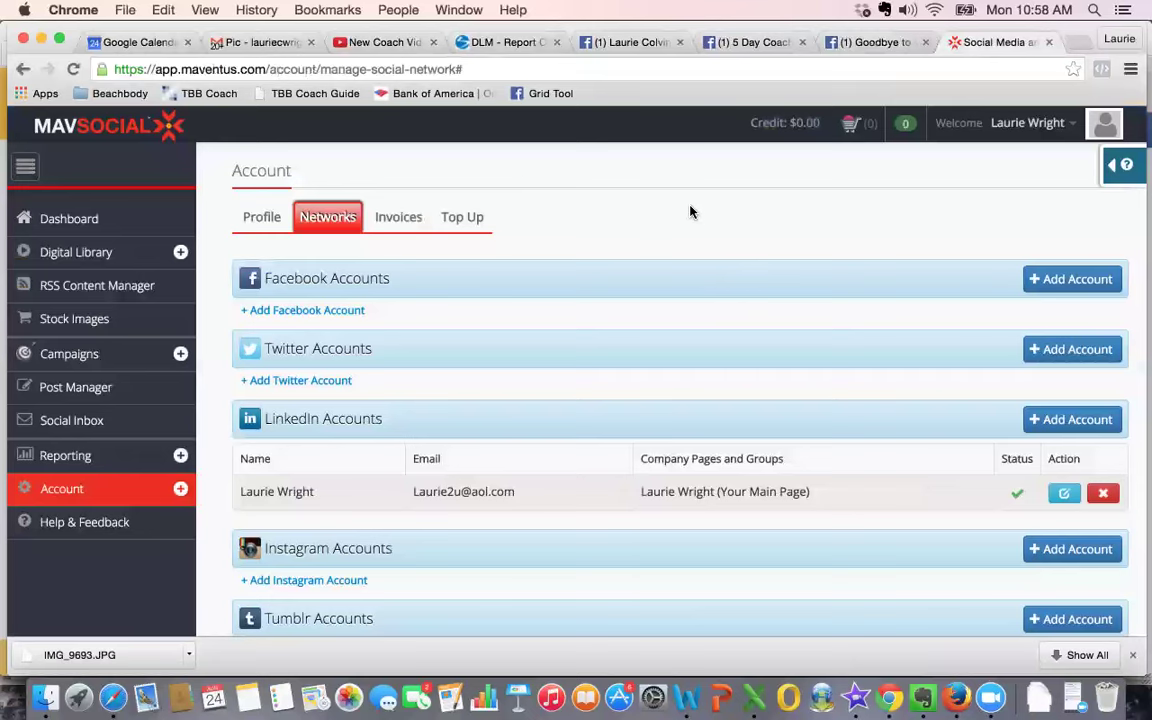
# Step: Start adding a Facebook account and select the groups 21 Day Fix Accountability Group, 5 Day Coaching Sneak Peek - August, CIZE Test Group and Goodbye to Summer Group
pyautogui.scroll(-3, 689, 211)
pyautogui.scroll(1, 689, 211)
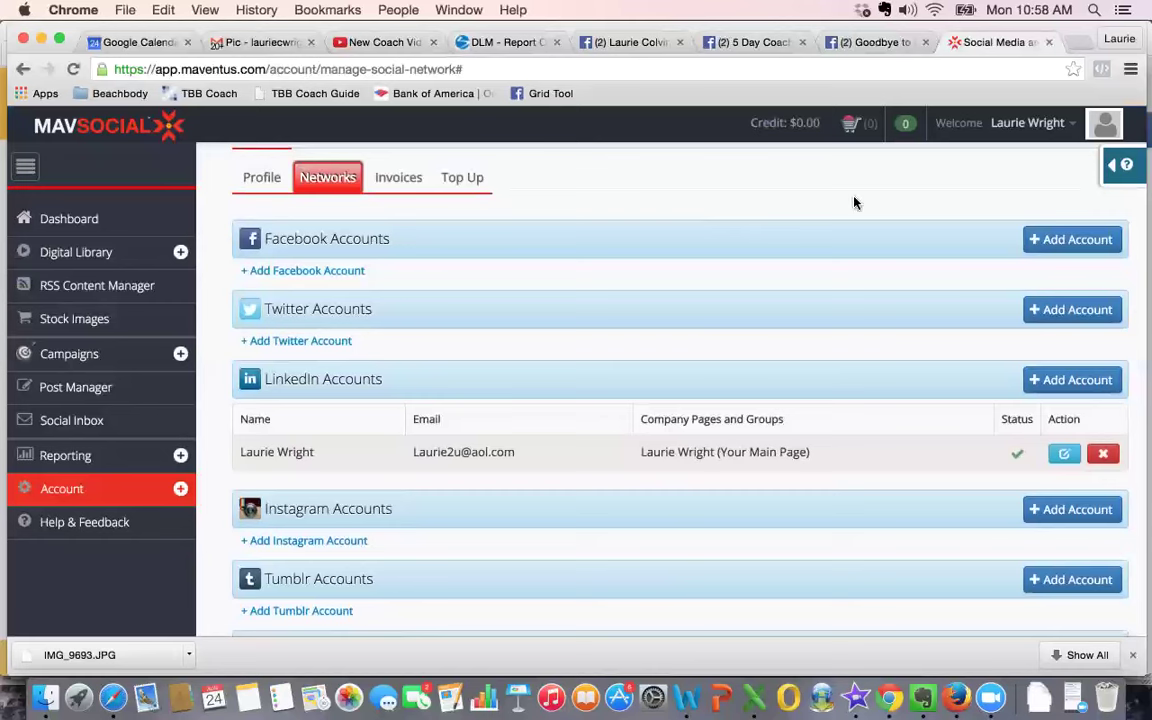
pyautogui.click(1068, 240)
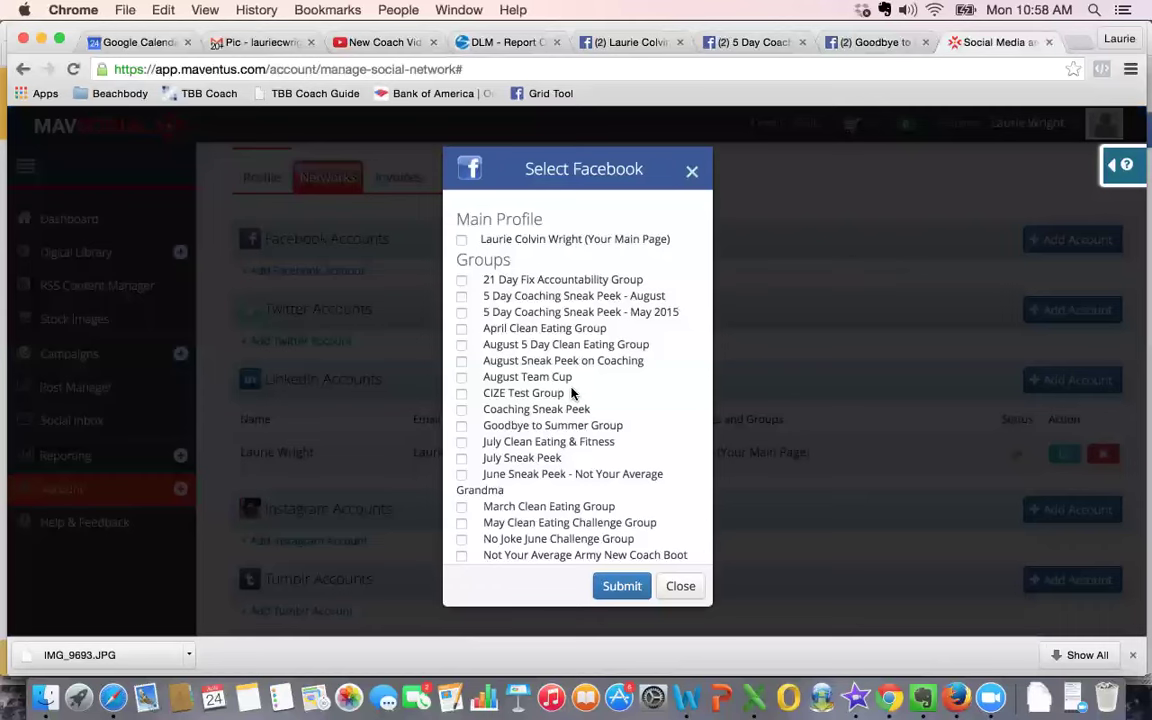
pyautogui.click(461, 281)
pyautogui.click(462, 297)
pyautogui.click(463, 427)
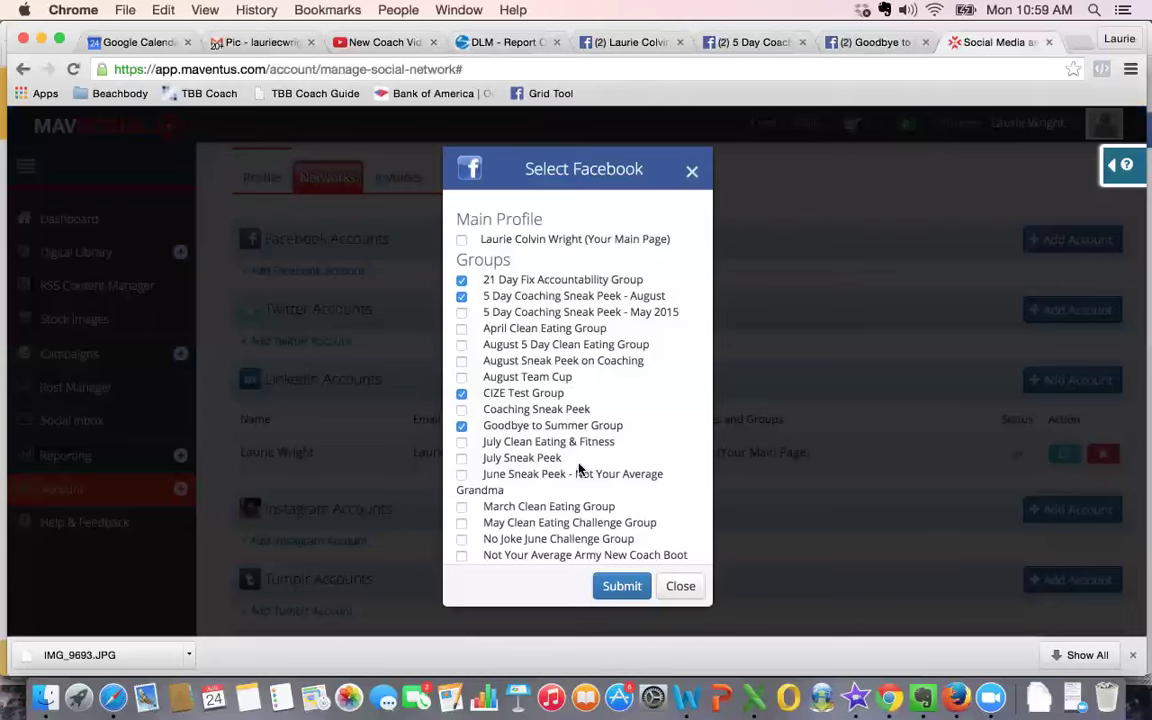
# Step: Select both Facebook pages, Not Your Average Grandma and the owner's name page, and review the selected groups
pyautogui.scroll(-5, 578, 468)
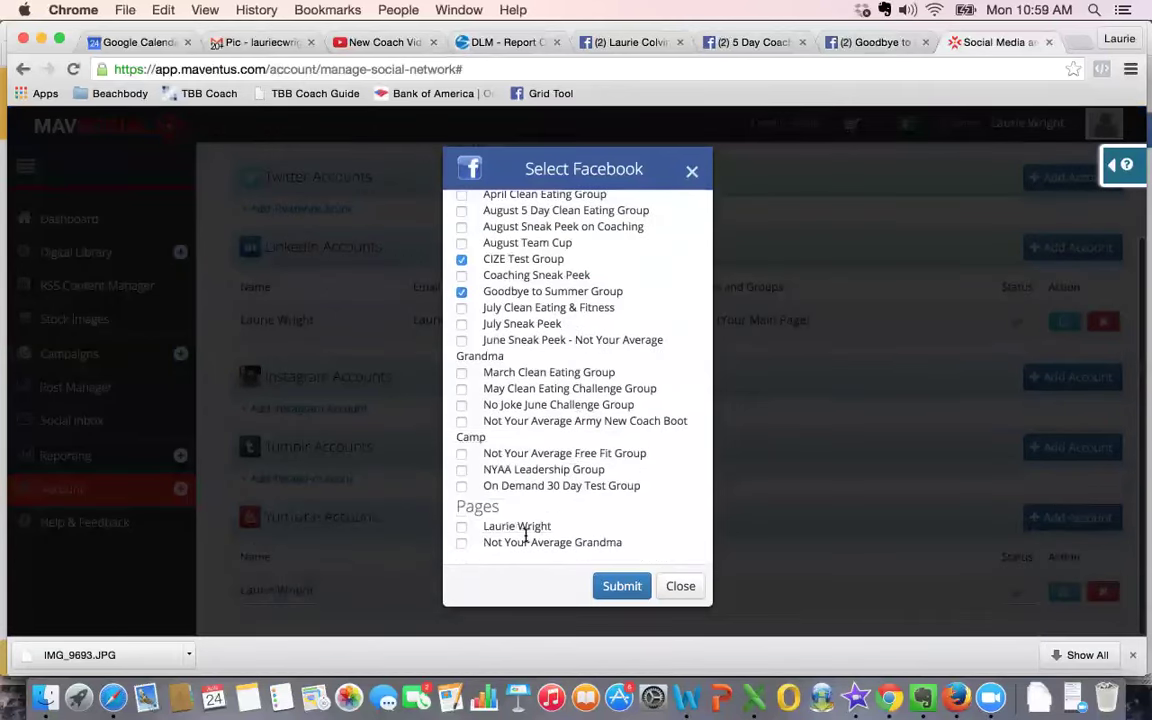
pyautogui.click(483, 542)
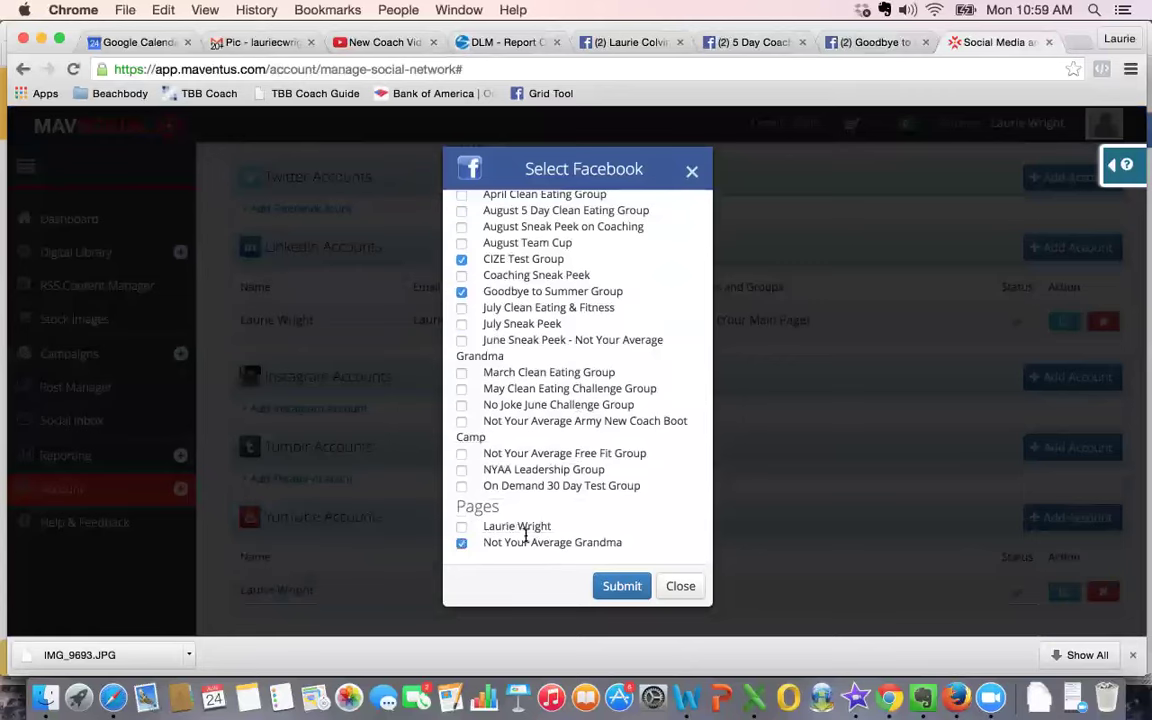
pyautogui.click(461, 527)
pyautogui.scroll(5, 590, 358)
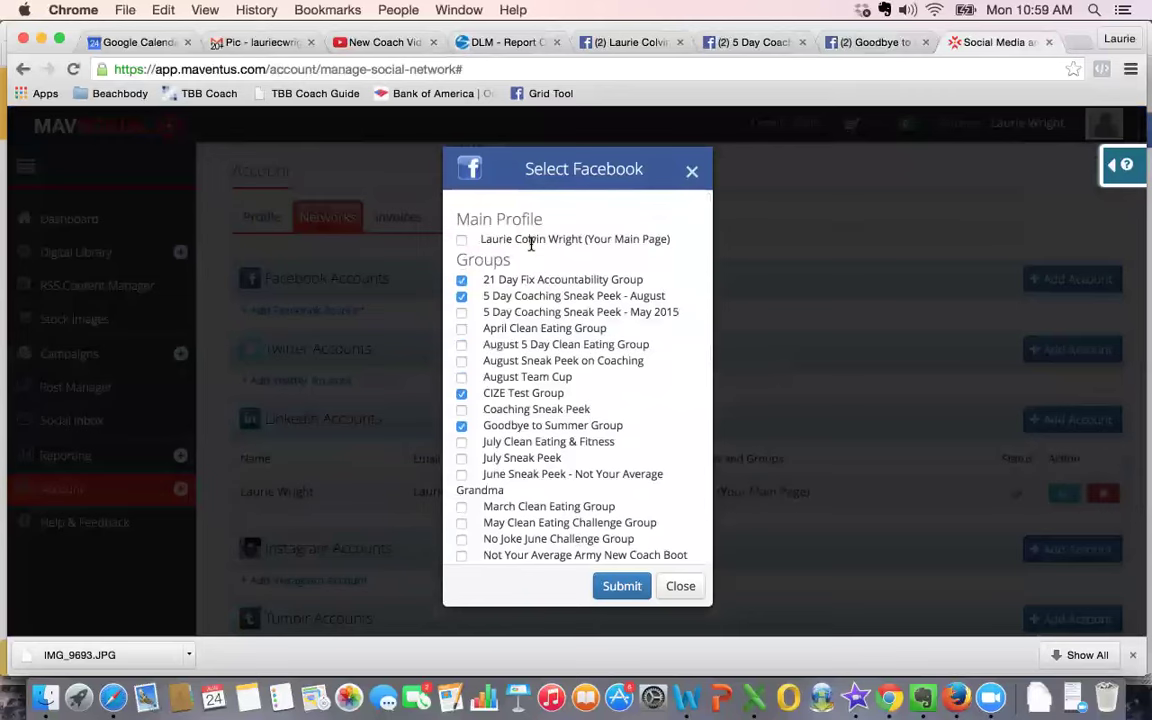
pyautogui.scroll(-5, 571, 395)
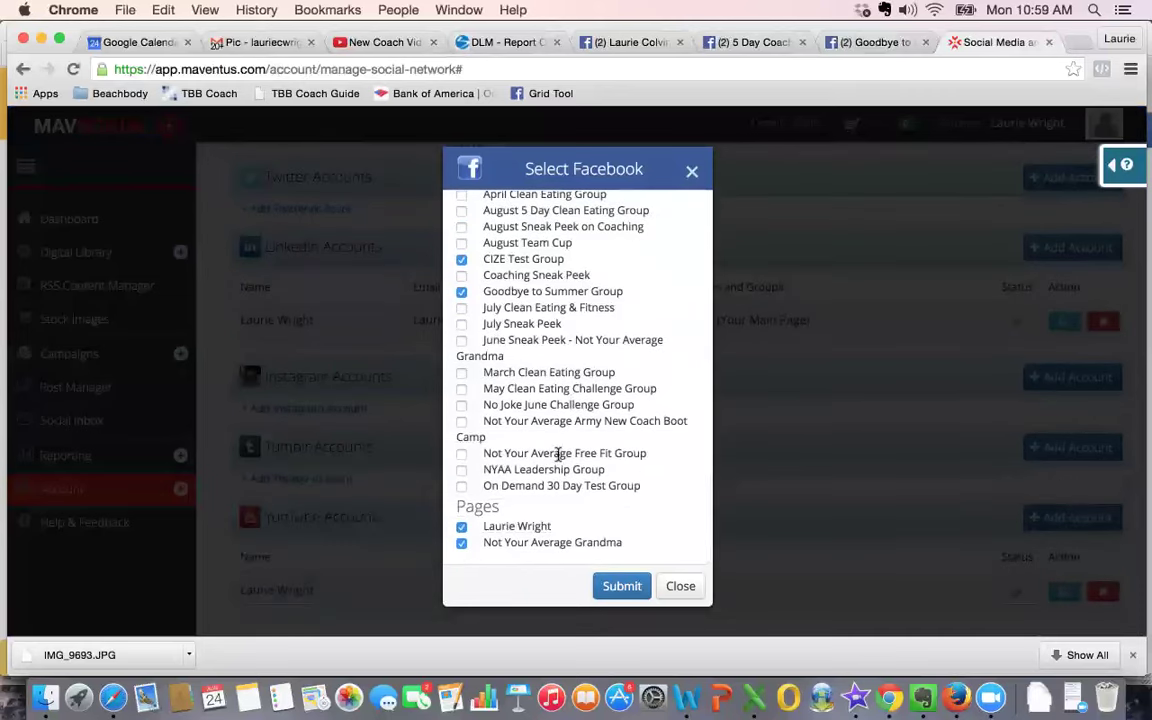
pyautogui.scroll(5, 552, 443)
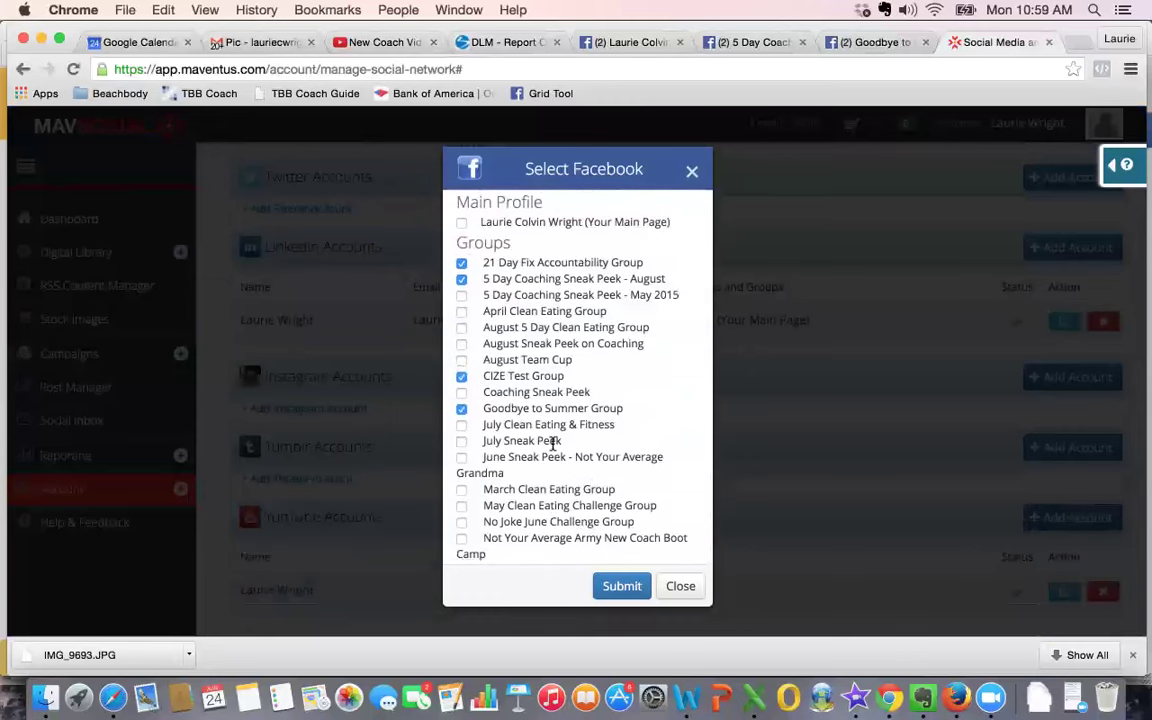
pyautogui.scroll(-5, 552, 443)
pyautogui.scroll(5, 552, 443)
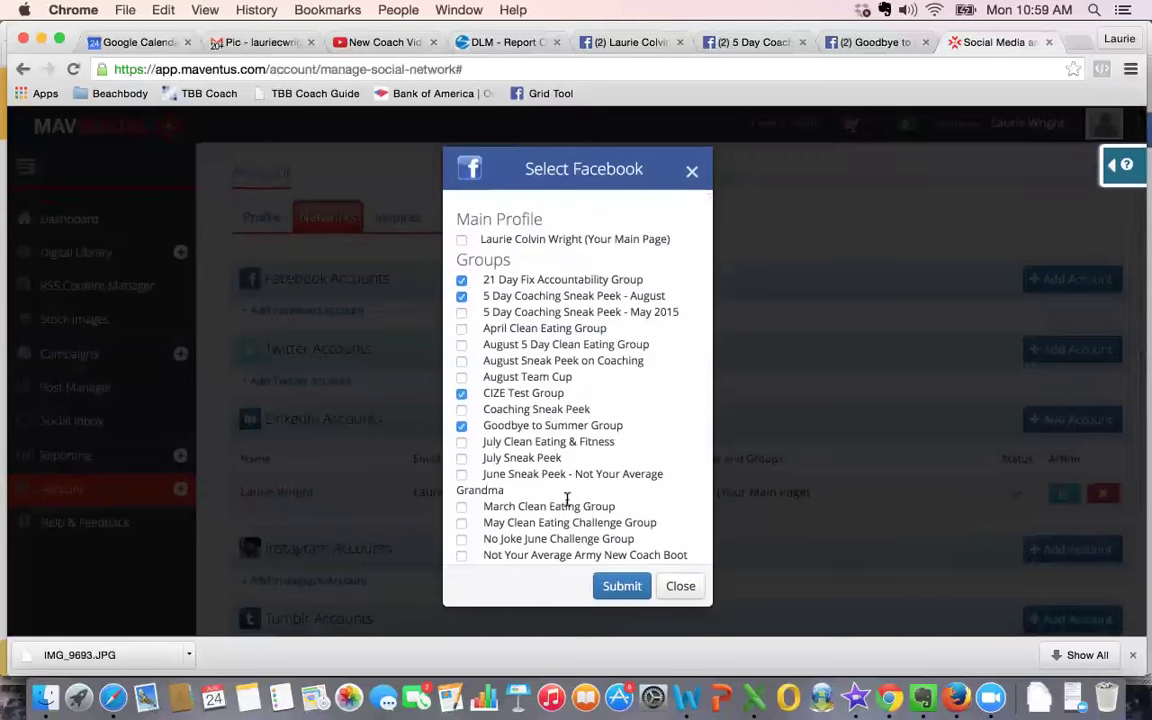
# Step: Include the main Facebook profile in the selection and submit the chosen profile, groups and pages
pyautogui.click(625, 593)
pyautogui.click(462, 241)
pyautogui.scroll(-2, 560, 450)
pyautogui.scroll(-1, 556, 467)
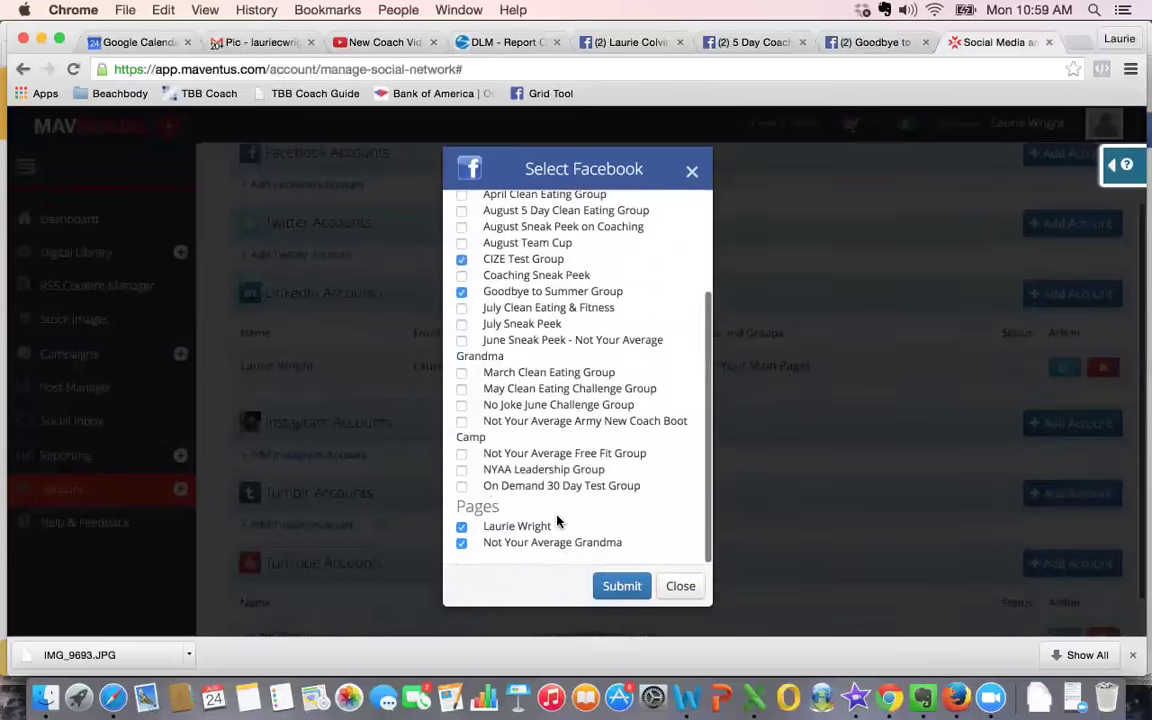
pyautogui.click(623, 585)
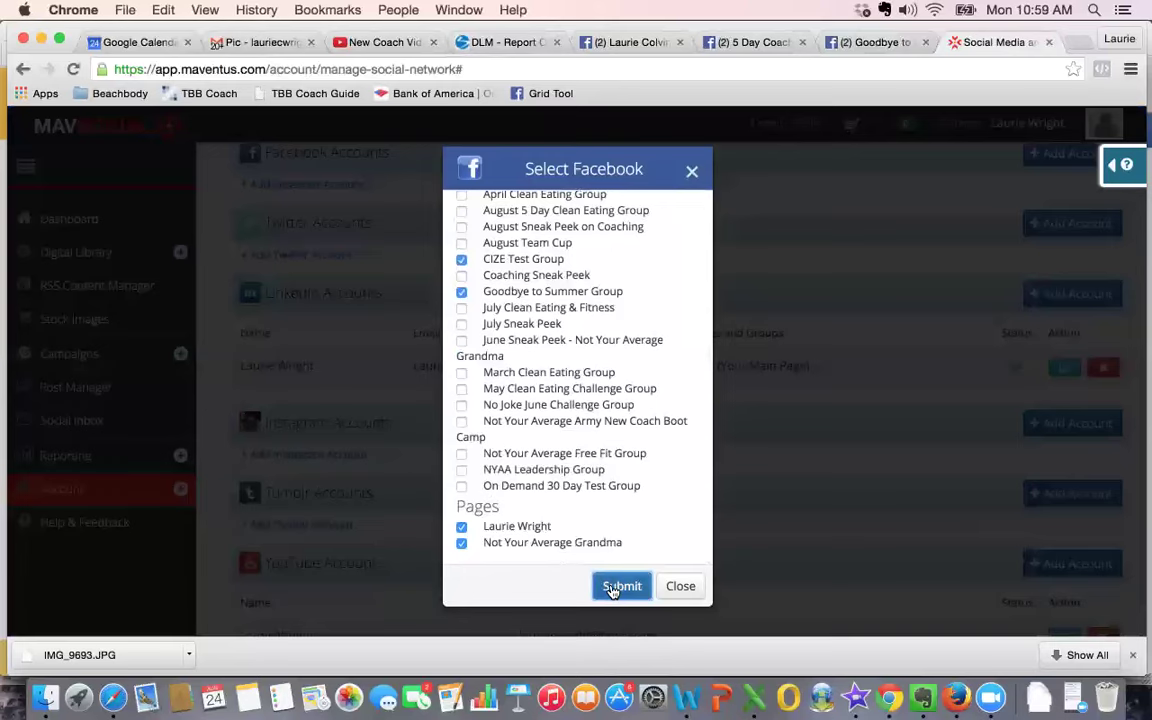
pyautogui.click(613, 589)
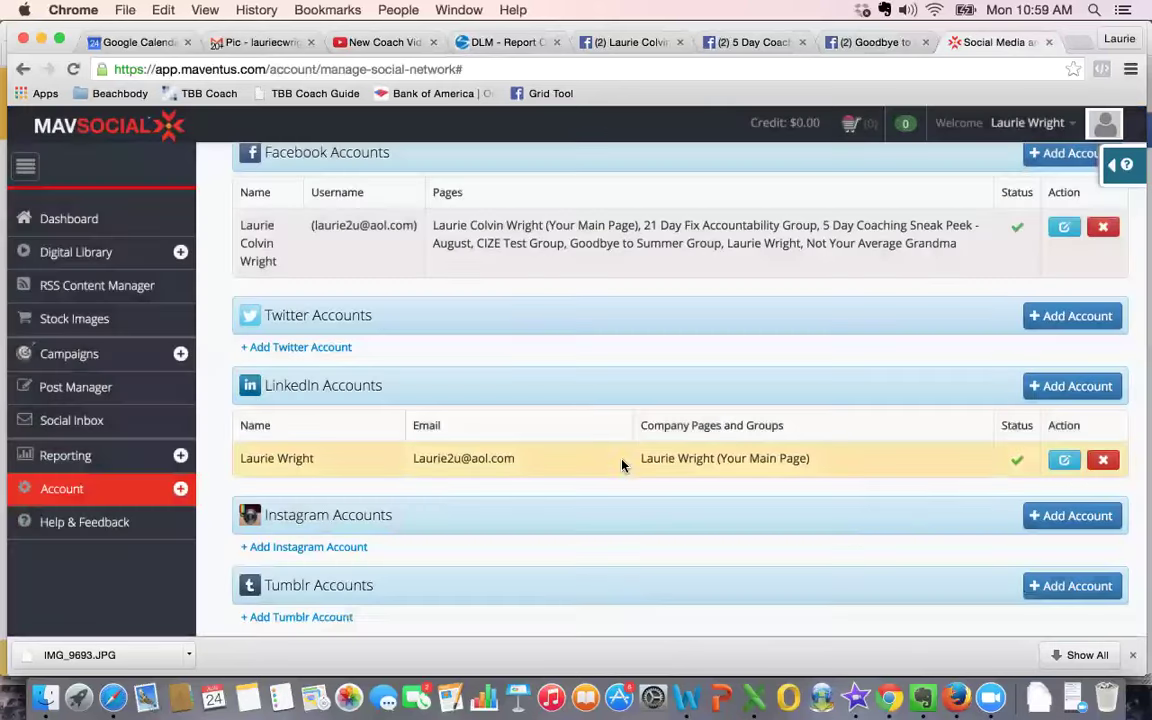
# Step: Review the connected network accounts and open the Post Manager for a Miscellaneous - Quick Posts entry
pyautogui.scroll(3, 700, 238)
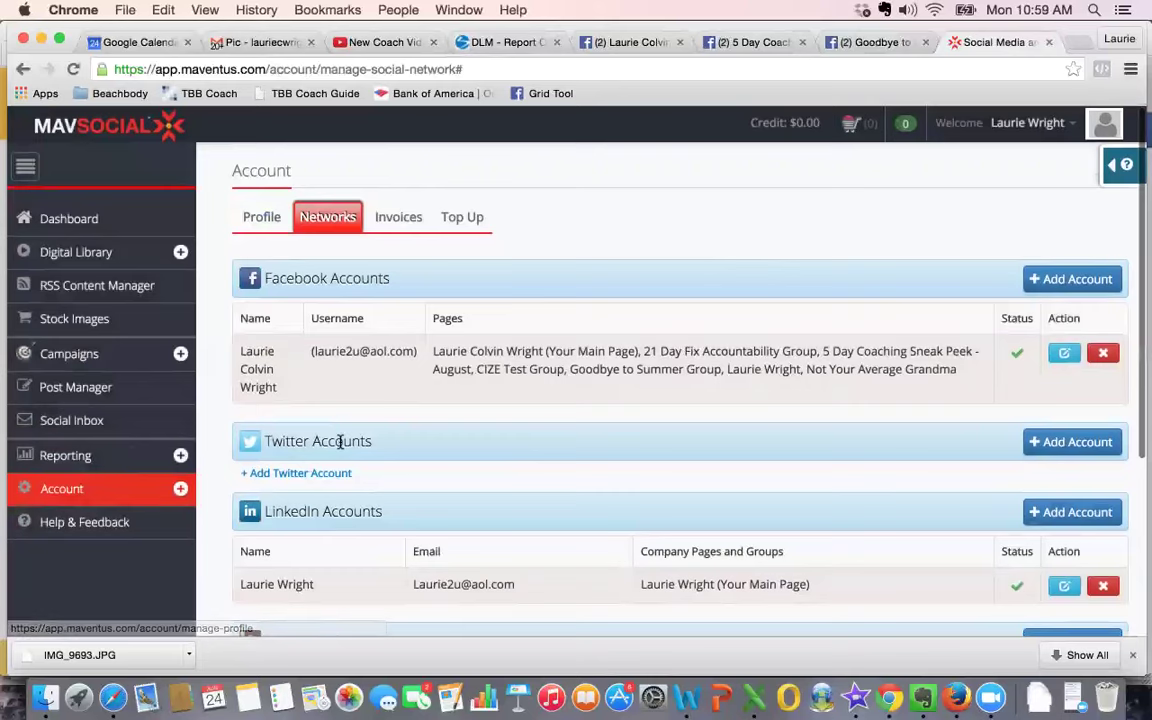
pyautogui.scroll(-5, 340, 443)
pyautogui.scroll(5, 340, 443)
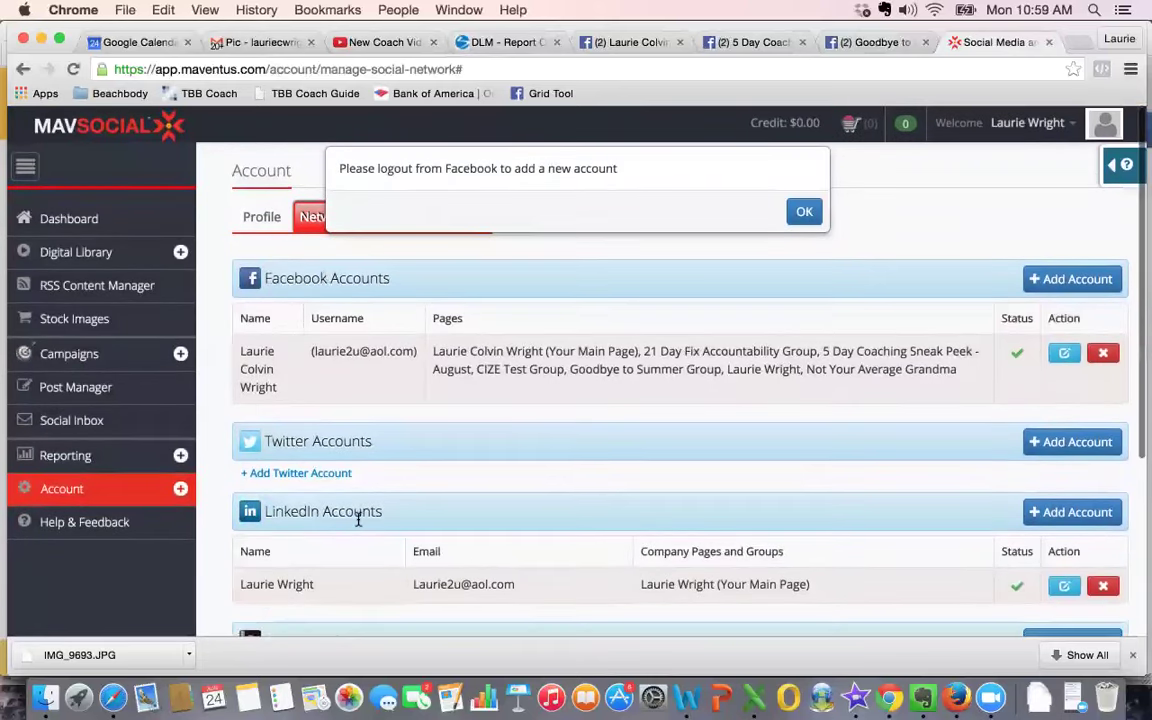
pyautogui.click(83, 389)
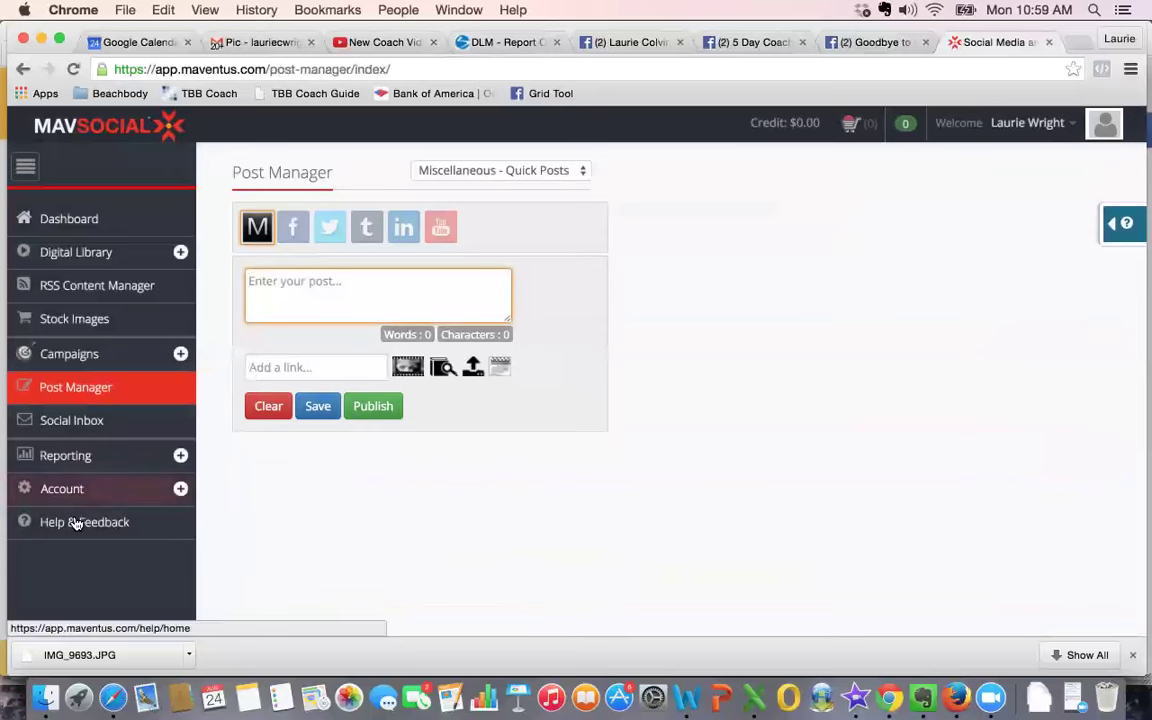
pyautogui.click(293, 227)
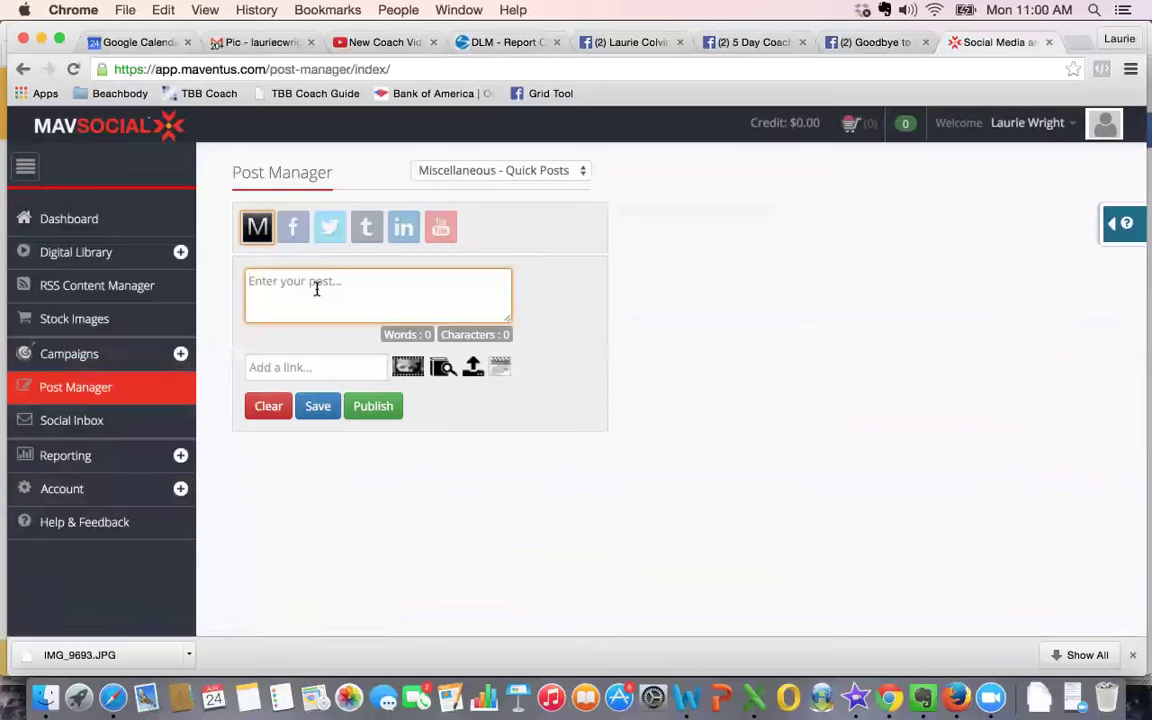
# Step: Switch to Firefox and copy the whole "Day 1, Post #1 of 2 - How my journey began" section from the LWright Coaching Sneak Peek Script document
pyautogui.press('super+Tab')
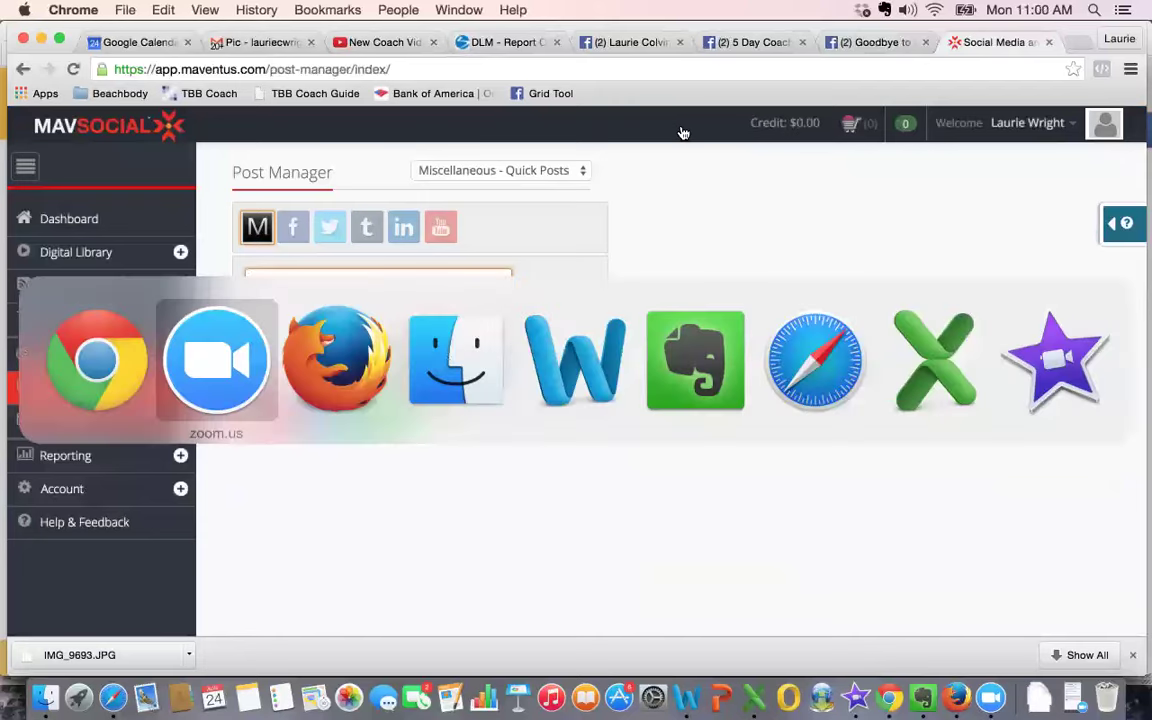
pyautogui.press('super+Tab')
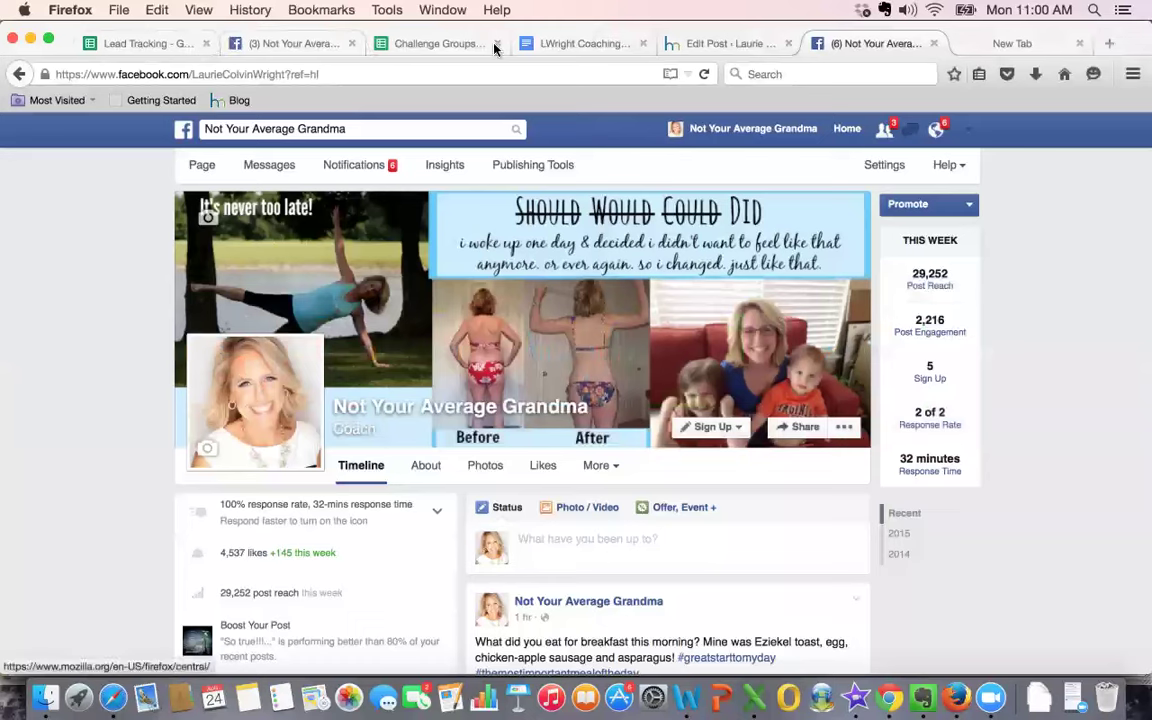
pyautogui.moveTo(581, 44); pyautogui.dragTo(730, 44)
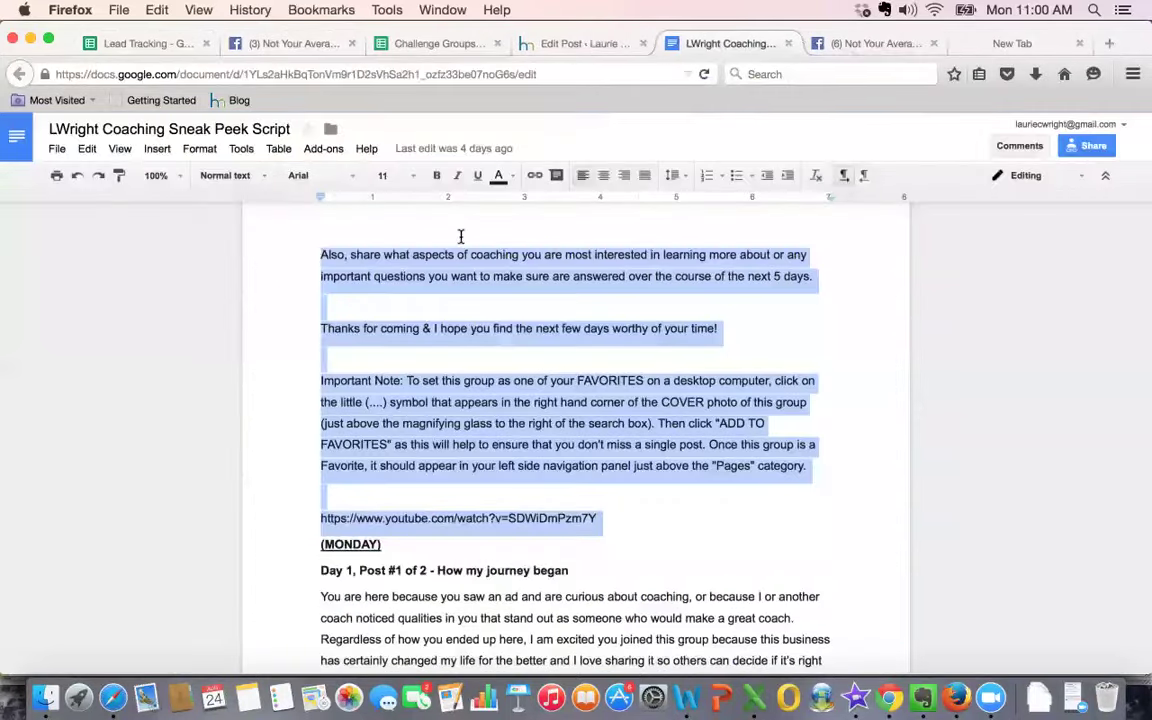
pyautogui.click(500, 380)
pyautogui.scroll(-5, 496, 384)
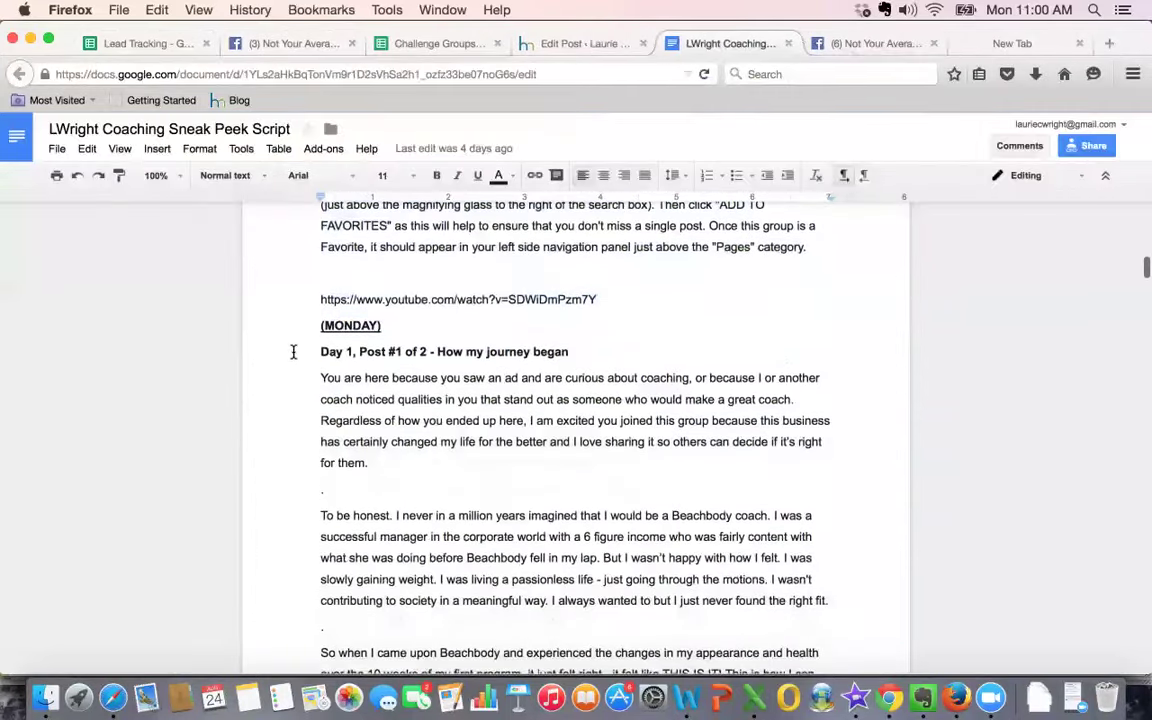
pyautogui.moveTo(320, 358); pyautogui.dragTo(583, 462)
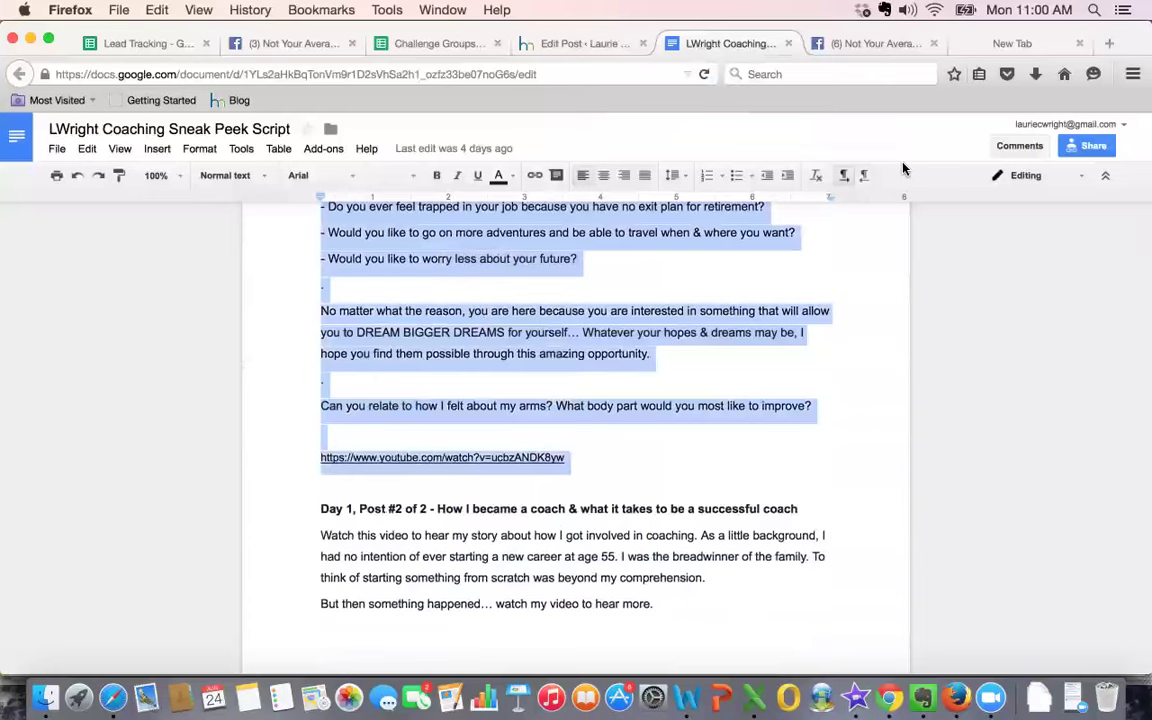
# Step: Switch back to Chrome, paste the copied script as the post text and insert a blank line below its title
pyautogui.press('super+Tab')
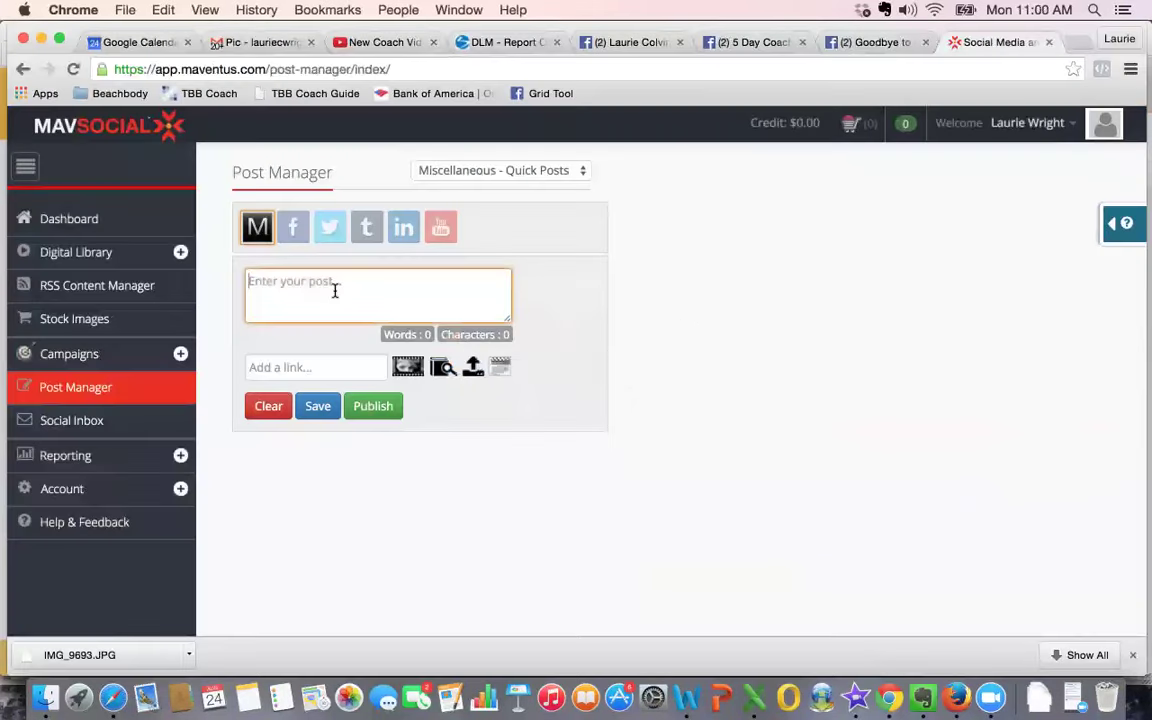
pyautogui.press('super+v')
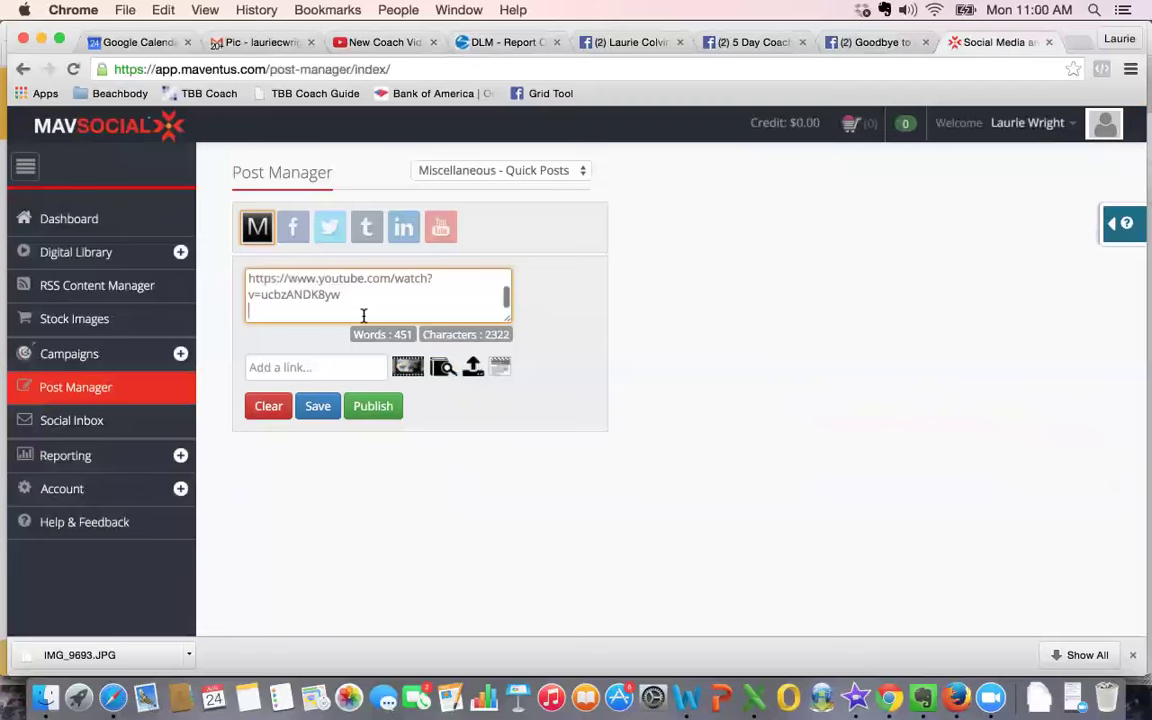
pyautogui.scroll(10, 363, 305)
pyautogui.scroll(3, 363, 294)
pyautogui.scroll(-10, 363, 294)
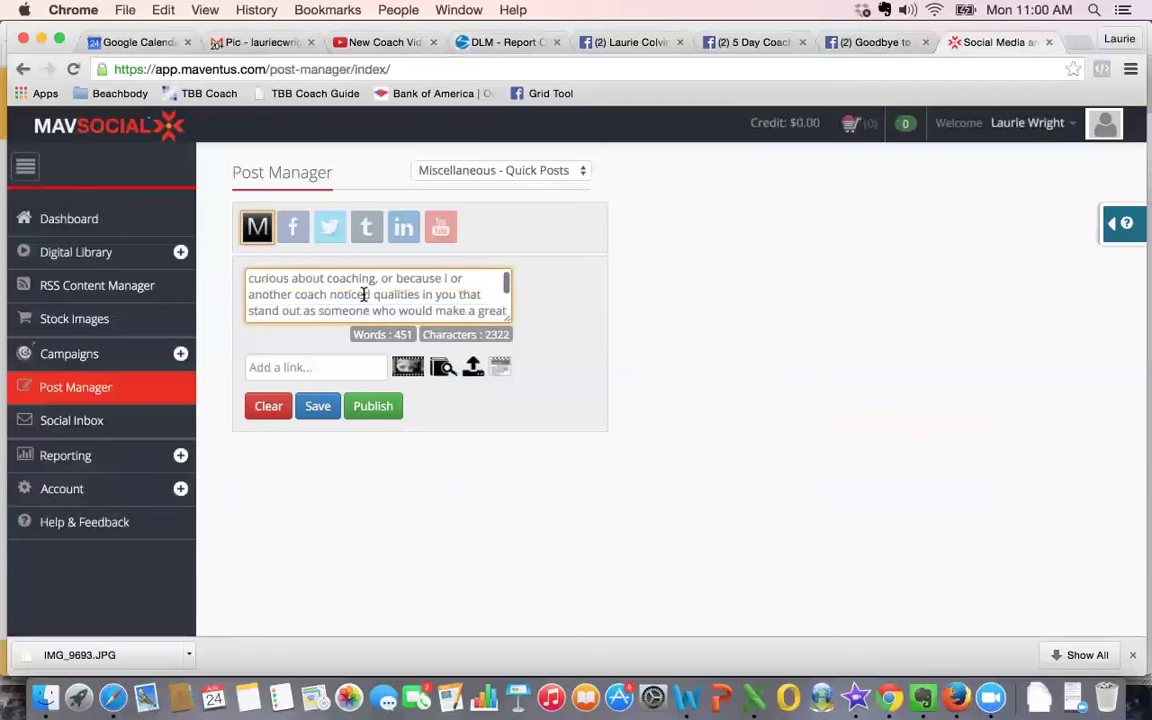
pyautogui.scroll(3, 380, 294)
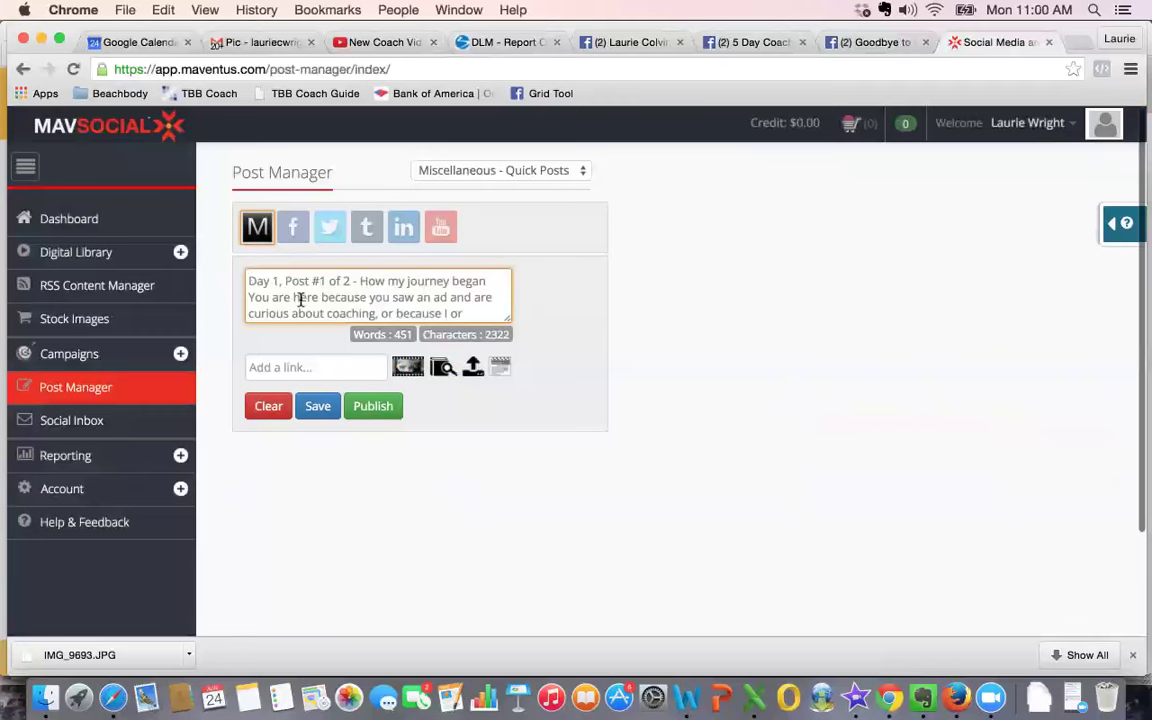
pyautogui.click(250, 297)
pyautogui.press('Return')
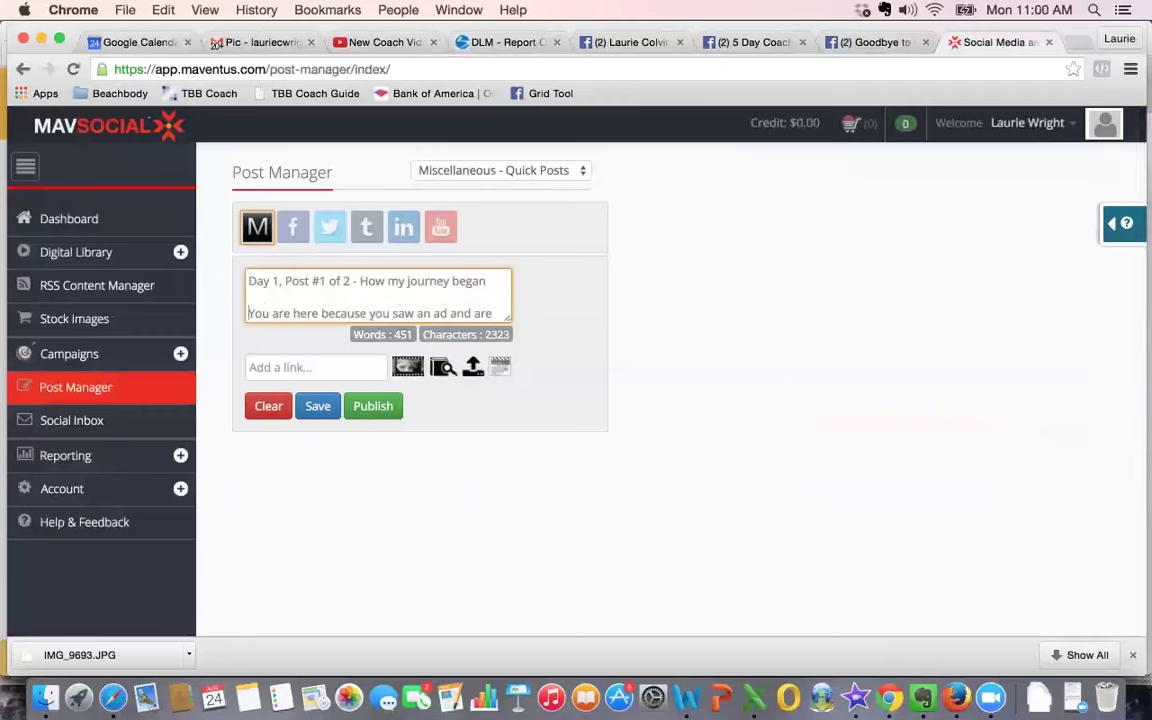
# Step: Choose the Facebook group 5 Day Coaching Sneak Peek - August as the destination and publish the post immediately
pyautogui.click(289, 230)
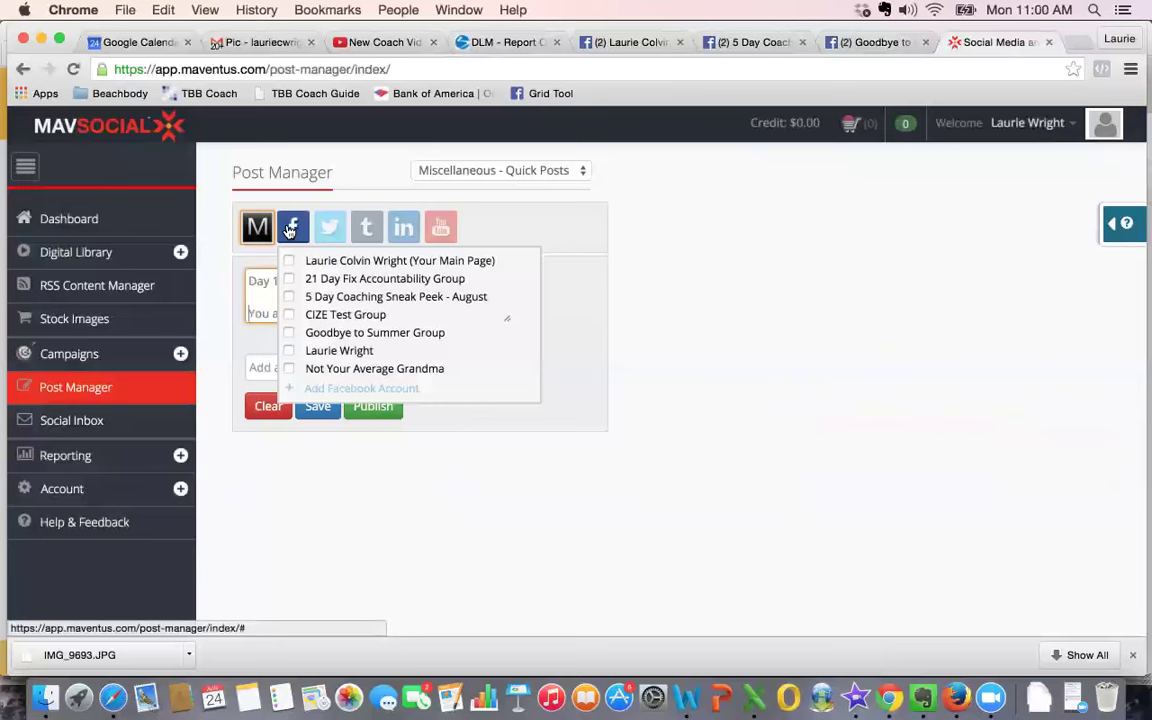
pyautogui.click(289, 300)
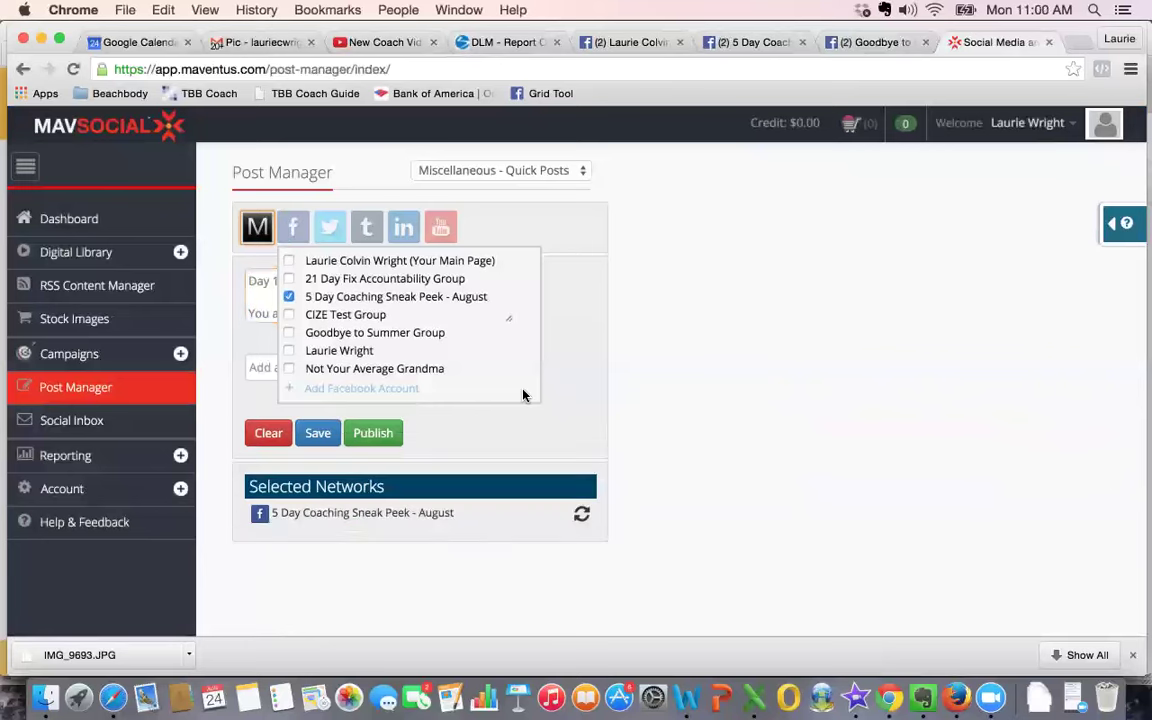
pyautogui.click(539, 426)
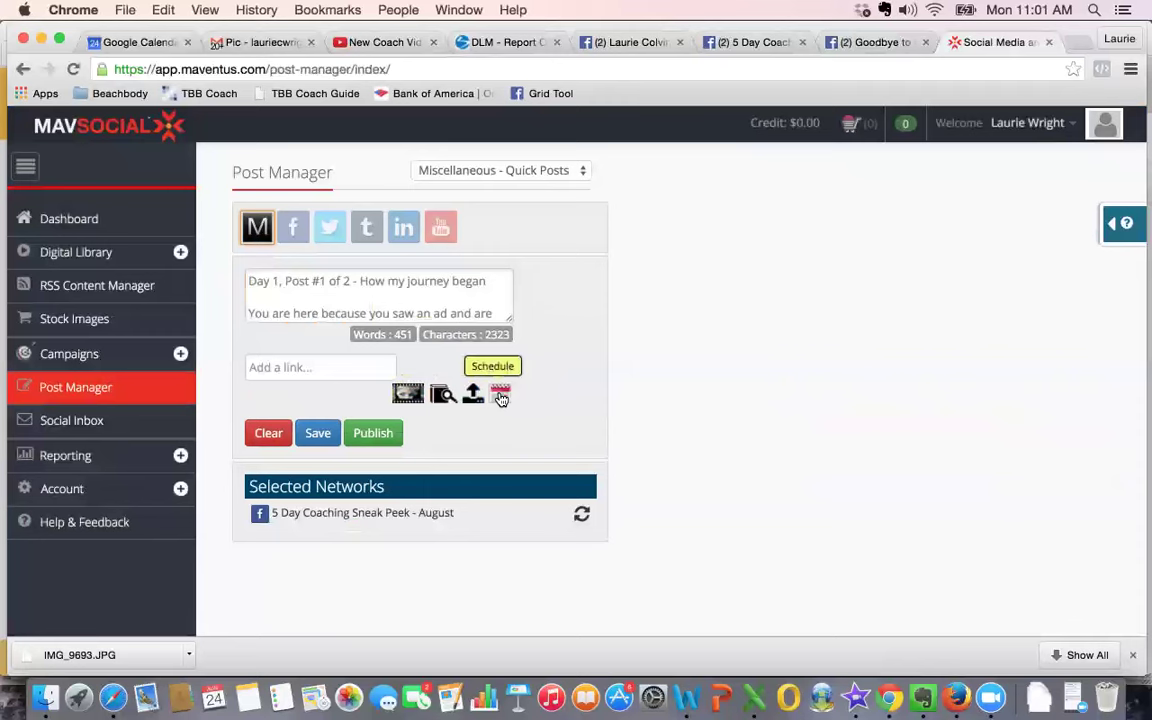
pyautogui.click(370, 438)
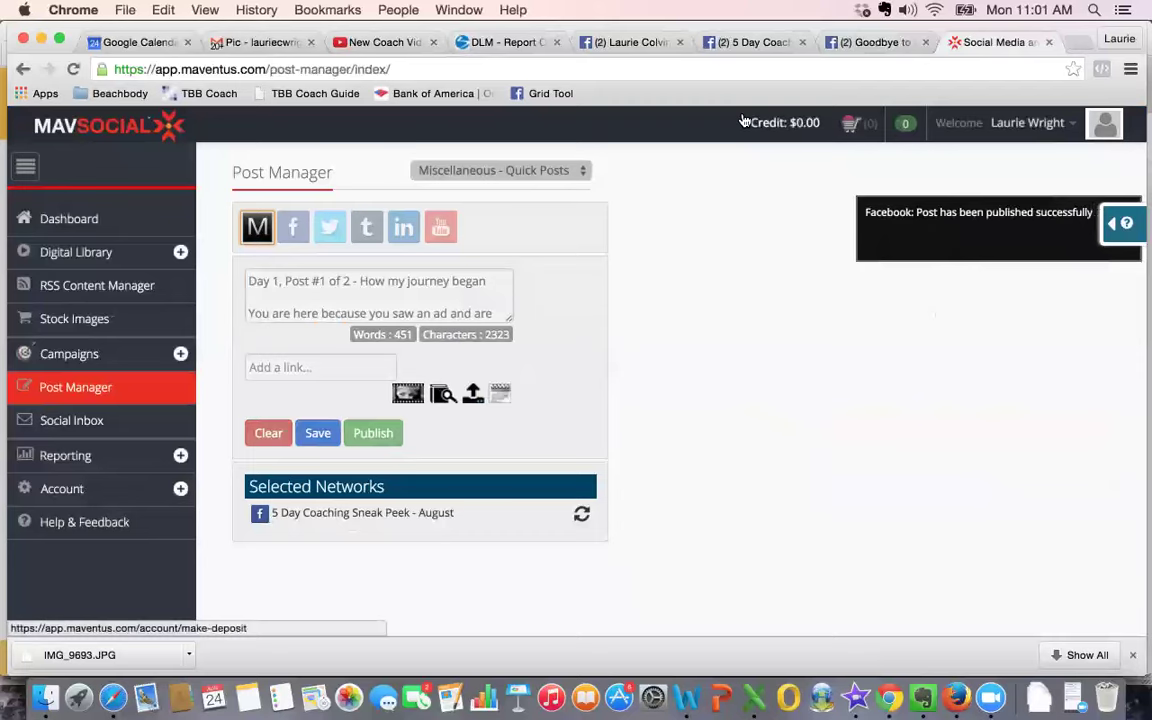
# Step: Reload the 5 Day Coaching Sneak Peek - August Facebook group and examine the full text of its newest post
pyautogui.click(716, 42)
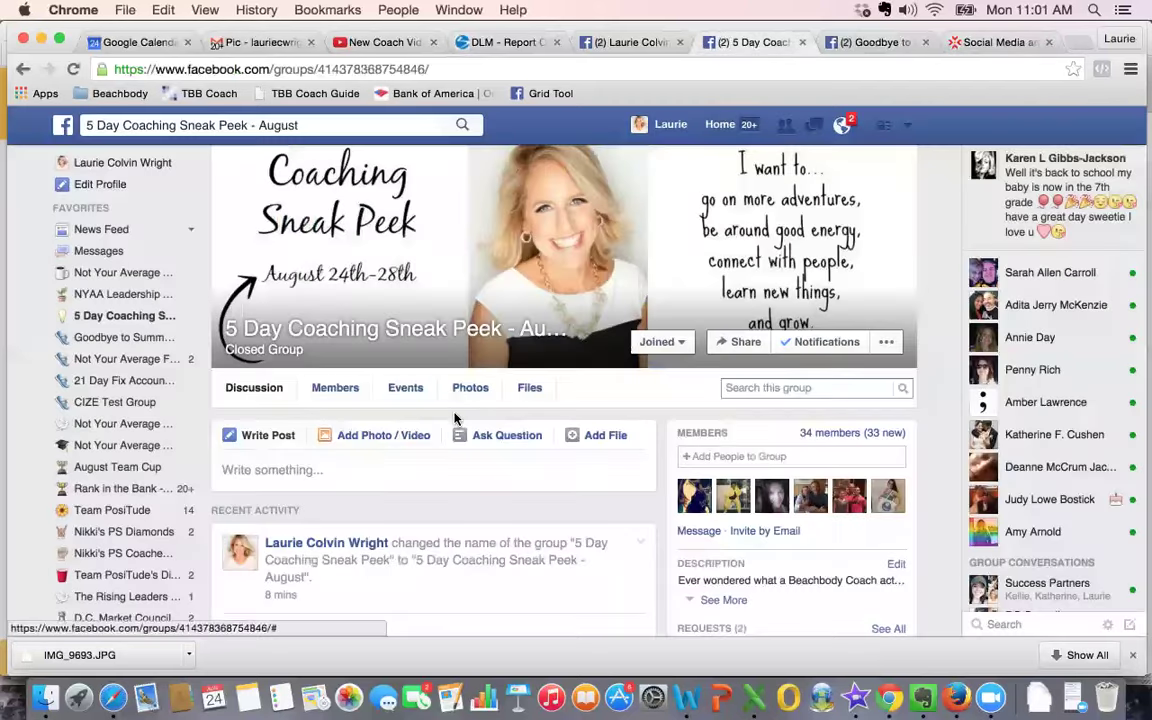
pyautogui.click(72, 70)
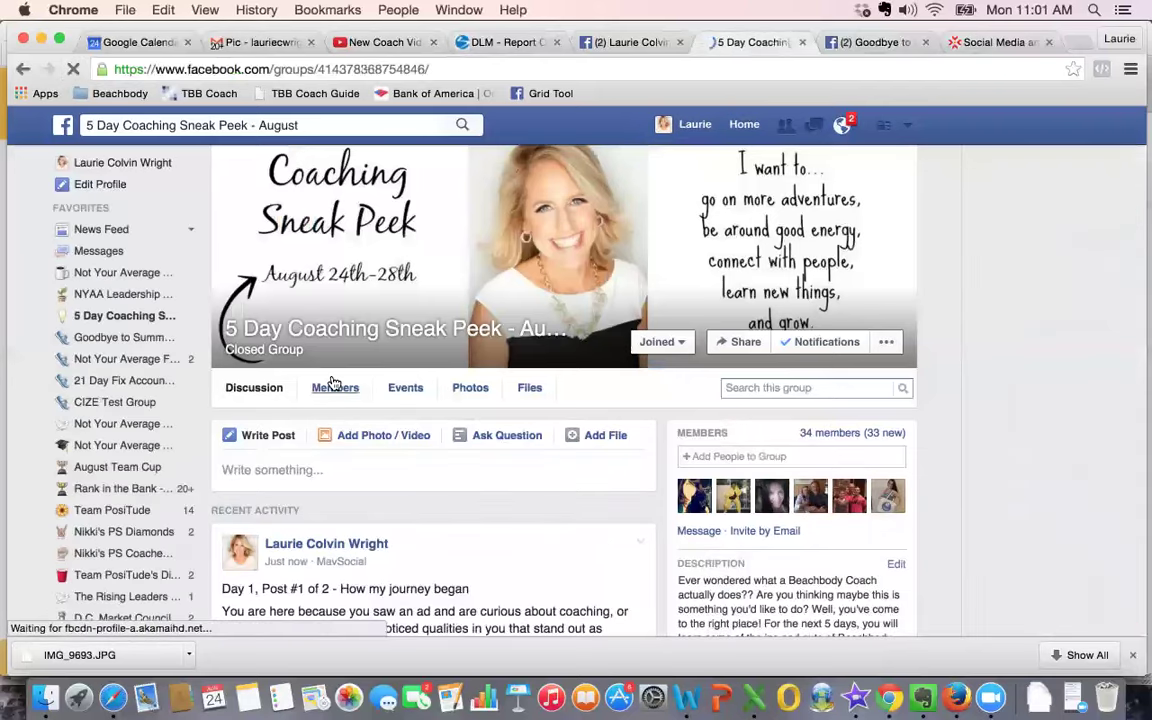
pyautogui.scroll(-5, 333, 384)
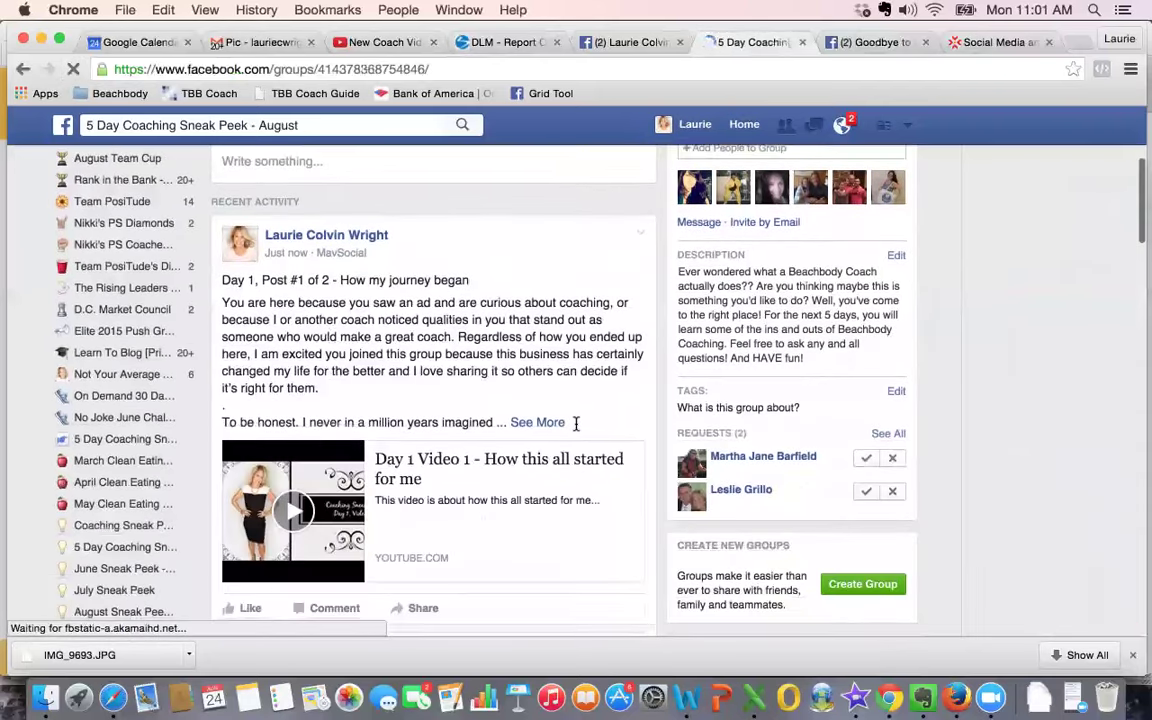
pyautogui.click(540, 425)
pyautogui.scroll(-12, 513, 430)
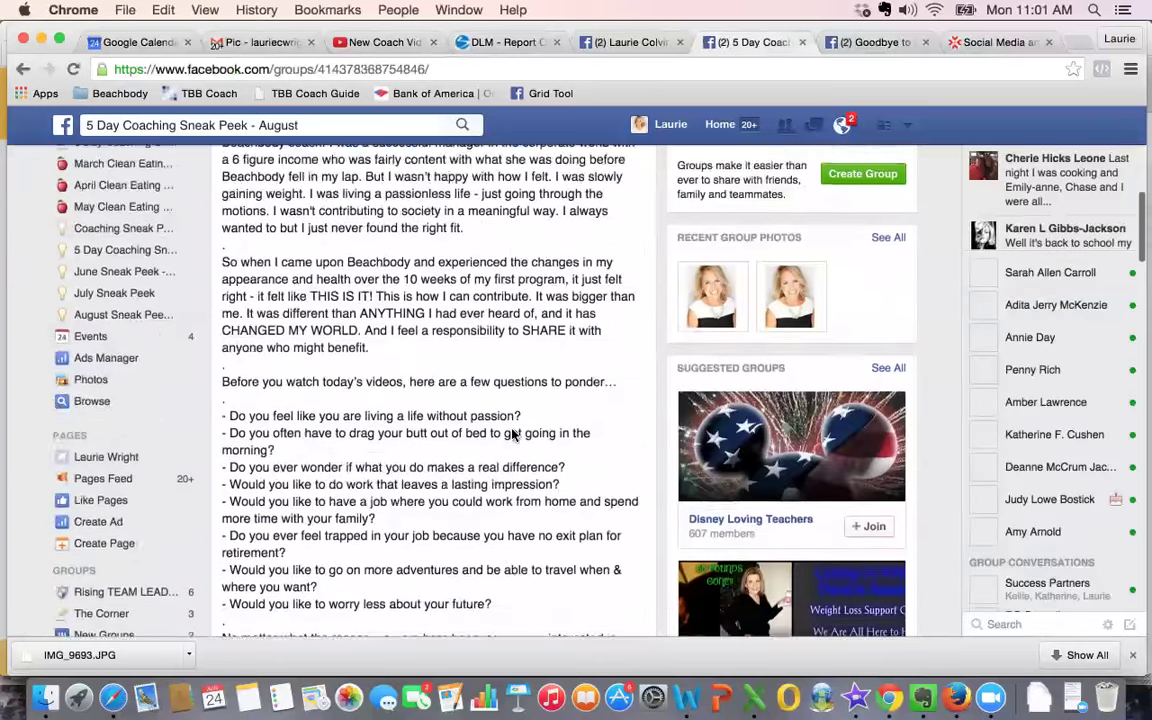
pyautogui.scroll(15, 478, 299)
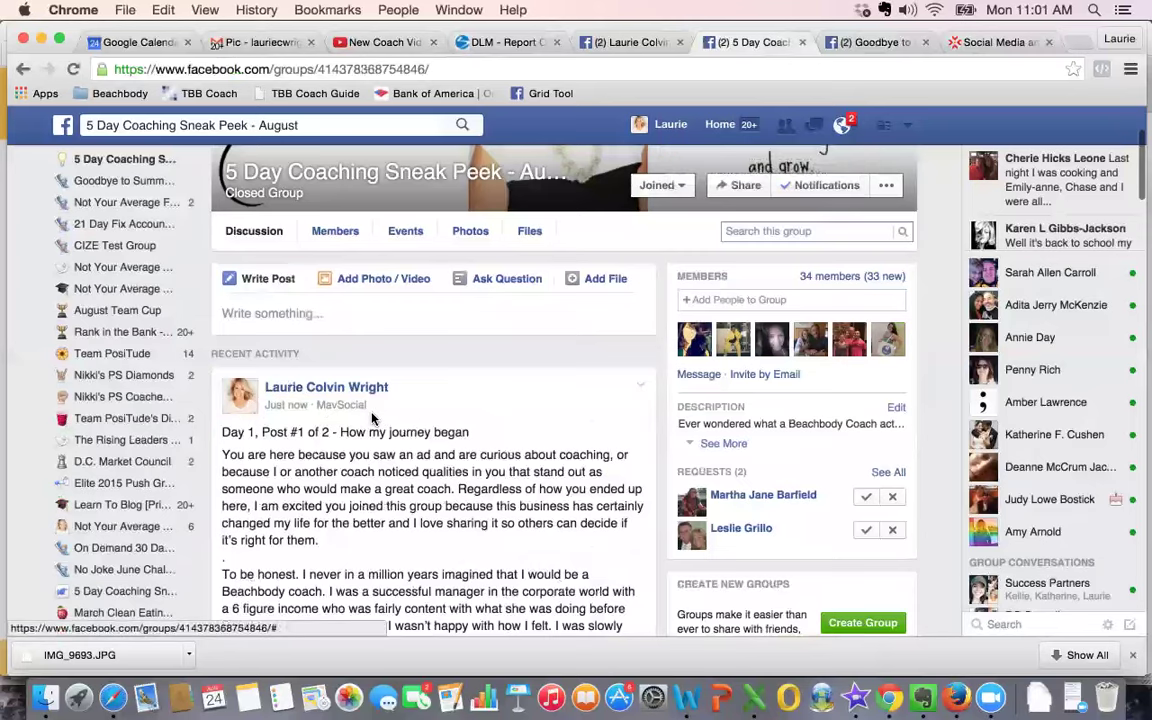
# Step: Return to MavSocial, start a new blank post in Post Manager and select the Facebook group Goodbye to Summer Group as its destination
pyautogui.scroll(1, 372, 418)
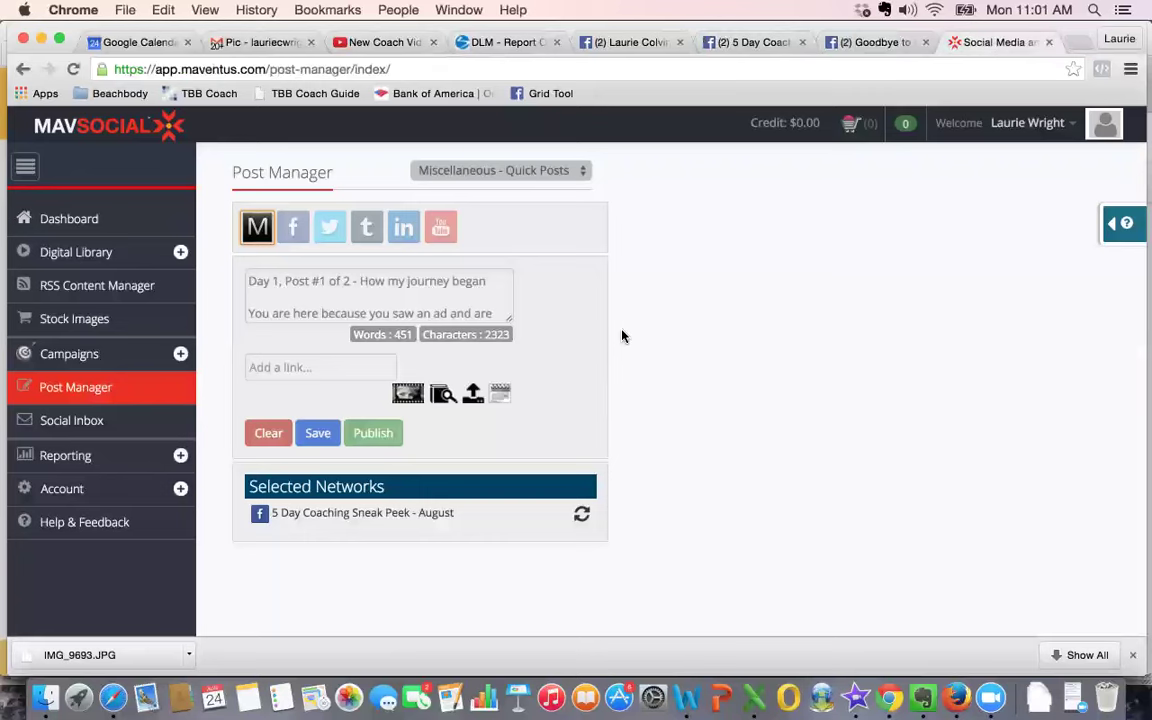
pyautogui.scroll(1, 553, 298)
pyautogui.scroll(-1, 484, 329)
pyautogui.click(81, 390)
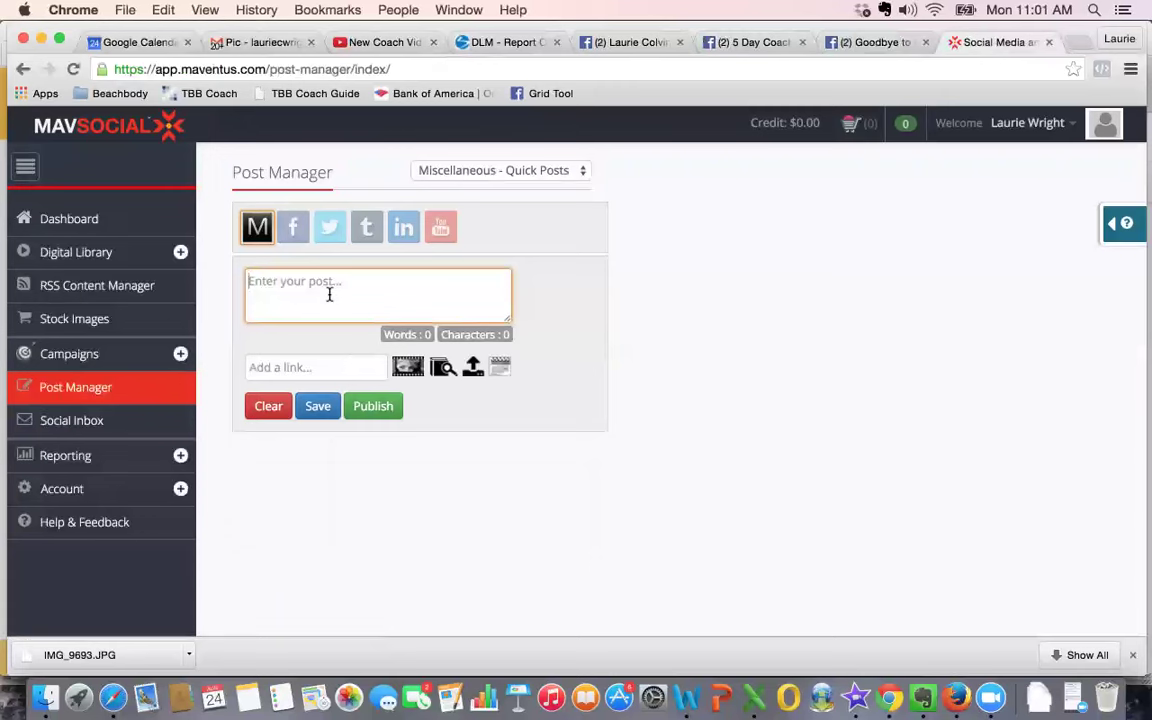
pyautogui.click(292, 227)
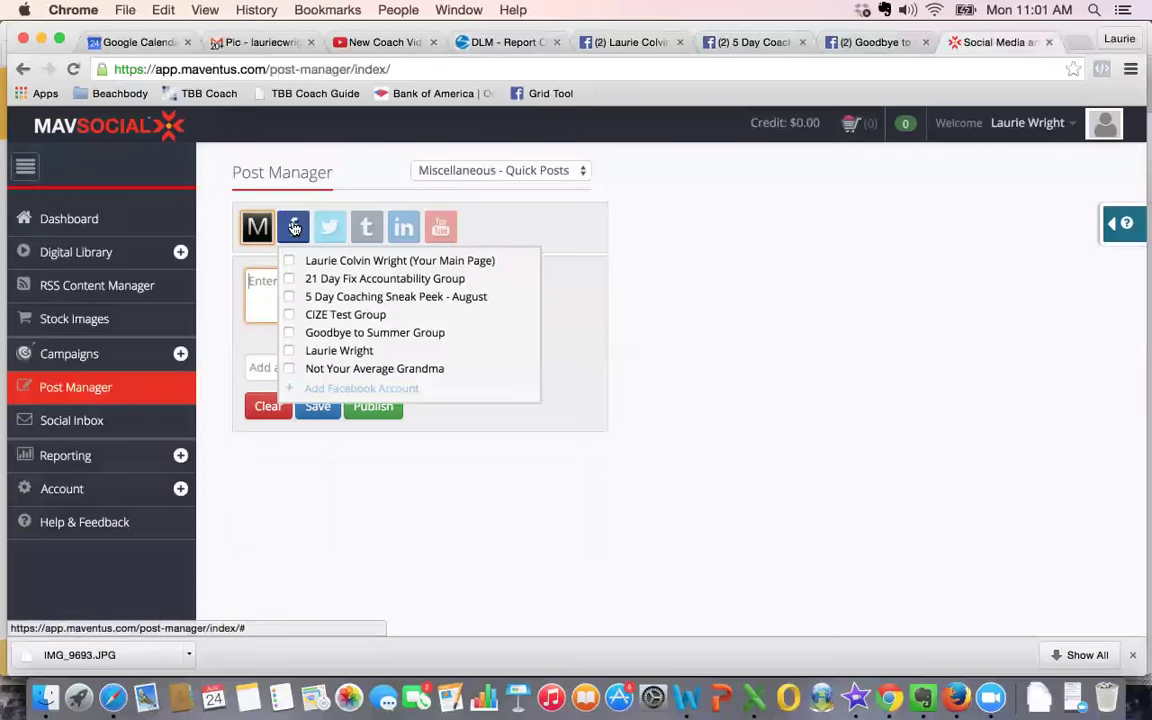
pyautogui.click(289, 332)
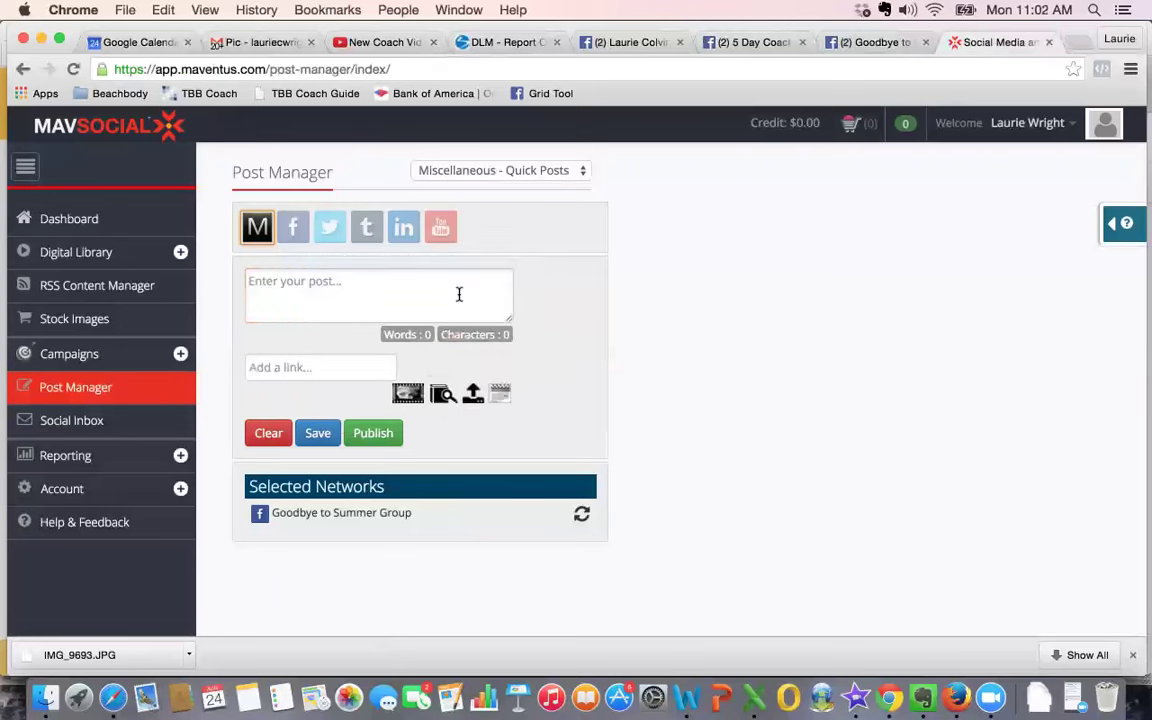
# Step: Switch to Evernote and bring up the separate note window of the 30 Day General Challenge Script
pyautogui.press('super+Tab')
pyautogui.press('super+Tab')
pyautogui.press('super+Tab')
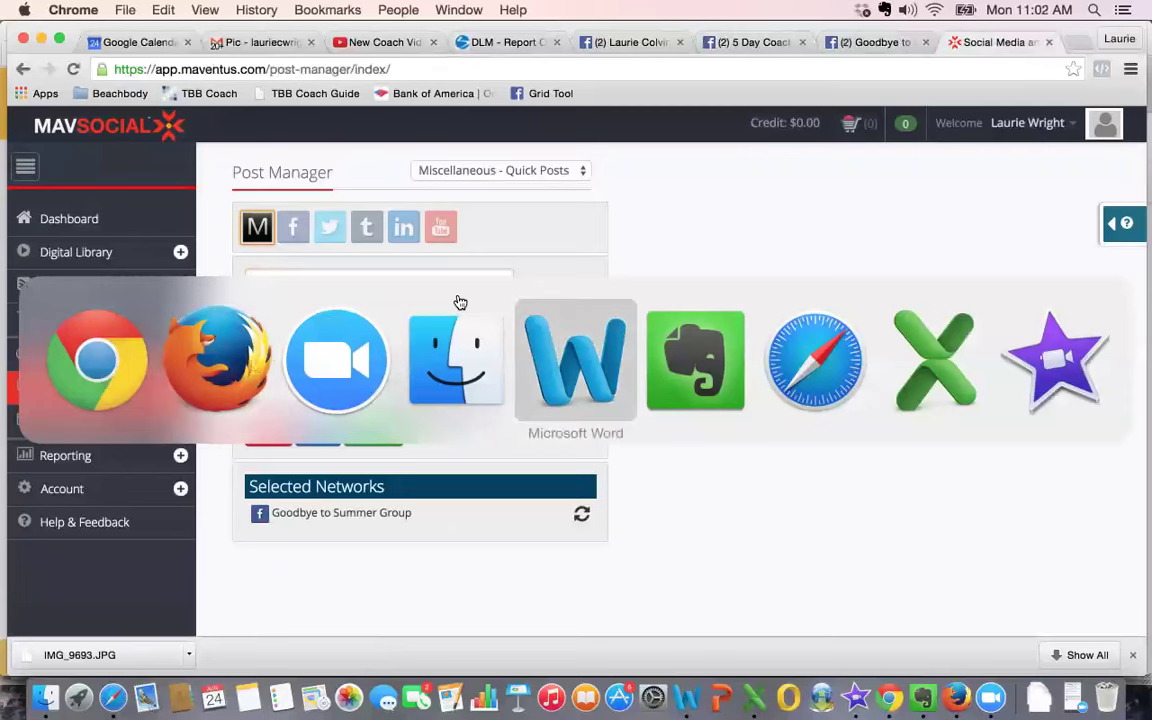
pyautogui.press('super+Tab')
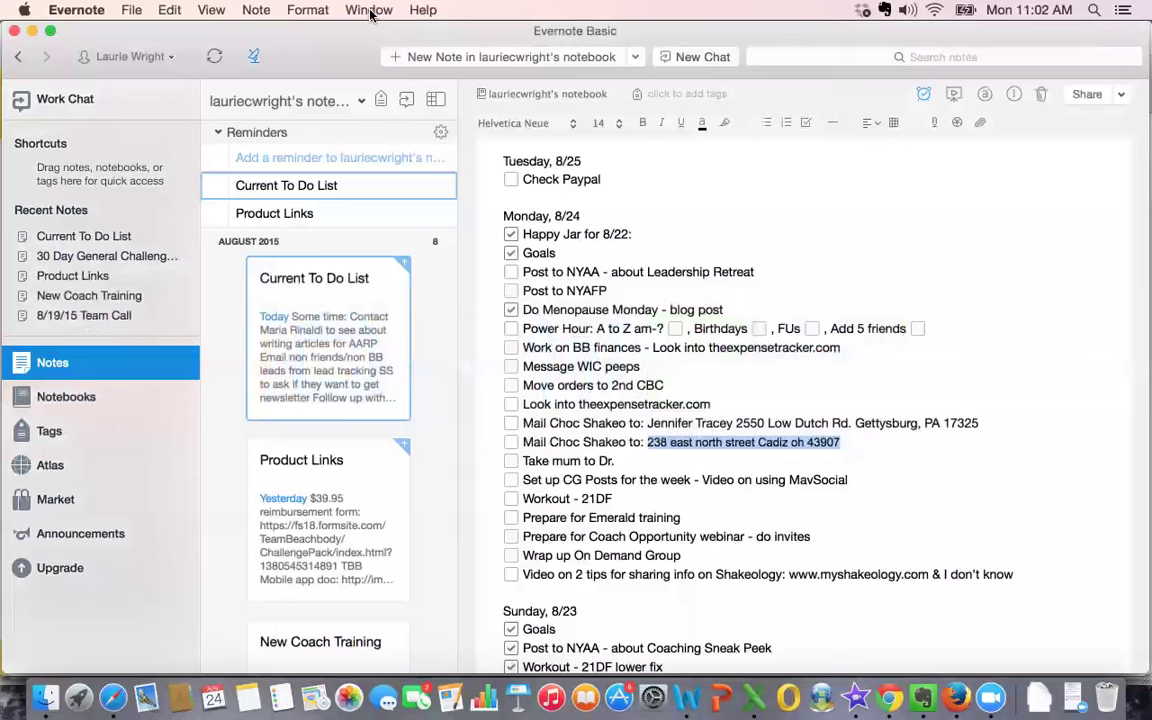
pyautogui.click(368, 10)
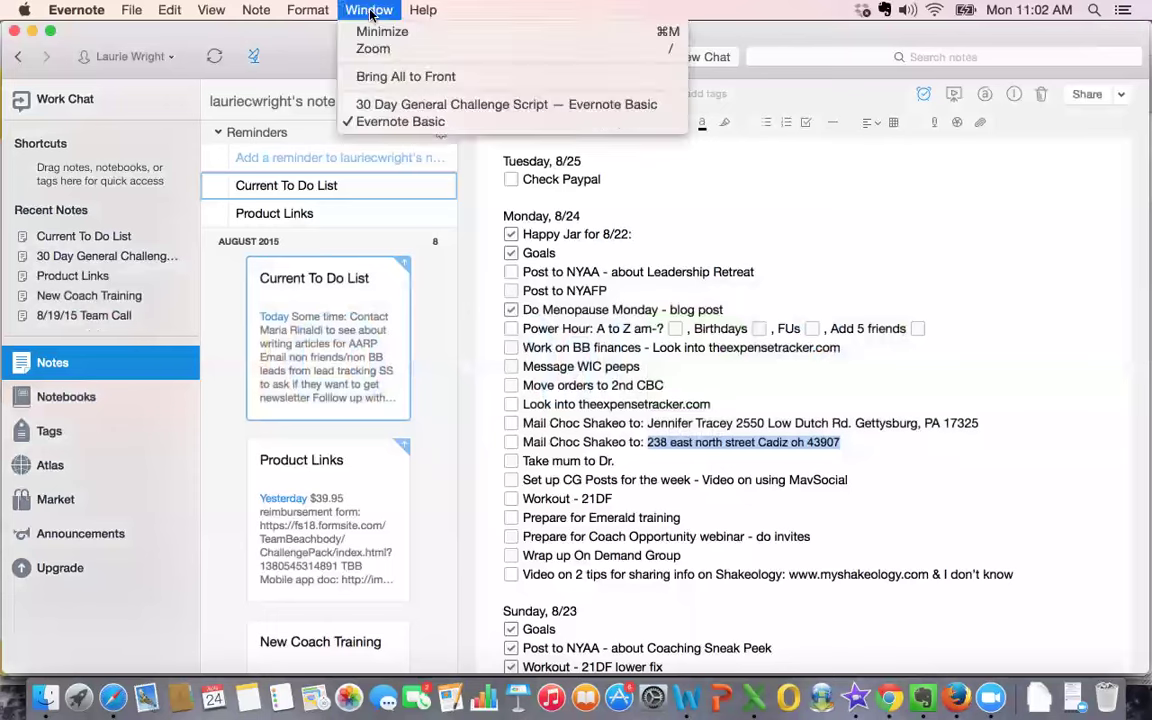
pyautogui.click(400, 104)
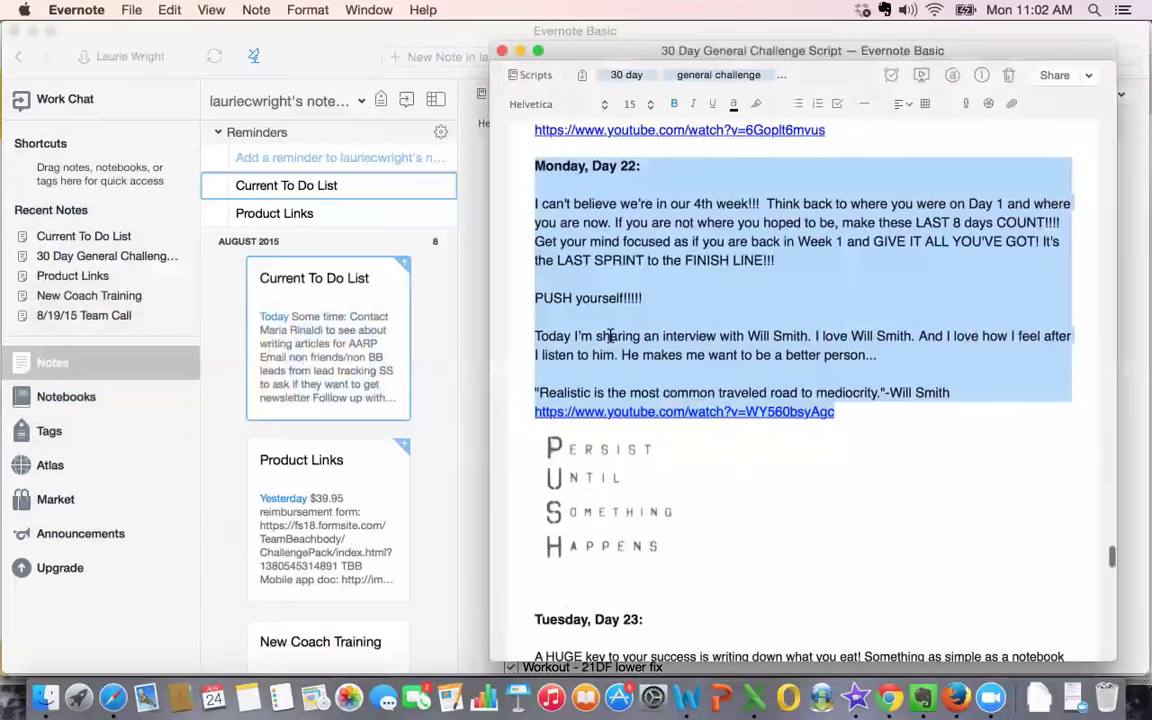
# Step: Switch to Chrome and check the newest post in the Goodbye to Summer Group on Facebook
pyautogui.press('super+Tab')
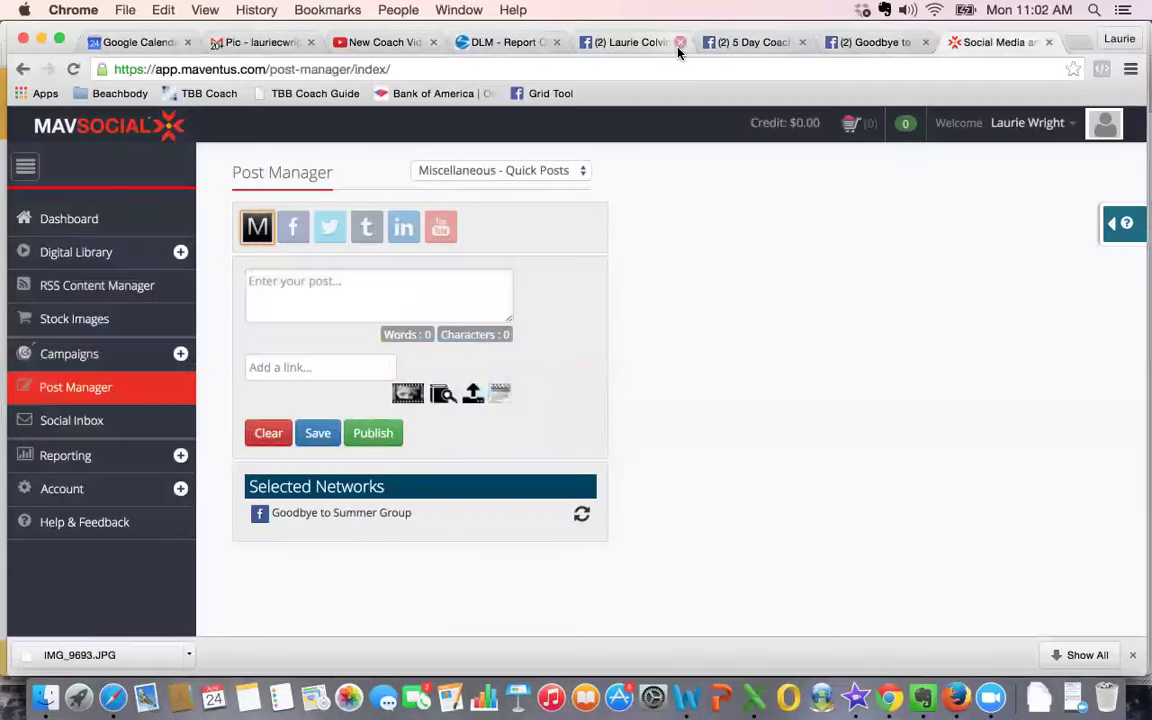
pyautogui.click(856, 50)
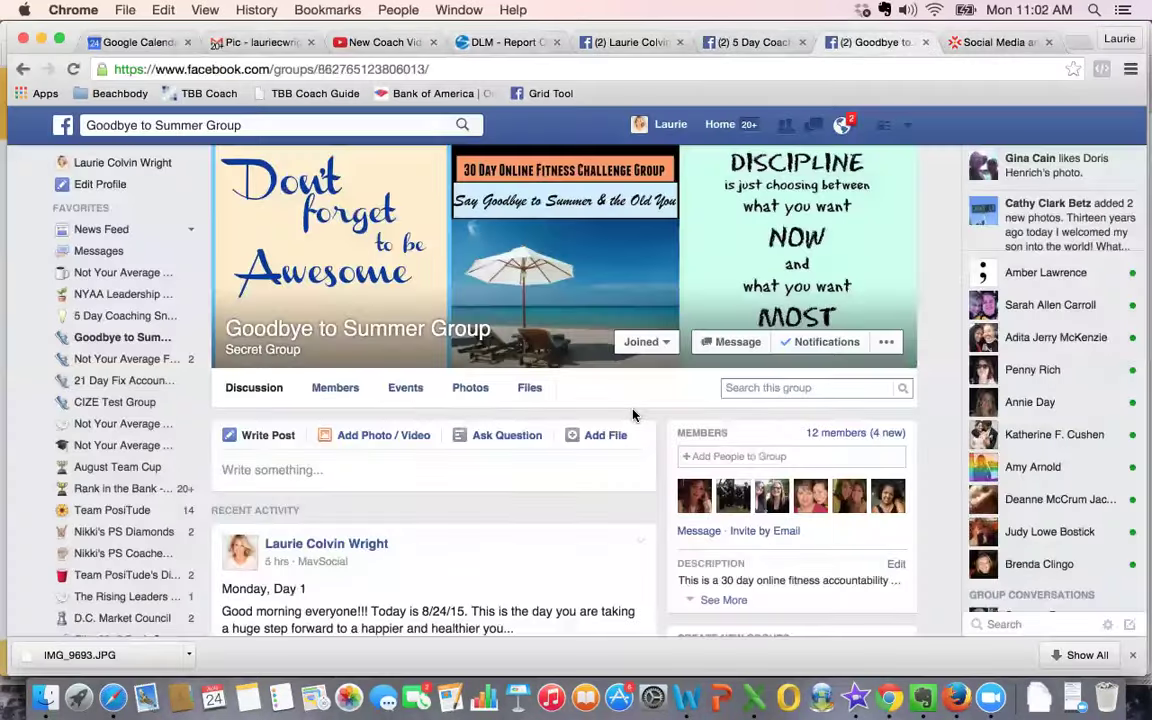
pyautogui.scroll(-3, 630, 411)
# Step: Switch back to Evernote and copy the script's "Tuesday, Day 2" section, from its title through the "Describe how you are feeling in ONE WORD below." line
pyautogui.press('super+Tab')
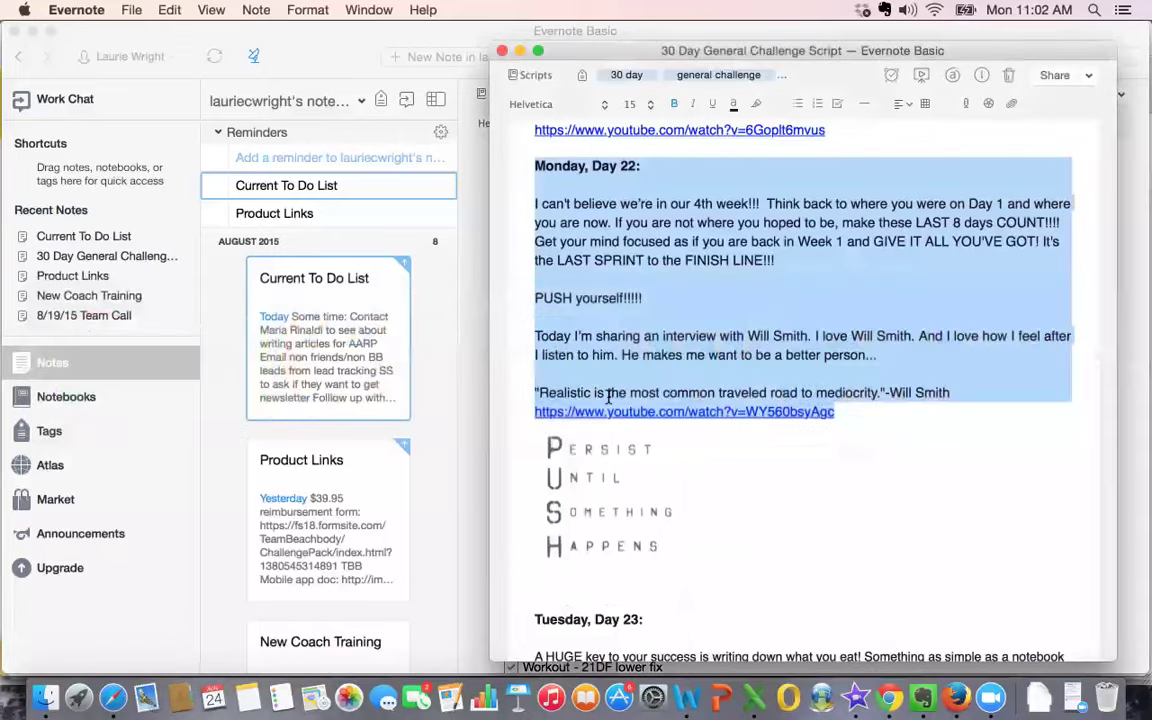
pyautogui.scroll(20, 608, 397)
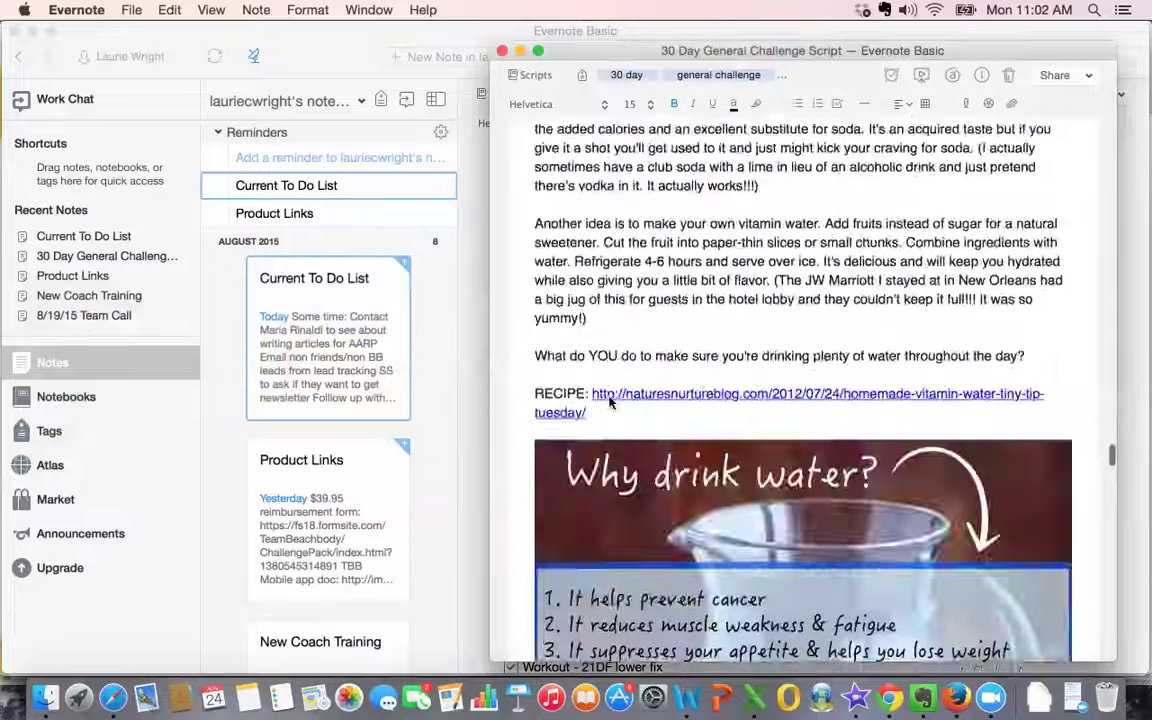
pyautogui.scroll(3, 762, 324)
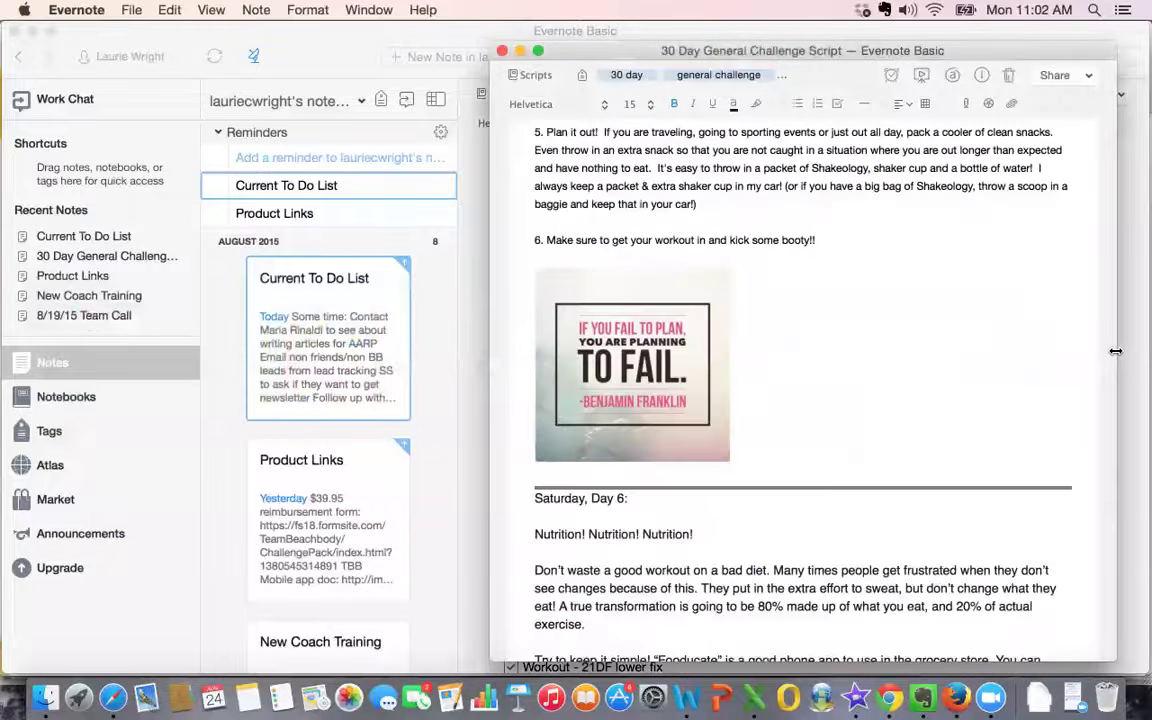
pyautogui.scroll(15, 1011, 365)
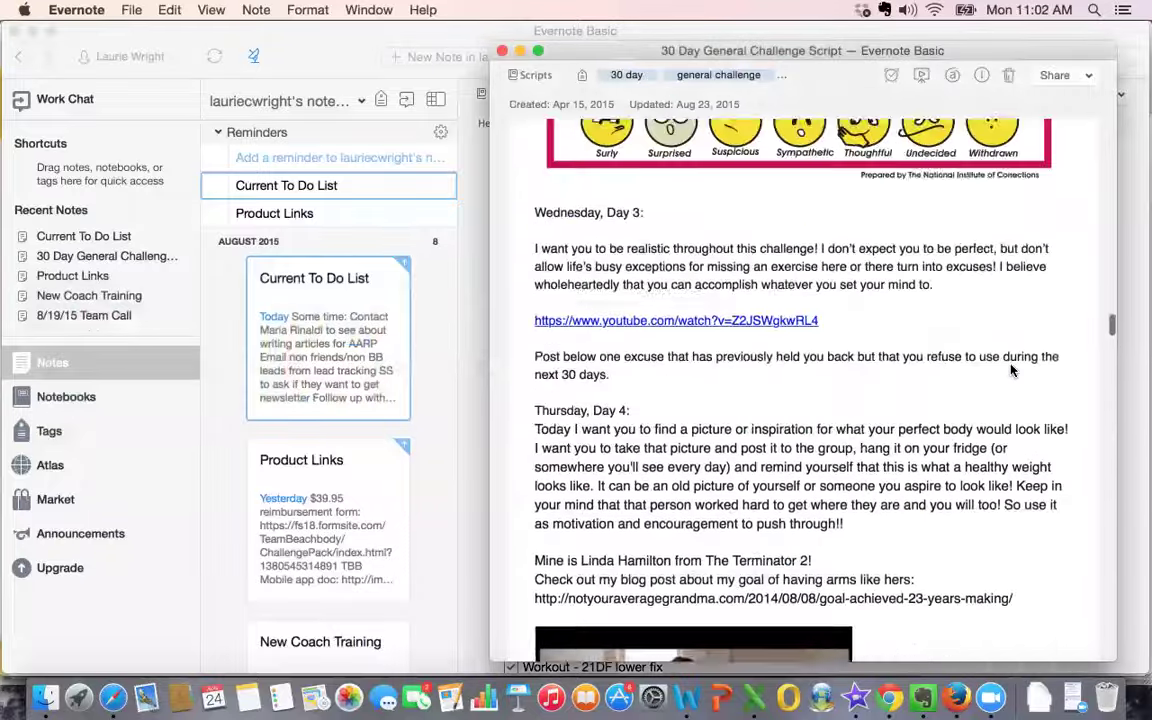
pyautogui.scroll(15, 1011, 371)
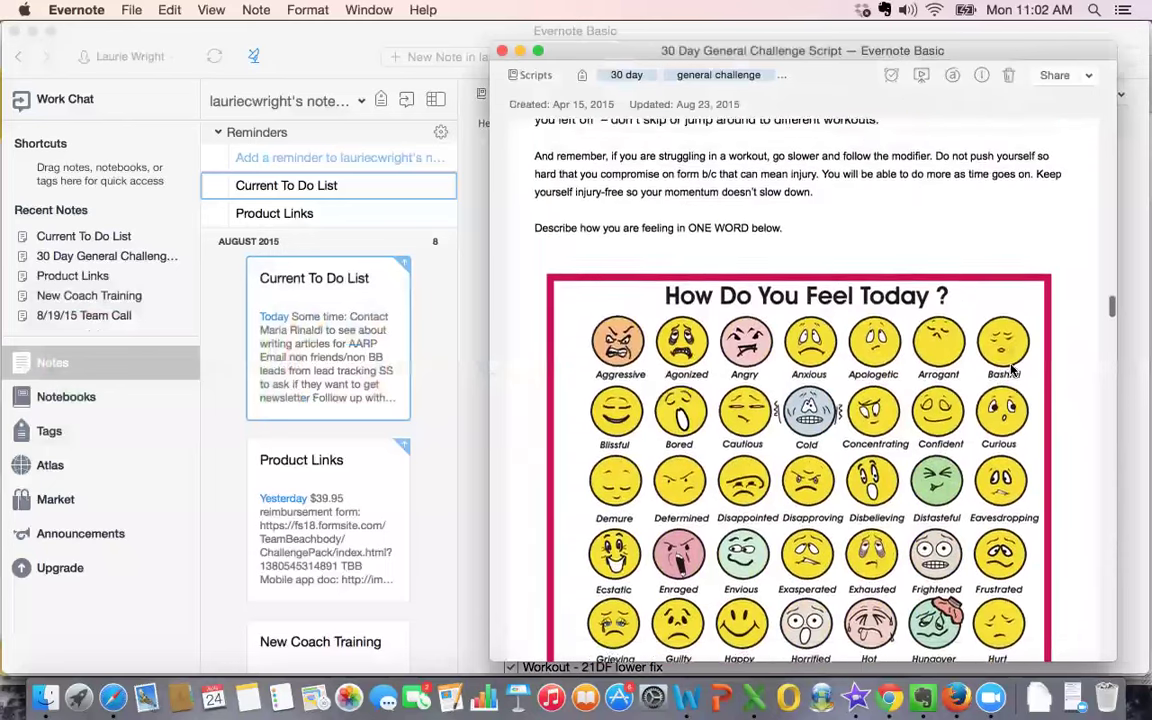
pyautogui.scroll(15, 1011, 371)
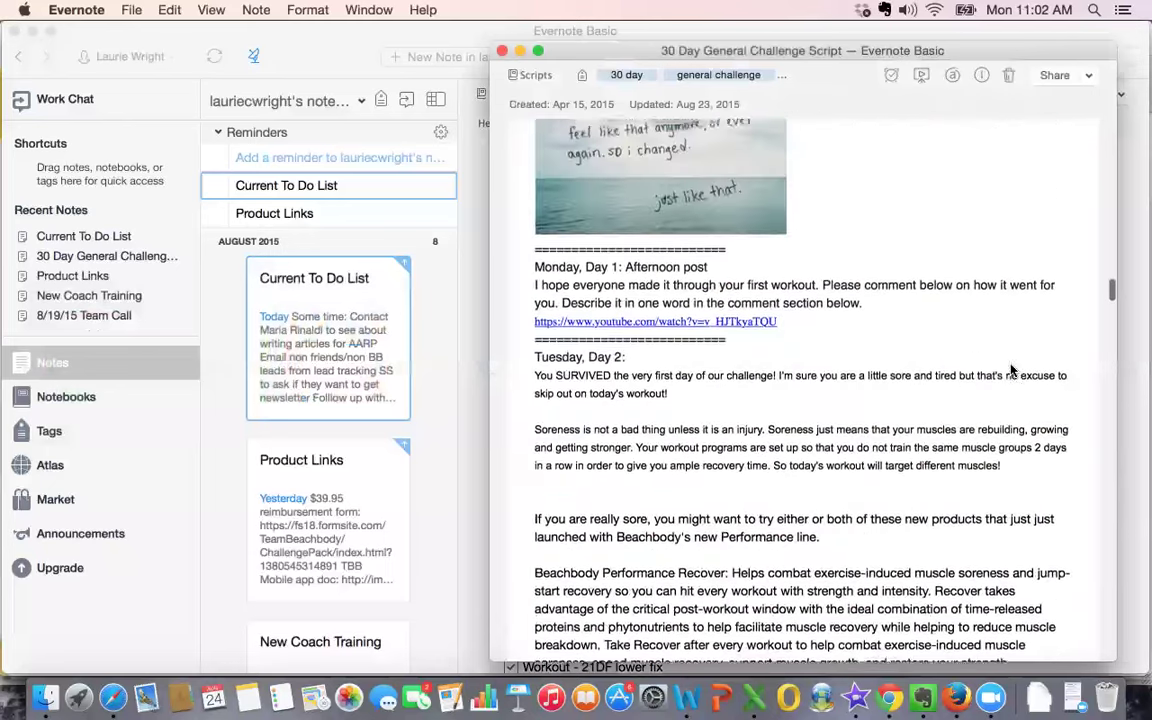
pyautogui.scroll(-1, 1013, 371)
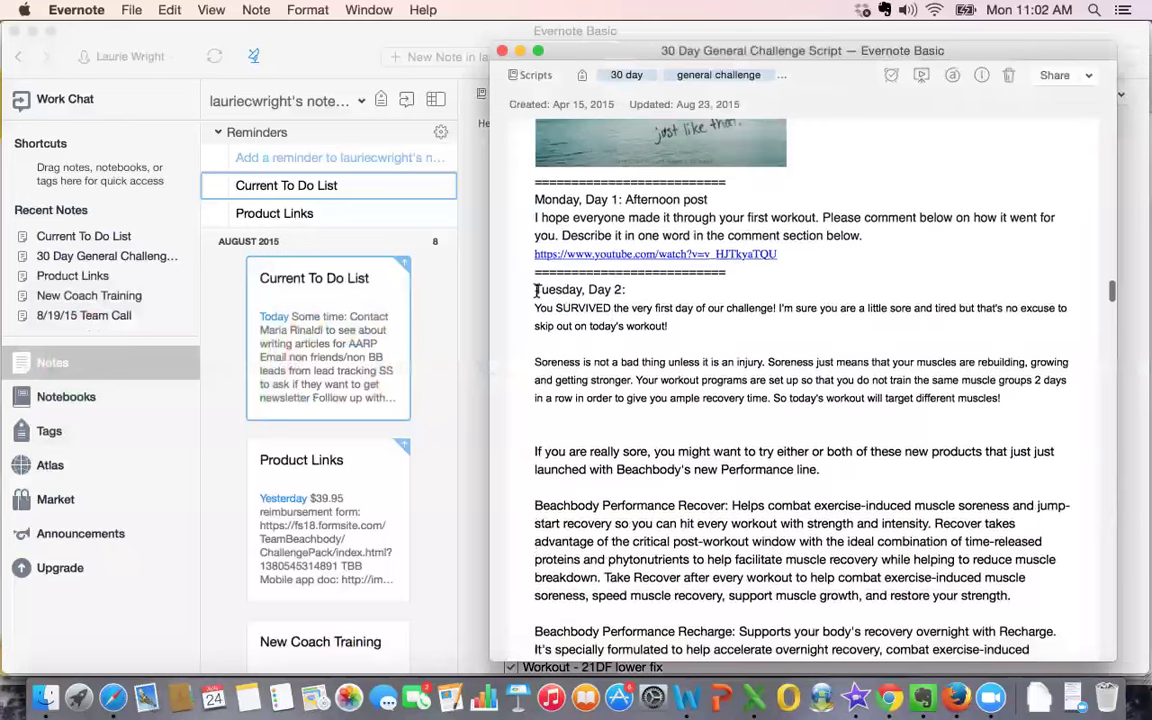
pyautogui.moveTo(537, 290); pyautogui.dragTo(844, 571)
# Step: Switch to MavSocial in Chrome, paste the script as the post text, remove the trailing blank line and insert one below the title
pyautogui.press('super+Tab')
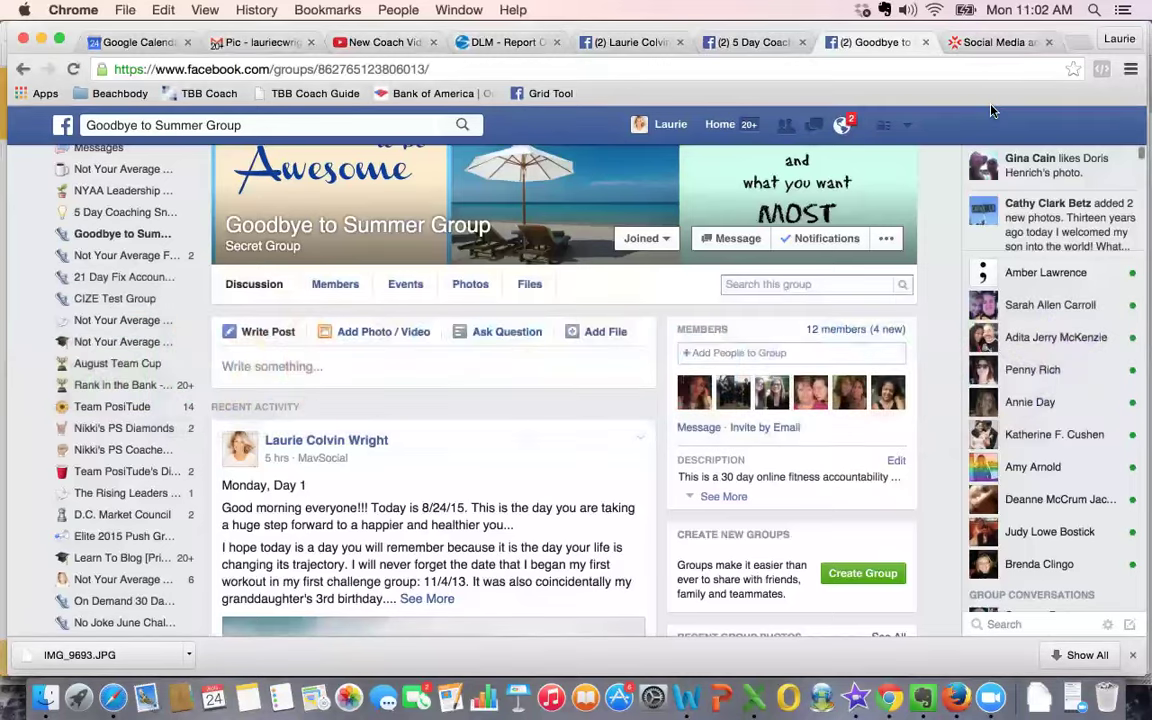
pyautogui.click(980, 46)
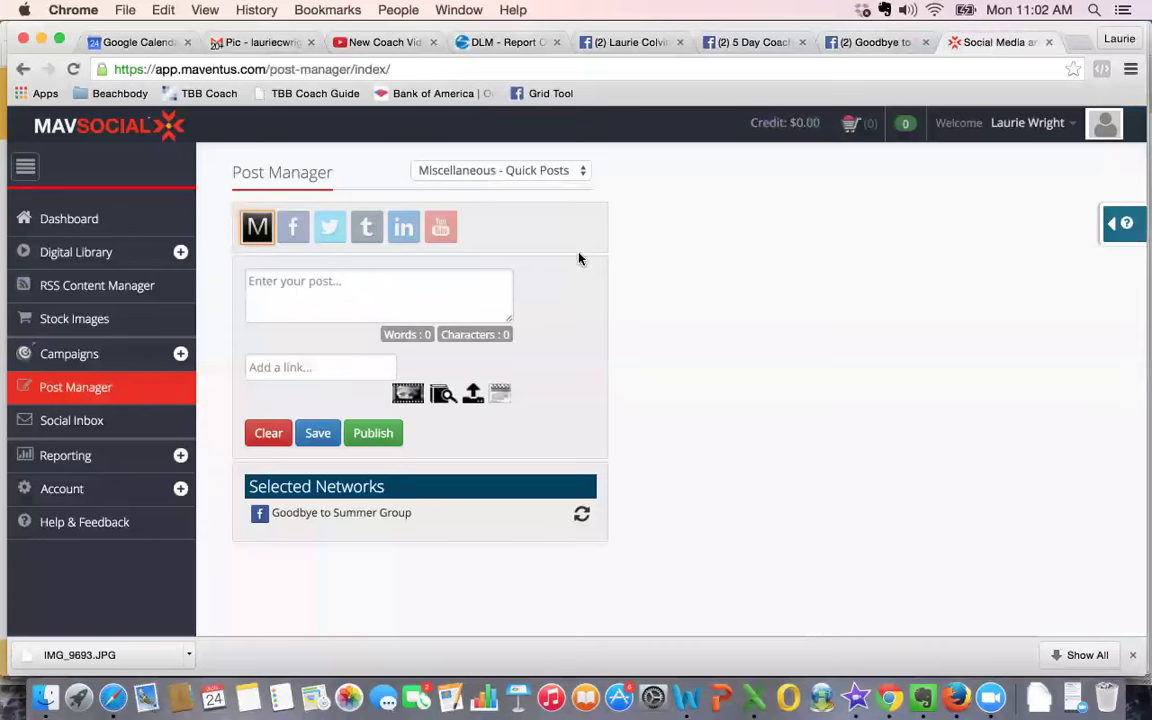
pyautogui.click(376, 294)
pyautogui.press('super+v')
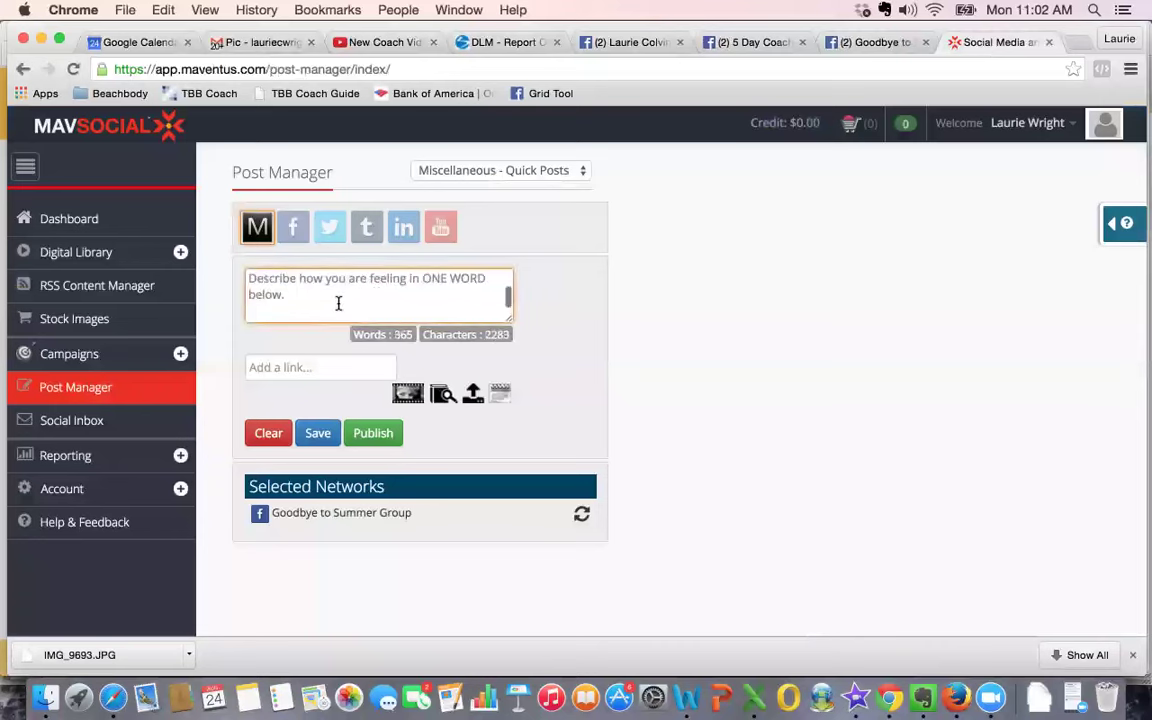
pyautogui.press('BackSpace')
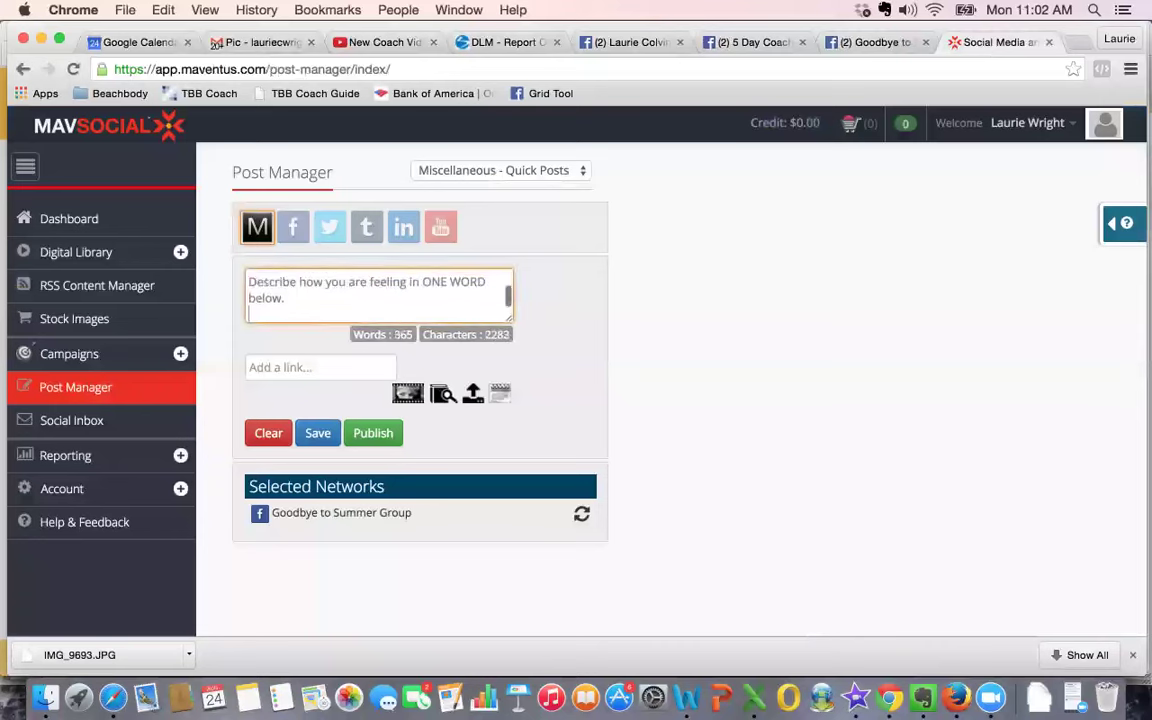
pyautogui.scroll(15, 338, 305)
pyautogui.scroll(10, 258, 297)
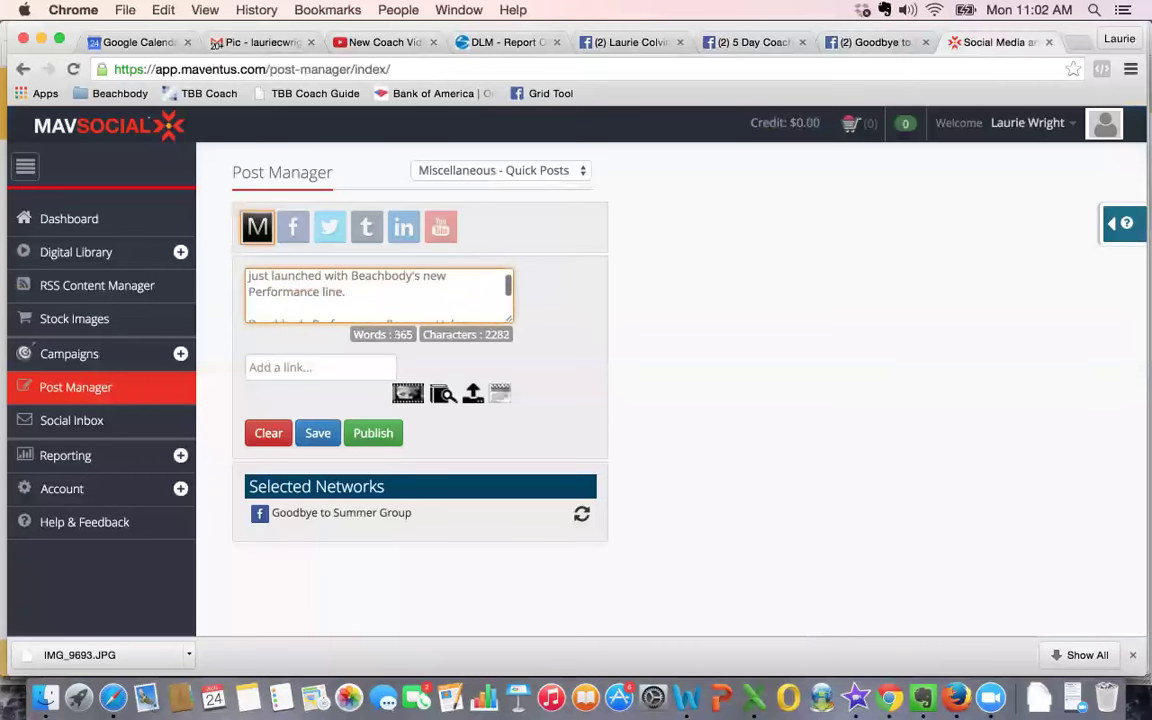
pyautogui.click(250, 297)
pyautogui.press('Return')
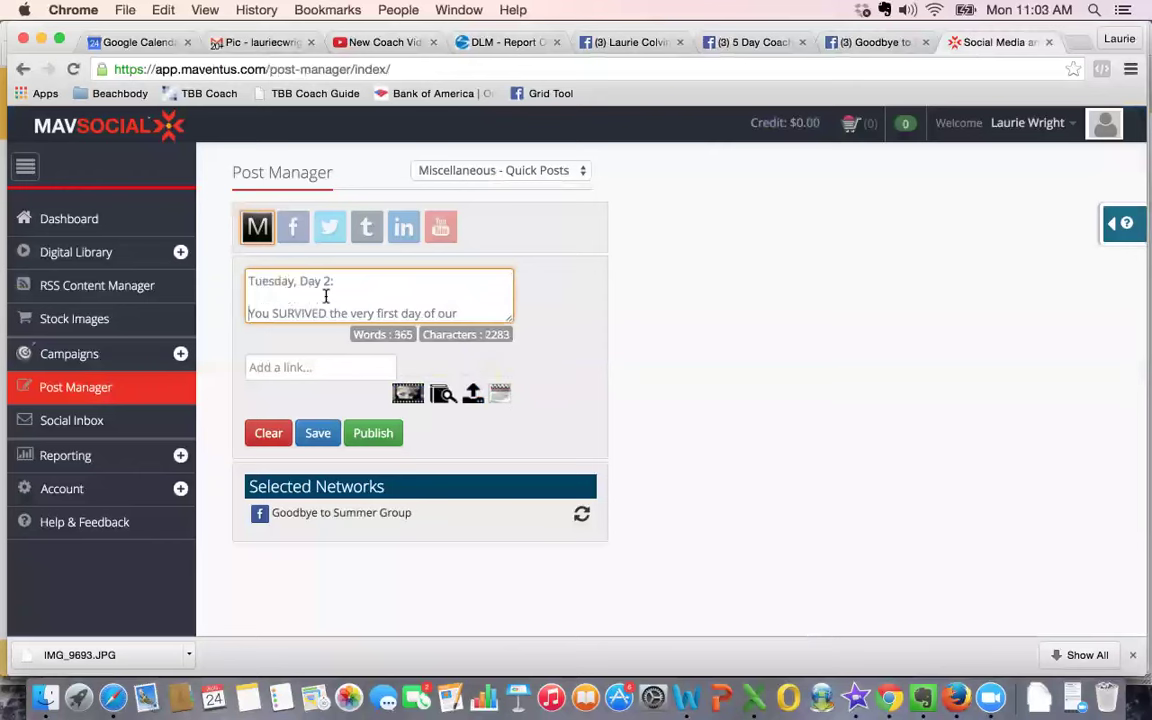
# Step: Attach the image "Day 2 - how do you feel.png" from the CG - 30 Day Dropbox folder to the post
pyautogui.scroll(-3, 367, 297)
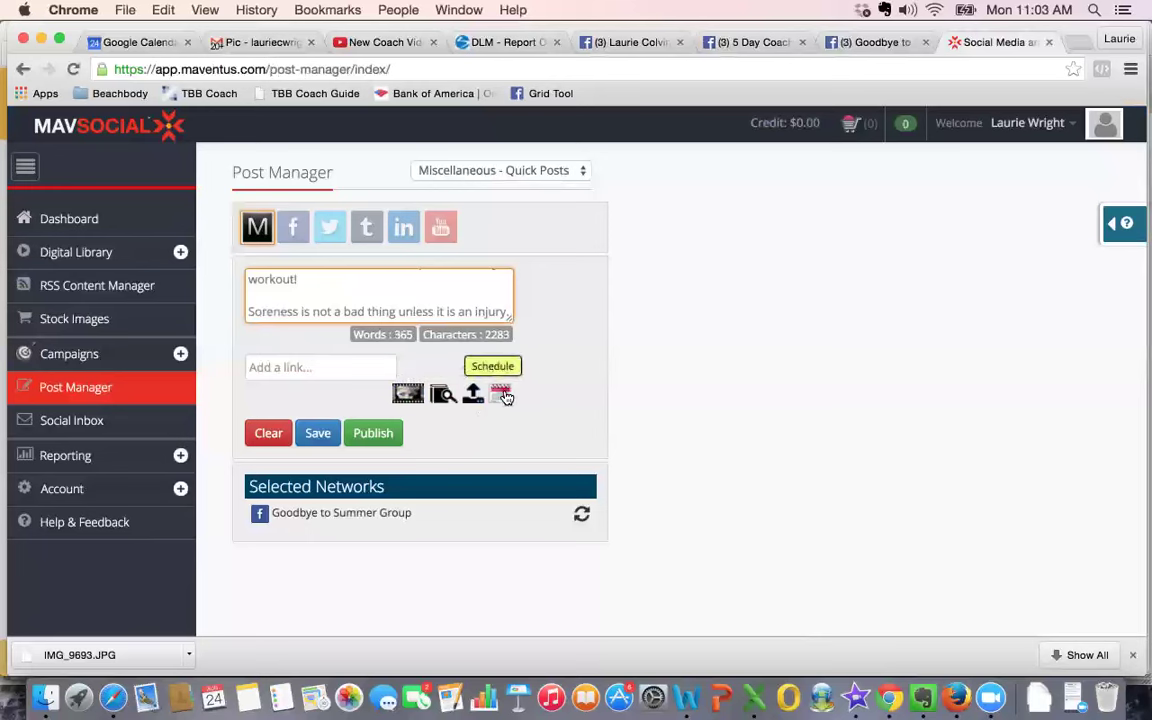
pyautogui.click(470, 396)
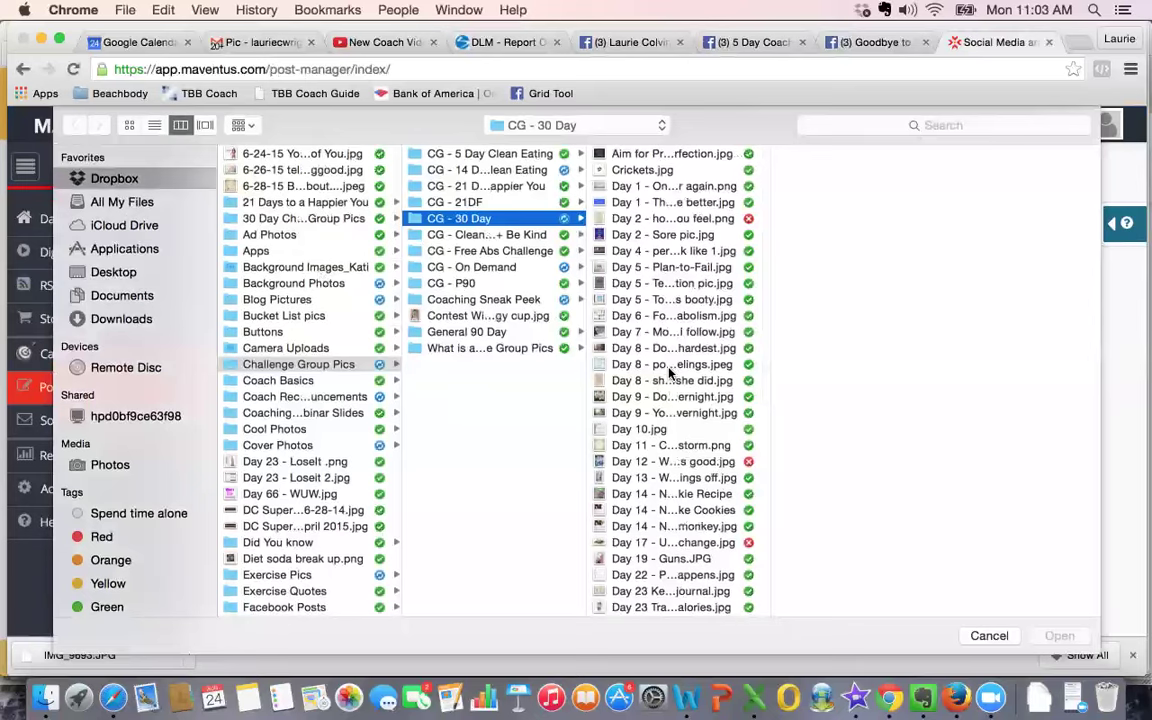
pyautogui.click(668, 218)
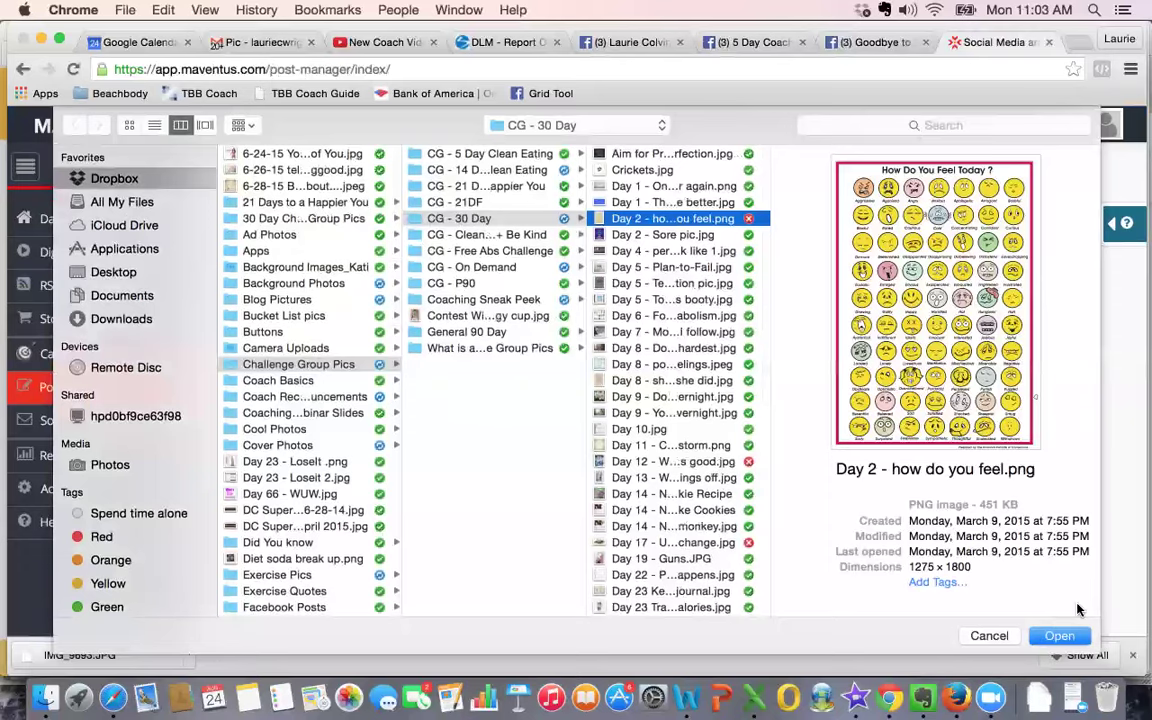
pyautogui.click(1065, 632)
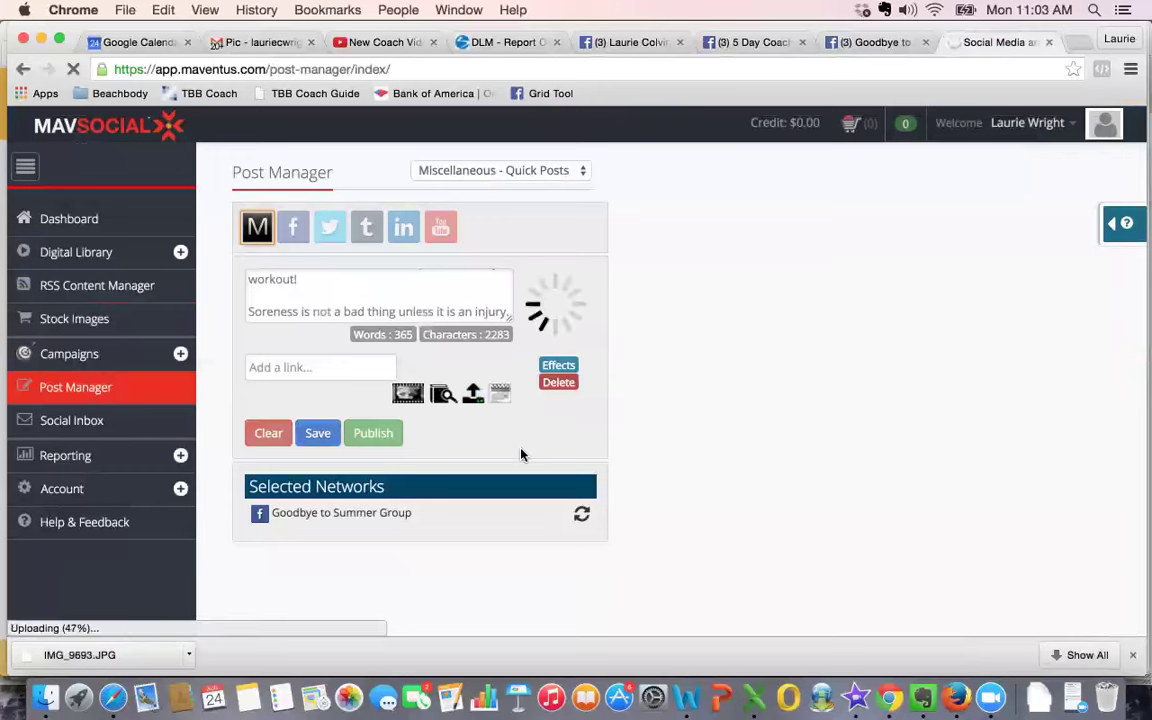
# Step: Schedule the post for August 25, 2015 at 06:00 AM Eastern time
pyautogui.click(500, 396)
pyautogui.scroll(-2, 350, 512)
pyautogui.click(331, 517)
pyautogui.scroll(-3, 515, 490)
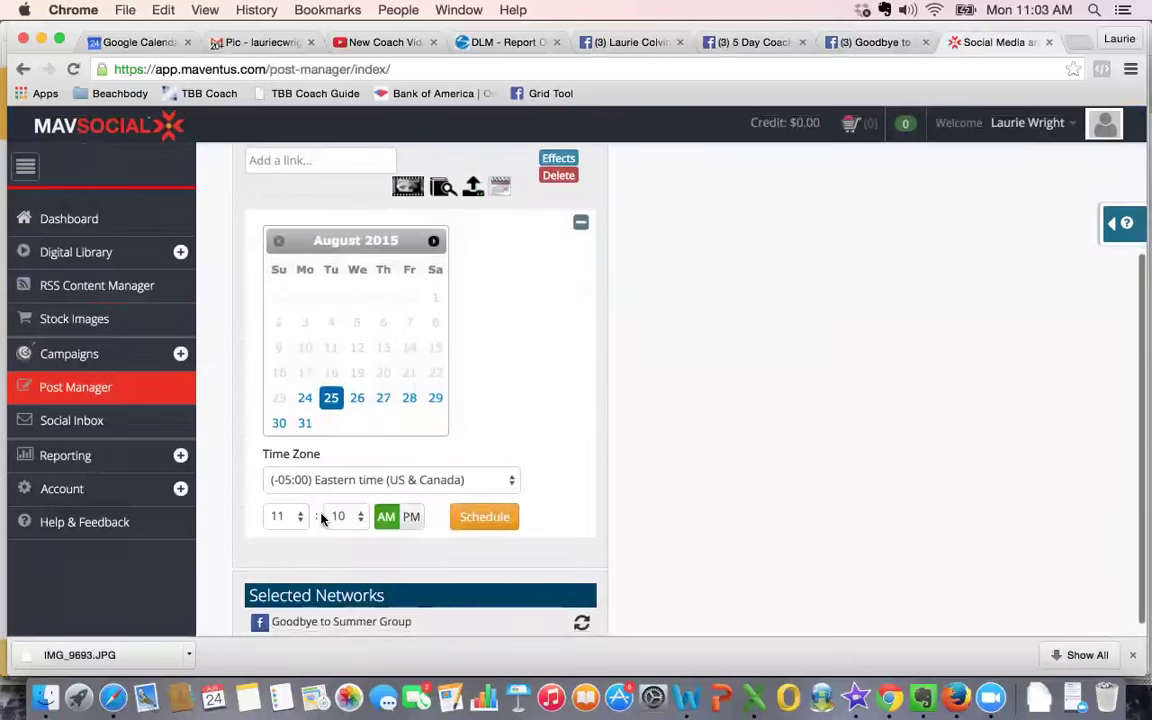
pyautogui.click(295, 516)
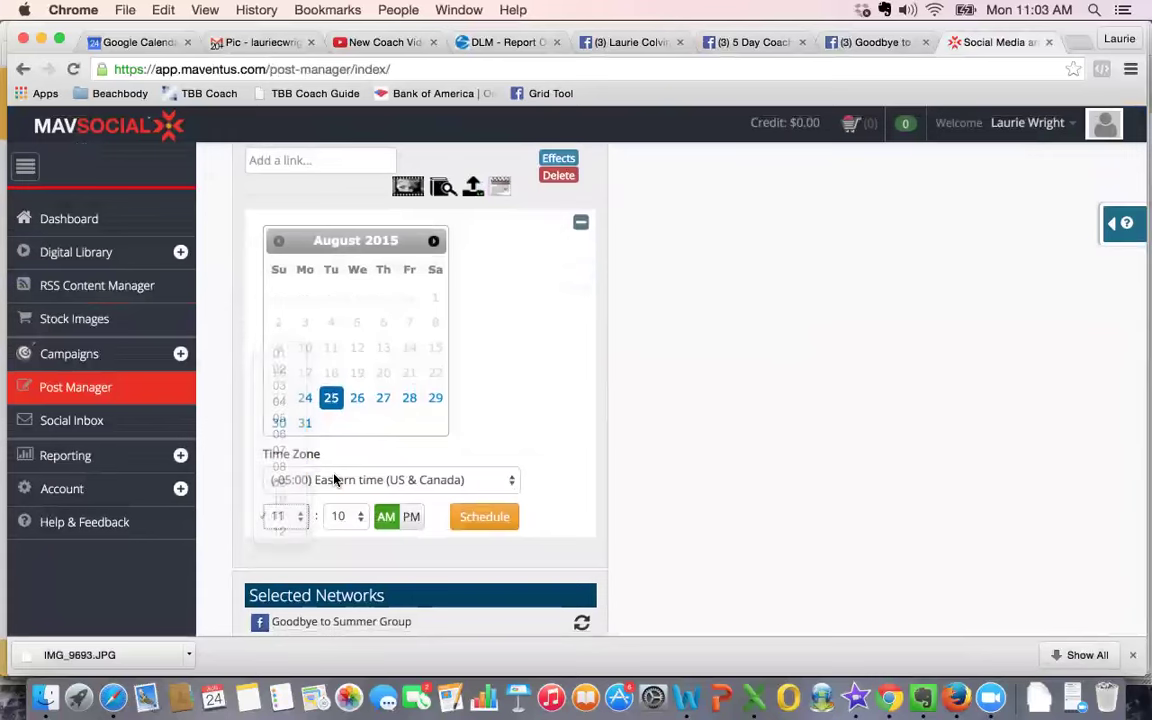
pyautogui.click(279, 434)
pyautogui.click(345, 516)
pyautogui.click(337, 481)
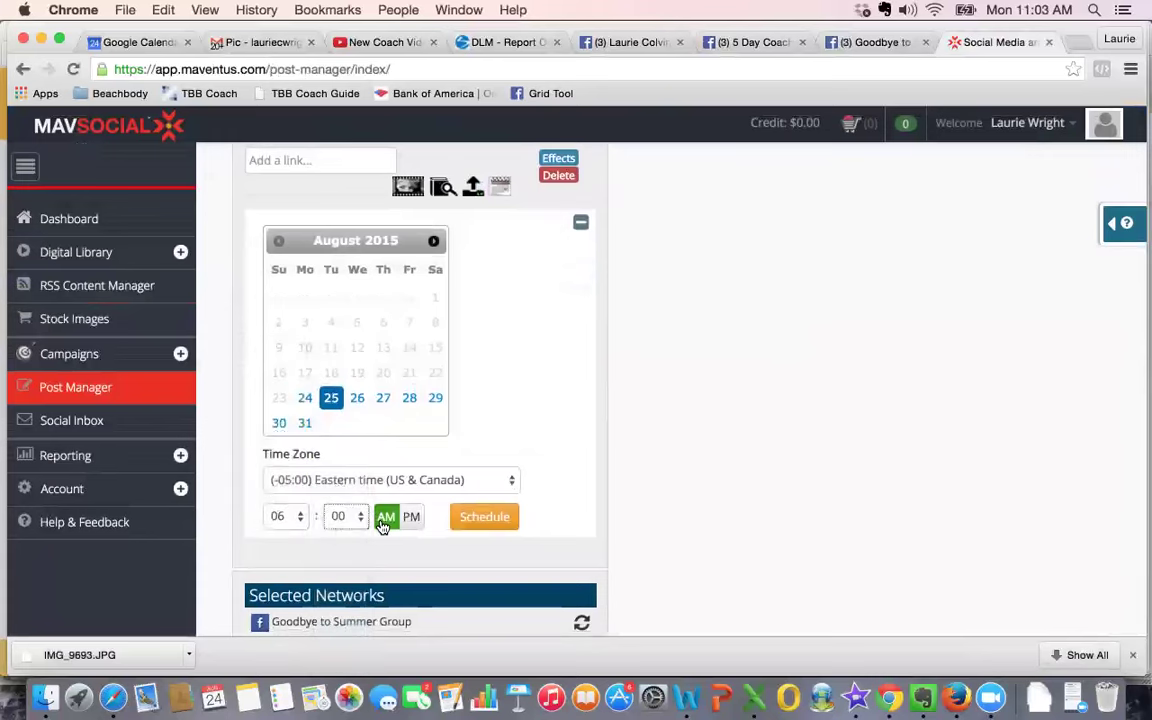
pyautogui.click(484, 521)
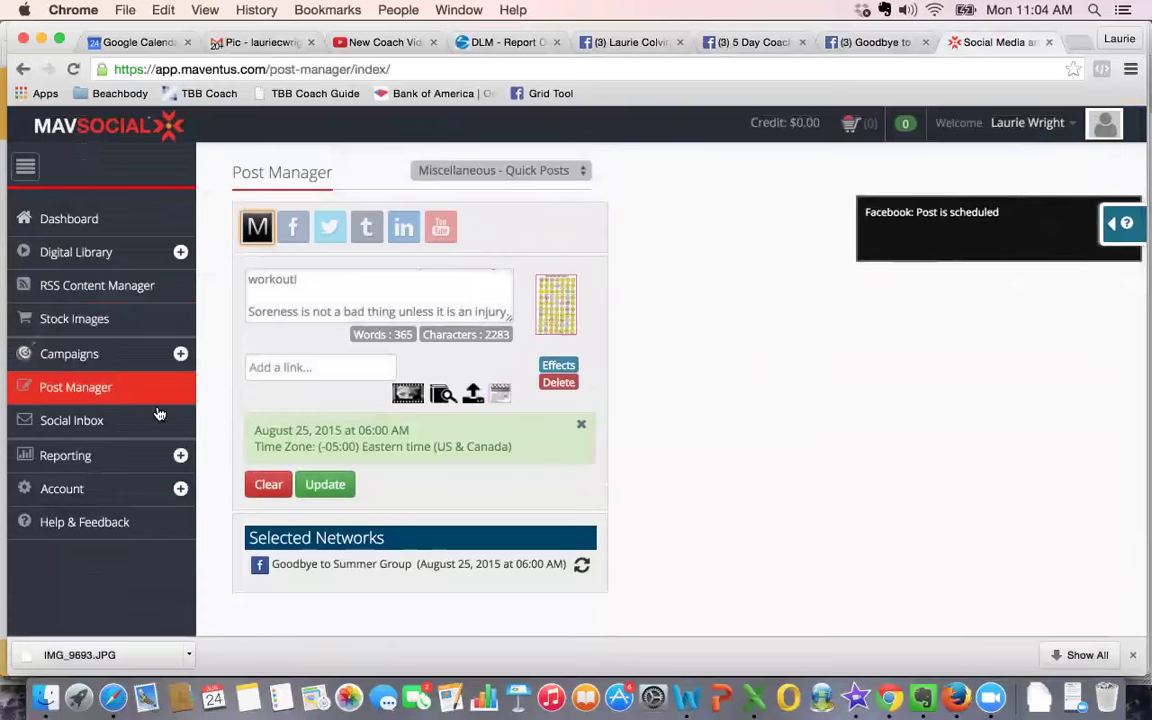
# Step: Open the Miscellaneous - Quick Posts campaign in the Campaign Planner and review its list of scheduled and published posts
pyautogui.click(82, 355)
pyautogui.click(80, 399)
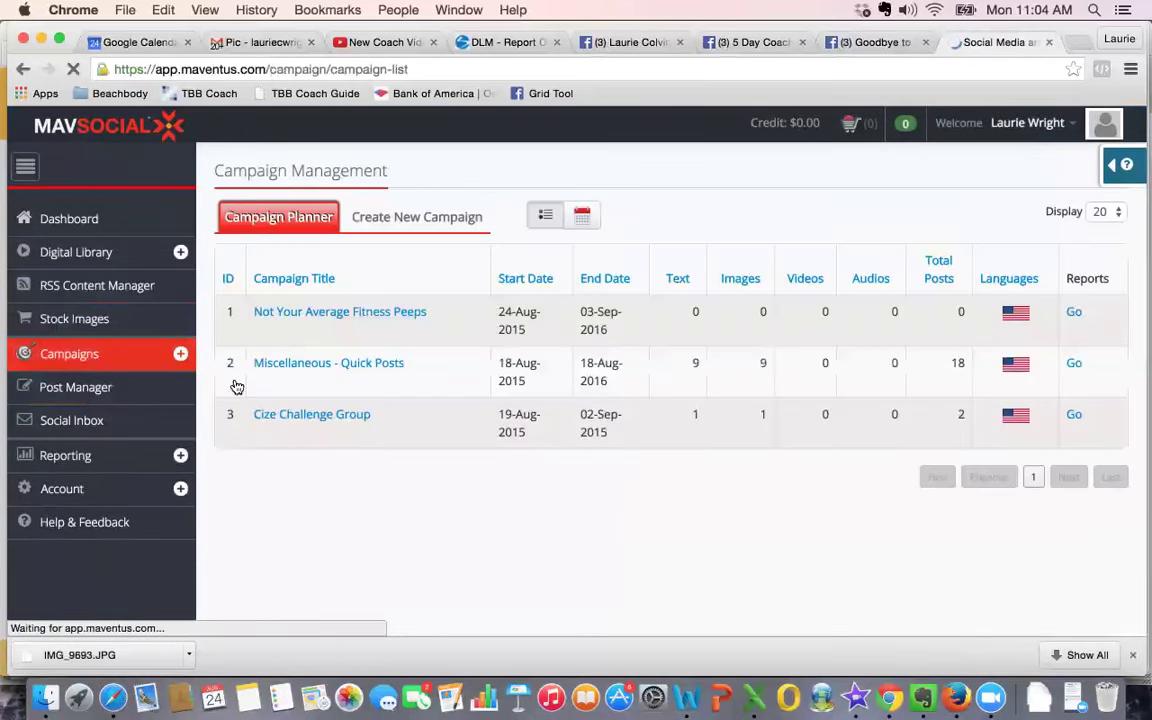
pyautogui.click(343, 366)
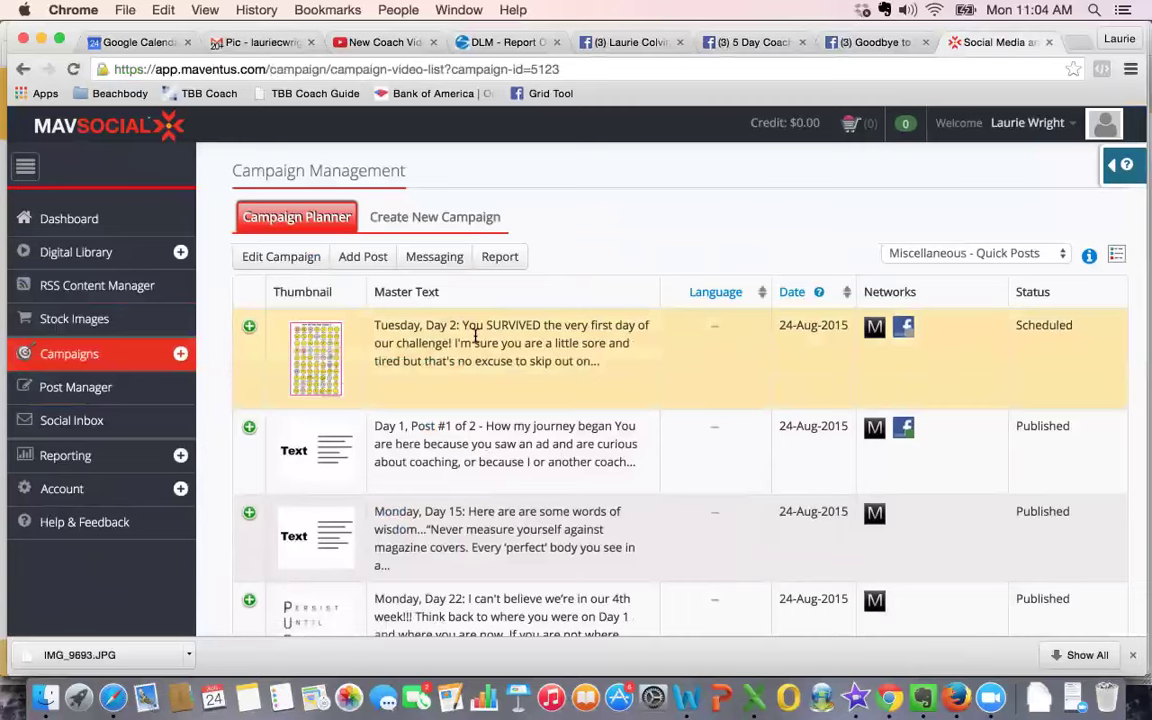
pyautogui.scroll(-10, 476, 535)
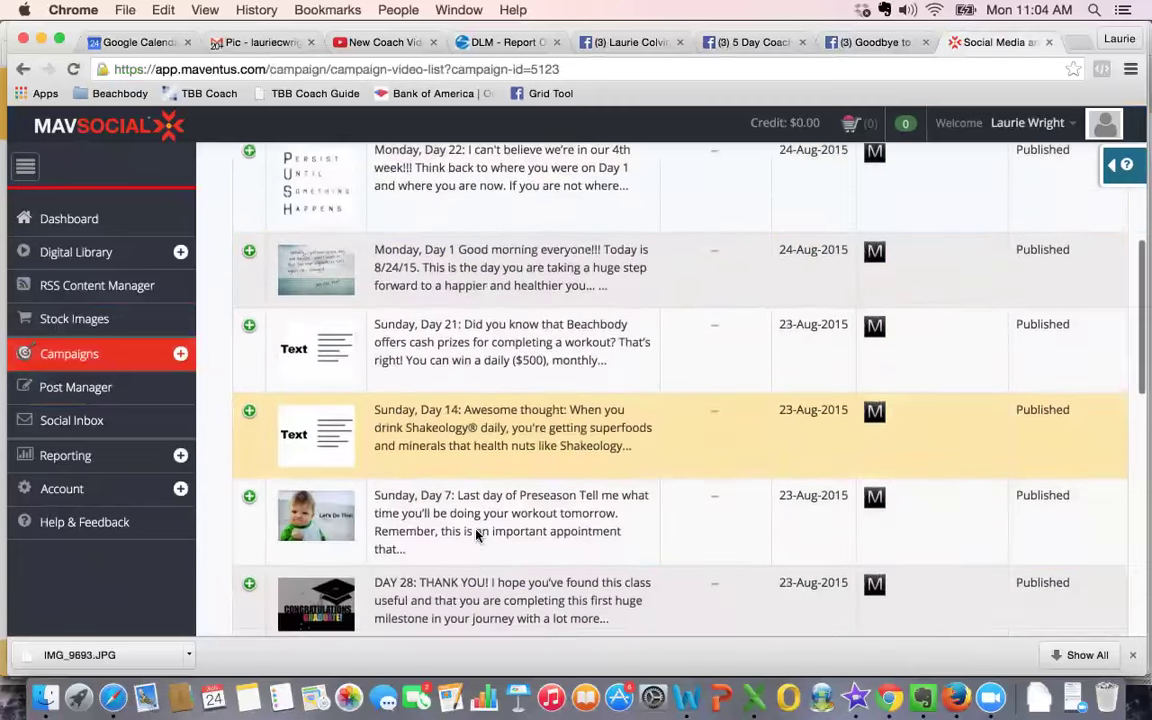
pyautogui.scroll(3, 476, 535)
pyautogui.scroll(8, 476, 535)
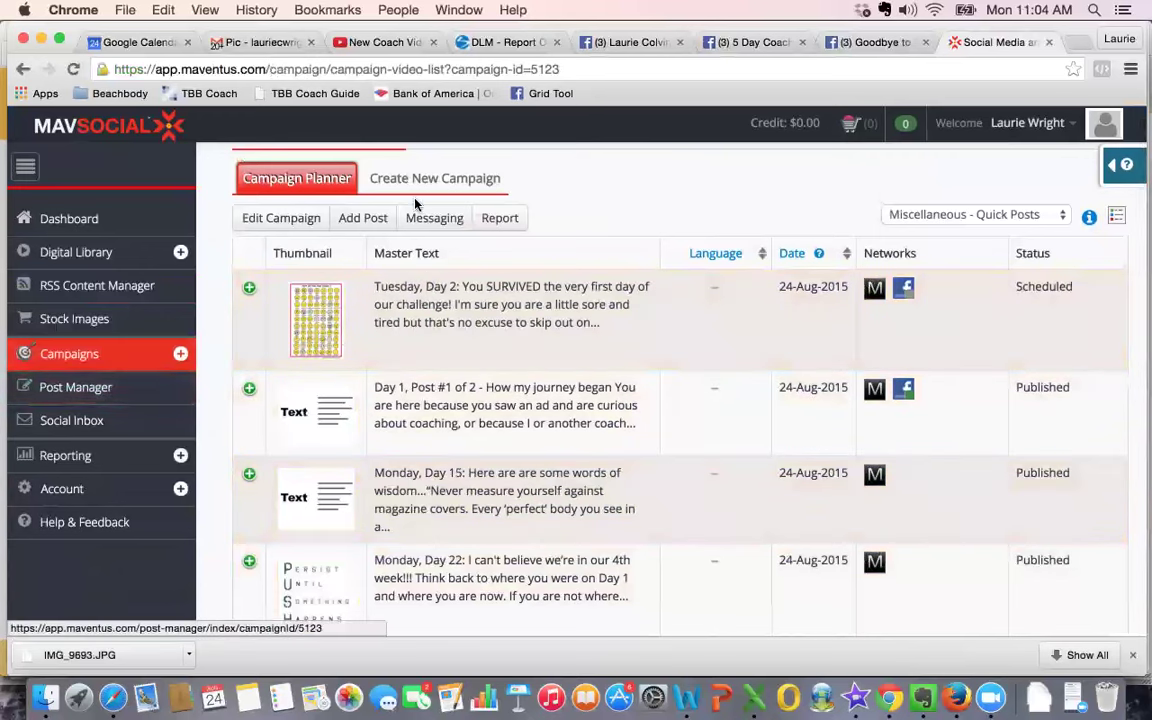
# Step: Start a new campaign titled "Menopause Monday" with the description "Posts about dealing with aging"
pyautogui.scroll(2, 334, 198)
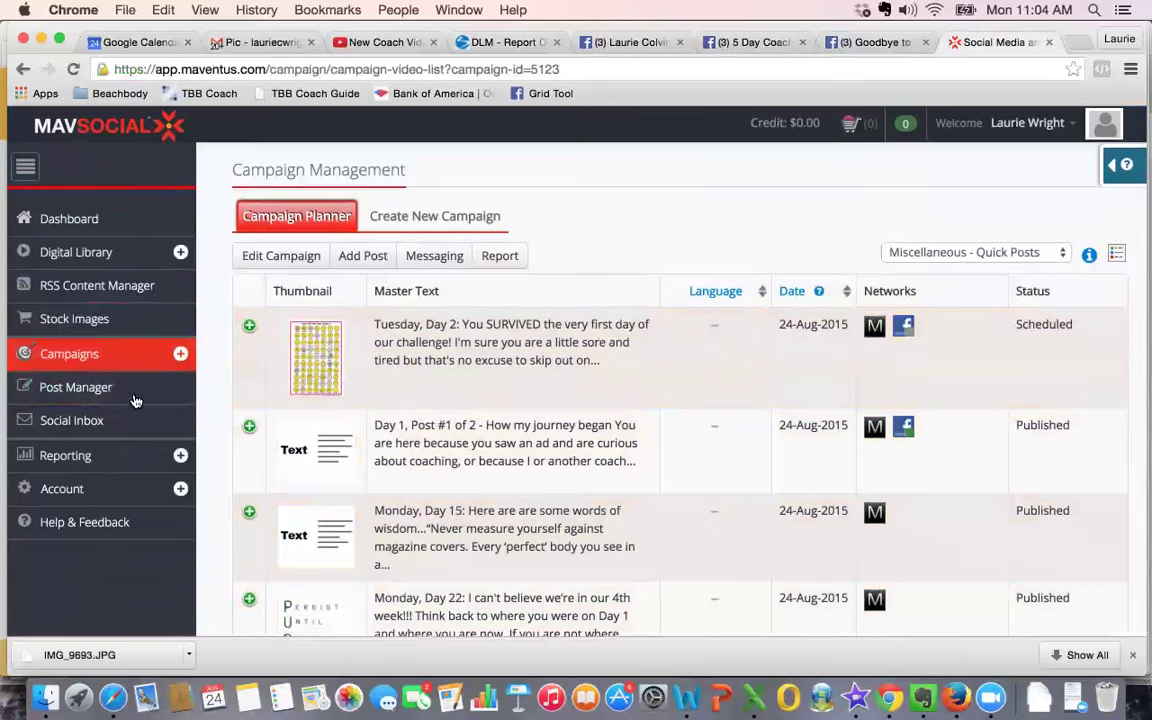
pyautogui.click(428, 218)
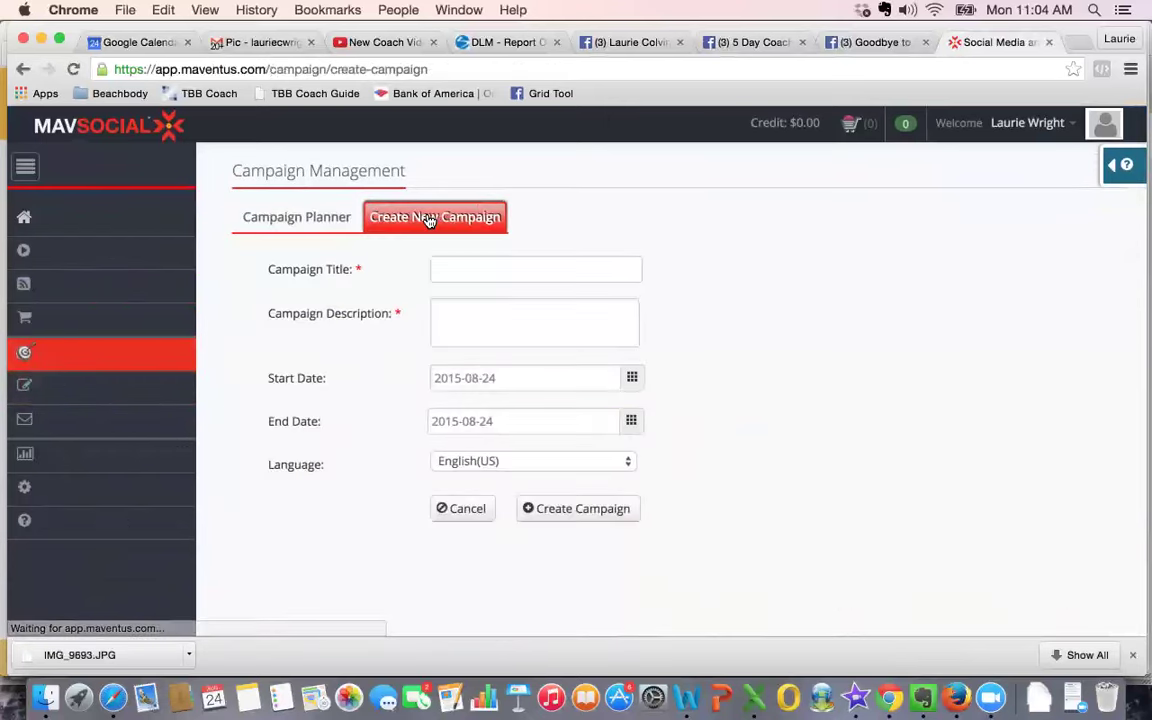
pyautogui.click(515, 278)
pyautogui.write('M')
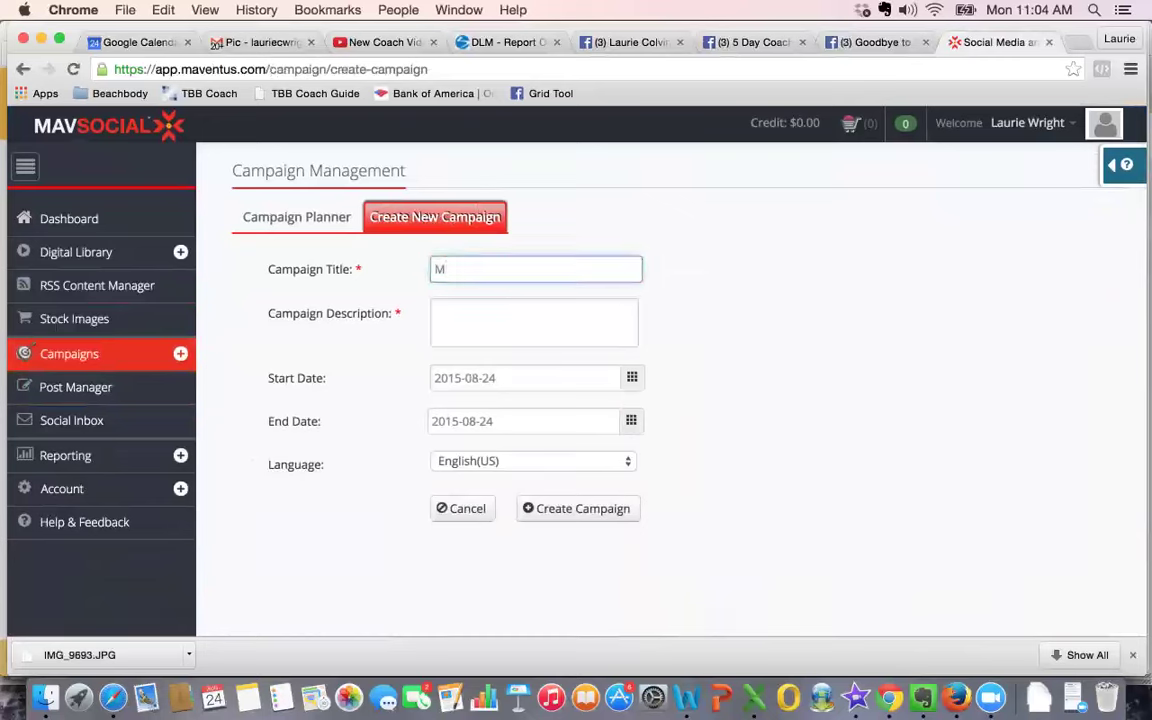
pyautogui.write('enopause Monday')
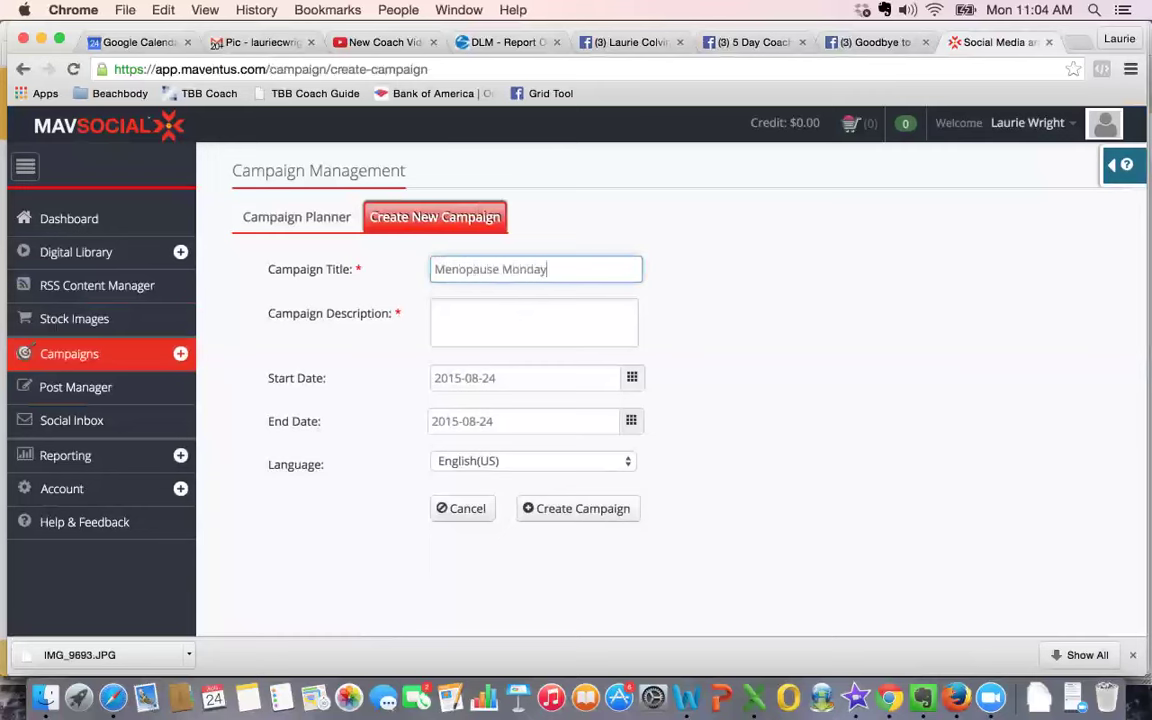
pyautogui.click(520, 312)
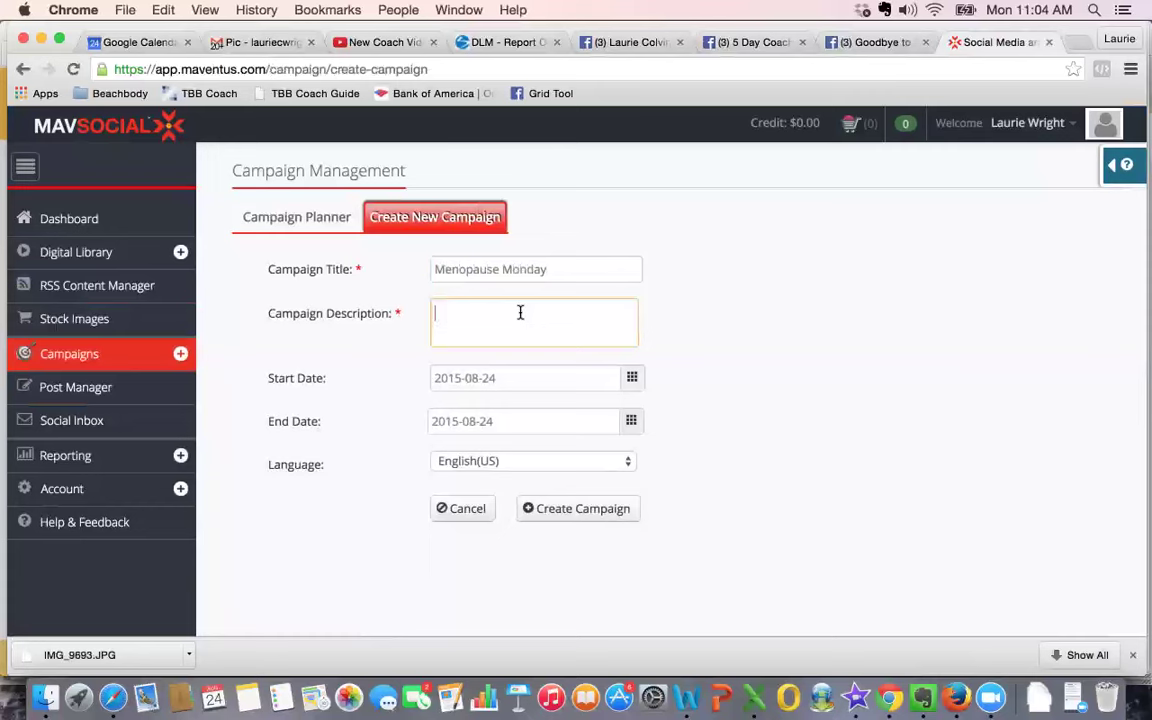
pyautogui.write('Posts about dealing with aging')
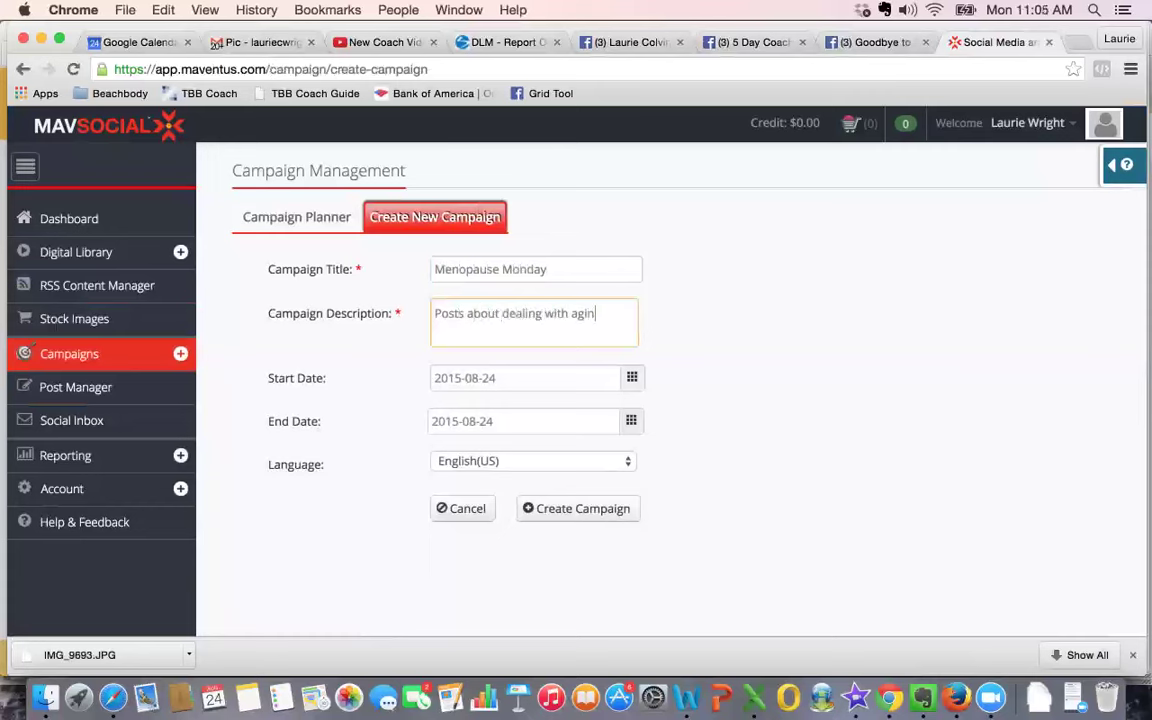
# Step: Set the campaign's end date to August 30, 2016 and try to create the campaign
pyautogui.click(630, 422)
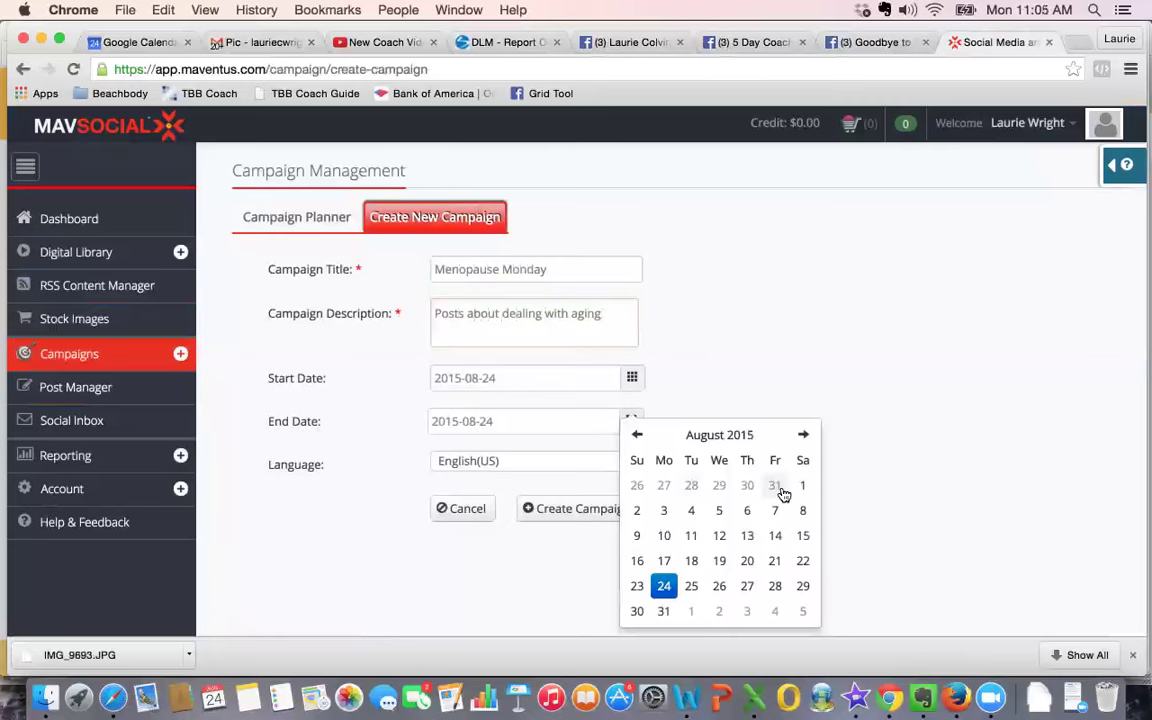
pyautogui.click(801, 437)
pyautogui.click(801, 437)
pyautogui.click(801, 437)
pyautogui.click(801, 437)
pyautogui.click(801, 437)
pyautogui.click(801, 437)
pyautogui.click(801, 437)
pyautogui.click(801, 437)
pyautogui.click(801, 437)
pyautogui.click(801, 437)
pyautogui.click(801, 437)
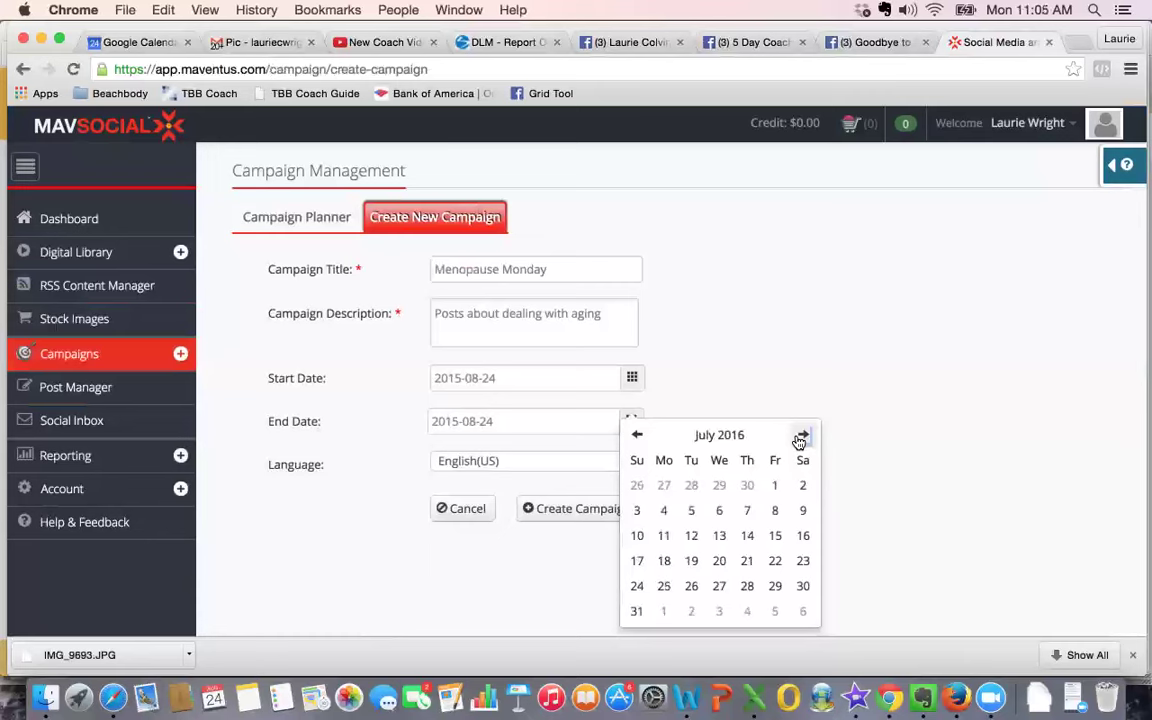
pyautogui.click(800, 438)
pyautogui.click(690, 585)
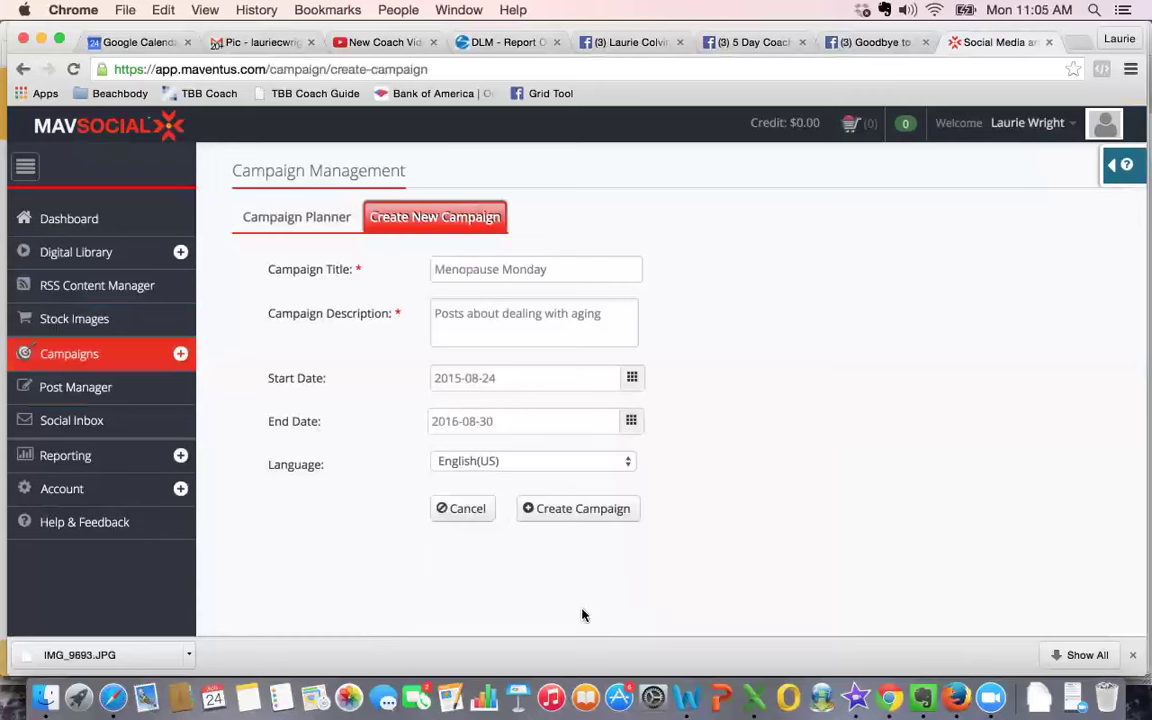
pyautogui.click(588, 516)
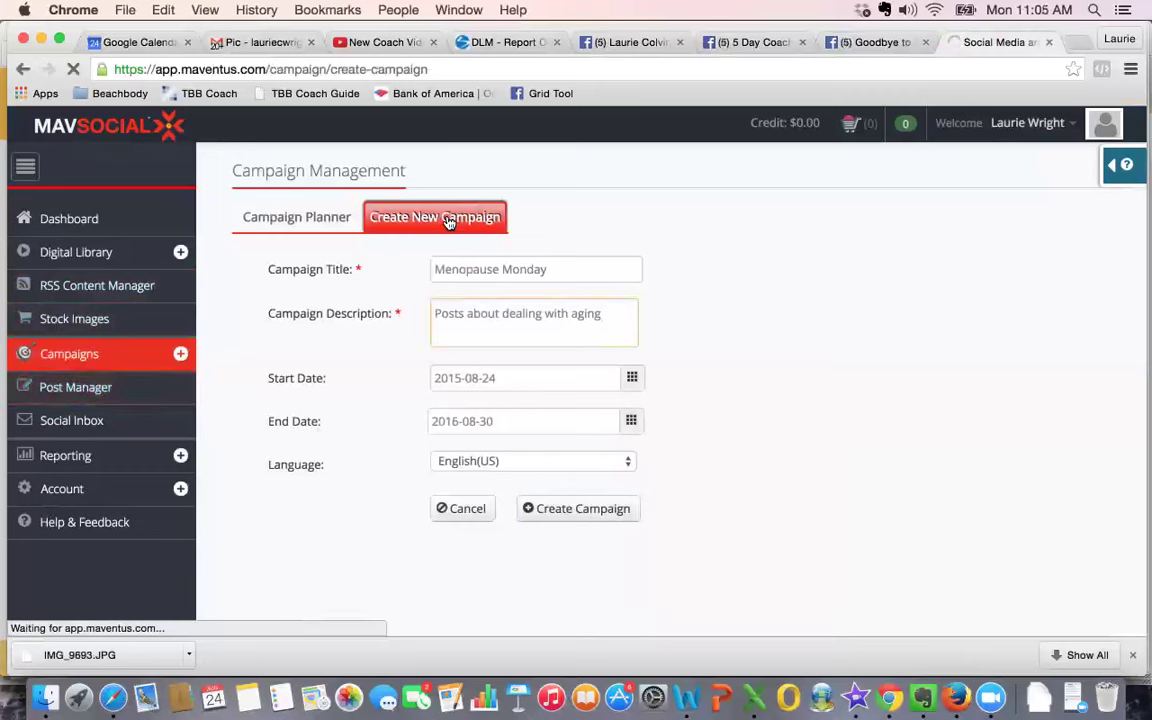
pyautogui.click(573, 510)
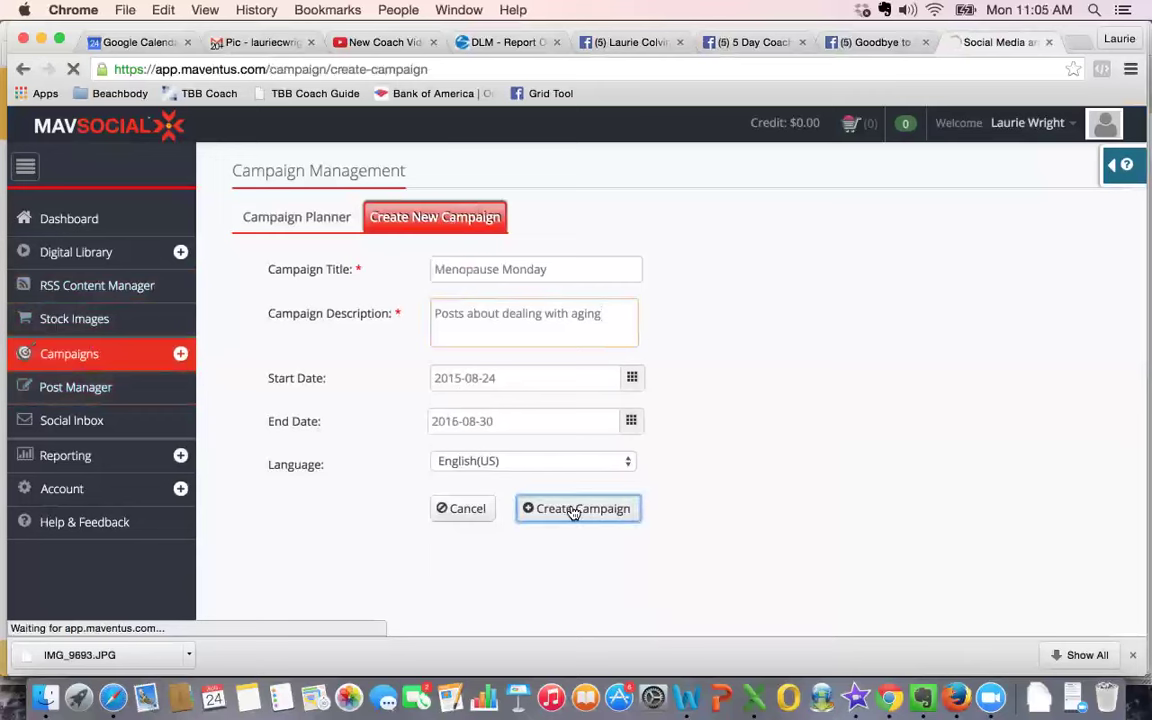
# Step: Set the Menopause Monday campaign's end date to December 31, 2015 and create the campaign
pyautogui.click(631, 420)
pyautogui.click(637, 436)
pyautogui.click(637, 436)
pyautogui.click(637, 436)
pyautogui.click(638, 438)
pyautogui.click(638, 438)
pyautogui.click(638, 438)
pyautogui.click(638, 438)
pyautogui.click(638, 438)
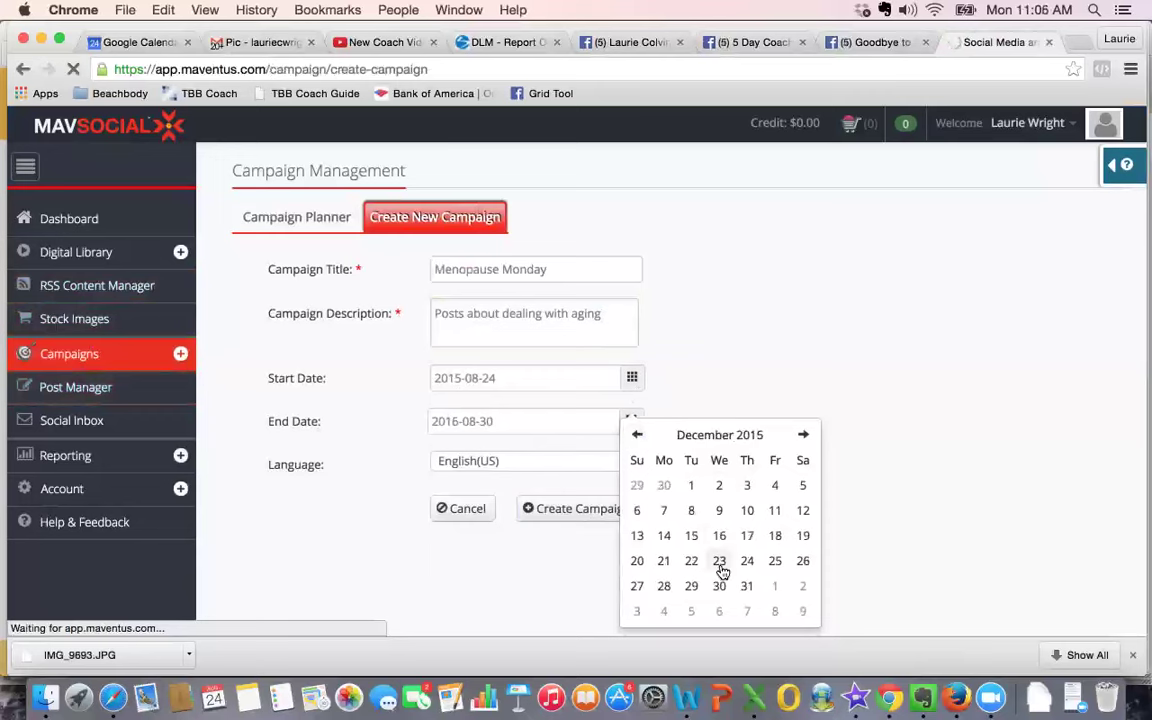
pyautogui.click(742, 588)
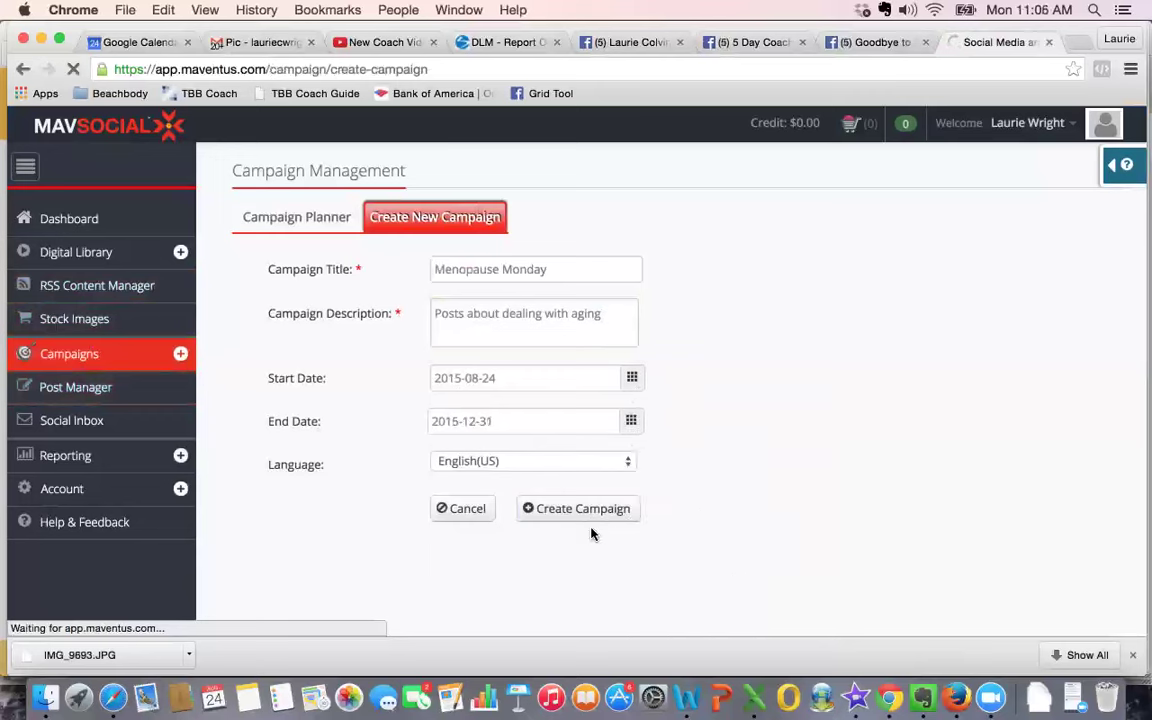
pyautogui.click(558, 520)
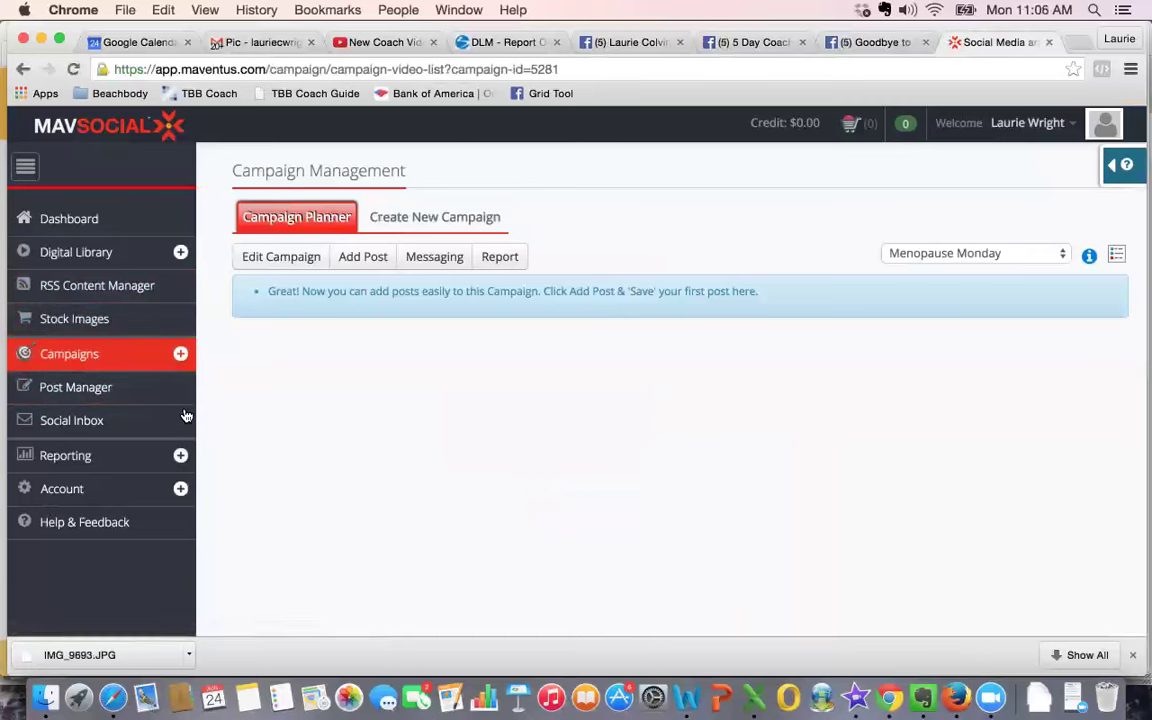
# Step: Open the Post Manager with a blank post, retrying if the page does not load
pyautogui.click(90, 387)
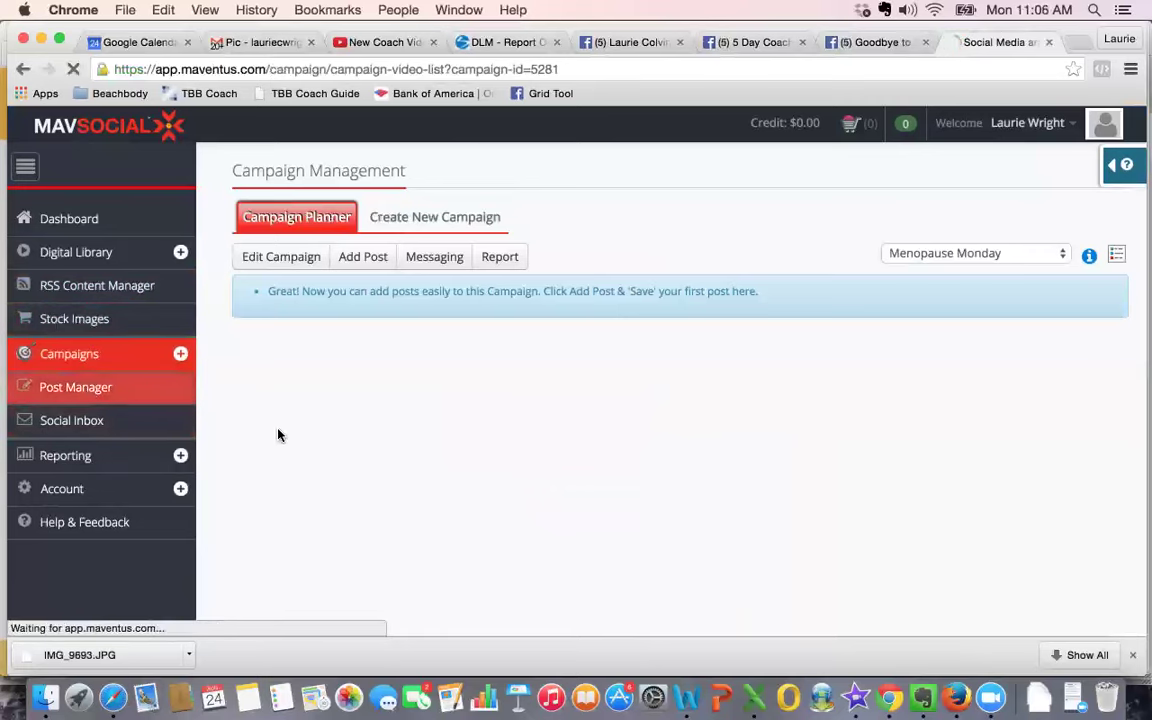
pyautogui.click(97, 388)
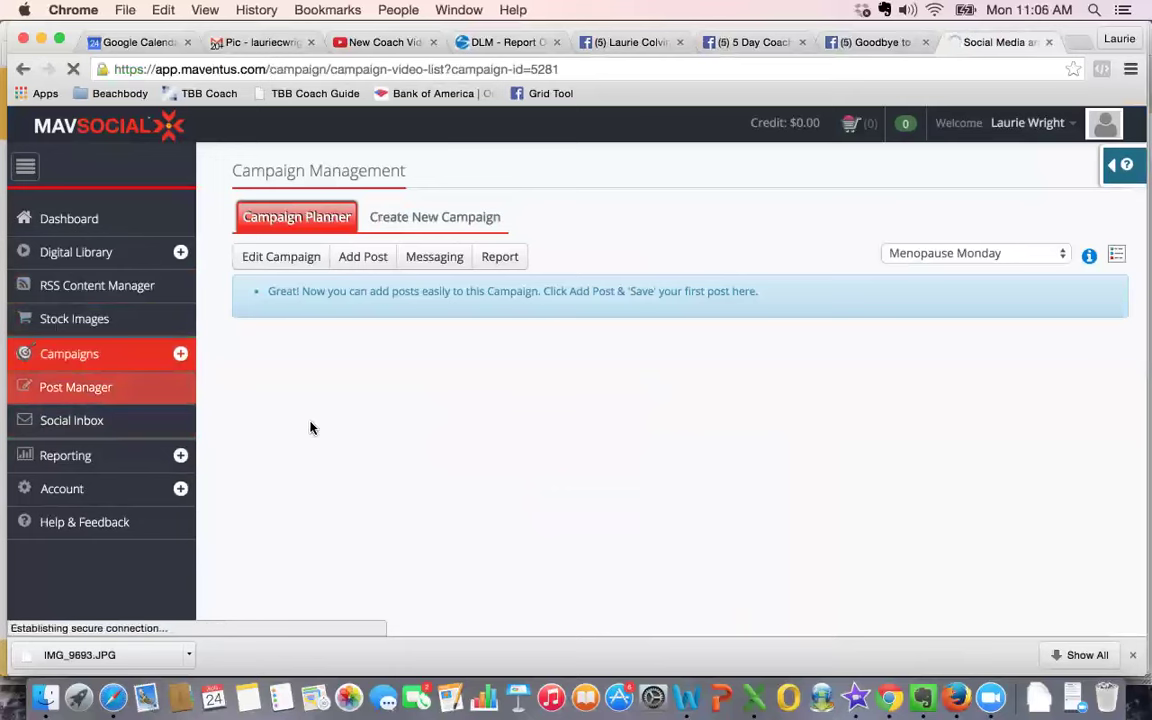
pyautogui.click(88, 393)
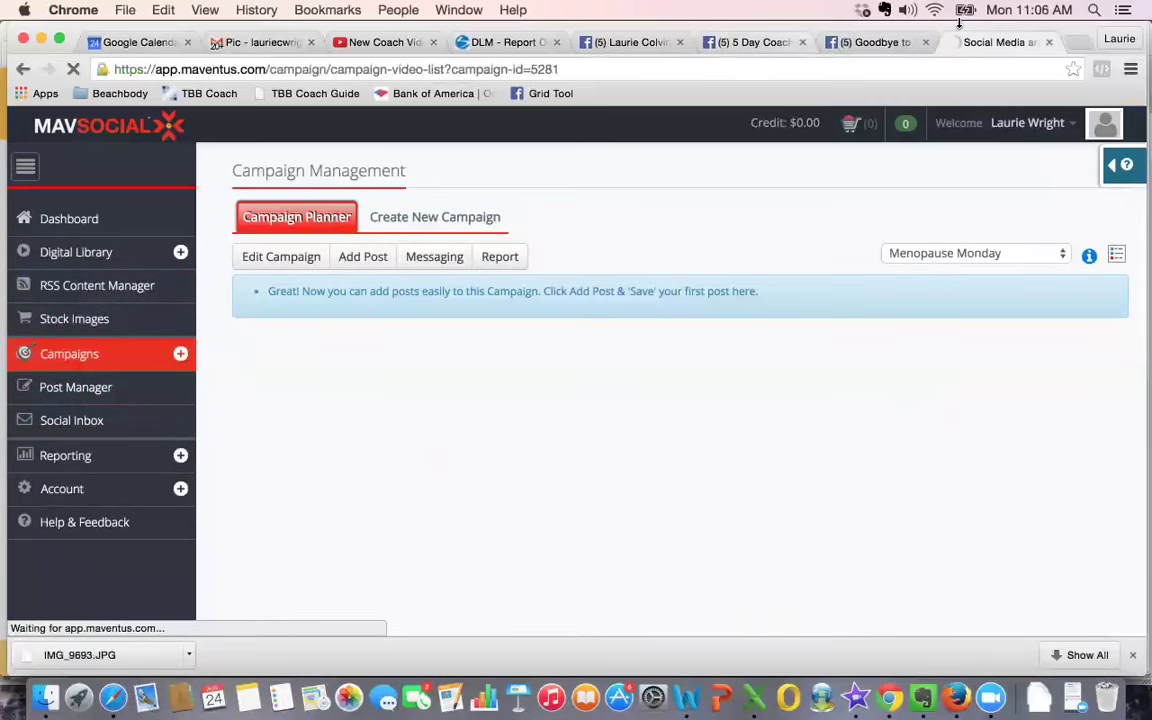
pyautogui.click(933, 10)
pyautogui.click(933, 10)
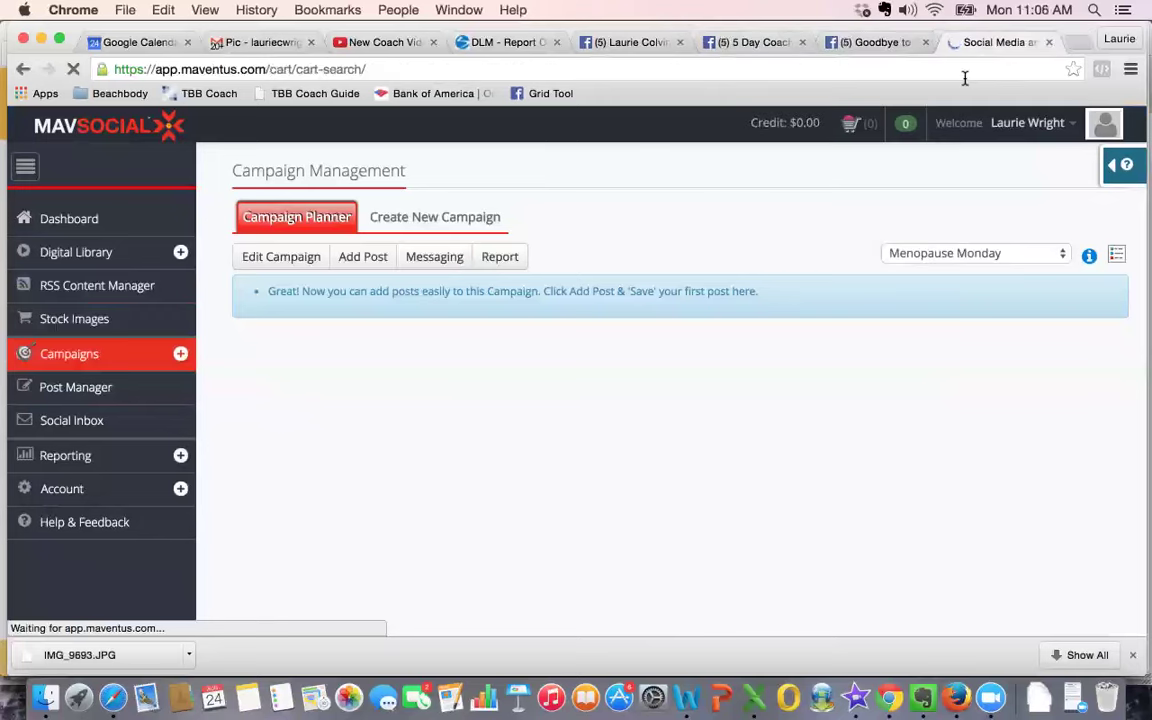
pyautogui.click(88, 389)
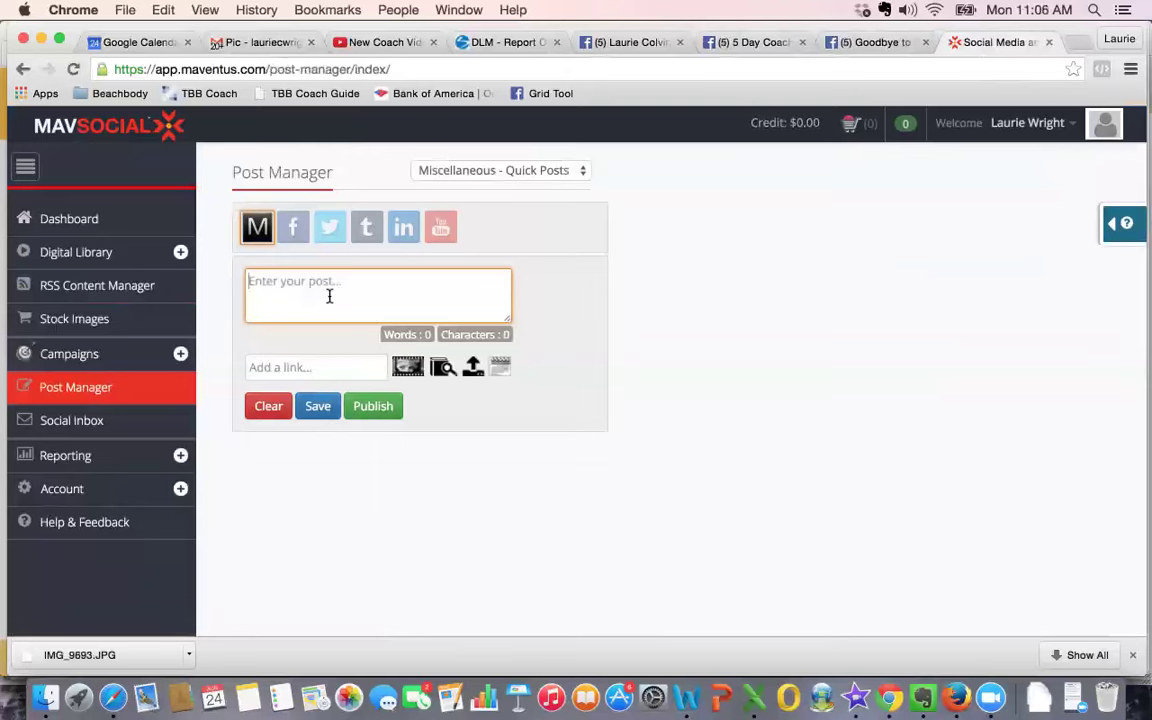
# Step: Switch to Microsoft Word and copy the whole #MenopauseMonday text from Document1
pyautogui.press('super+Tab')
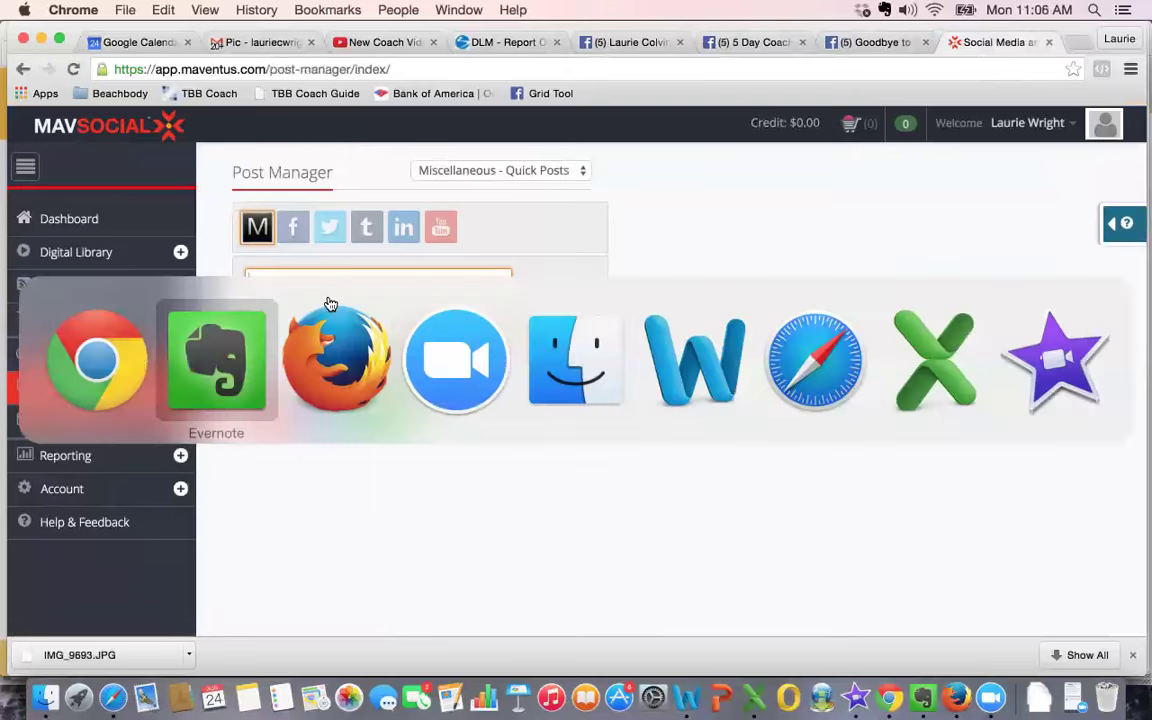
pyautogui.press('super+Tab')
pyautogui.press('super+Tab')
pyautogui.press('super+Tab')
pyautogui.press('super+Tab')
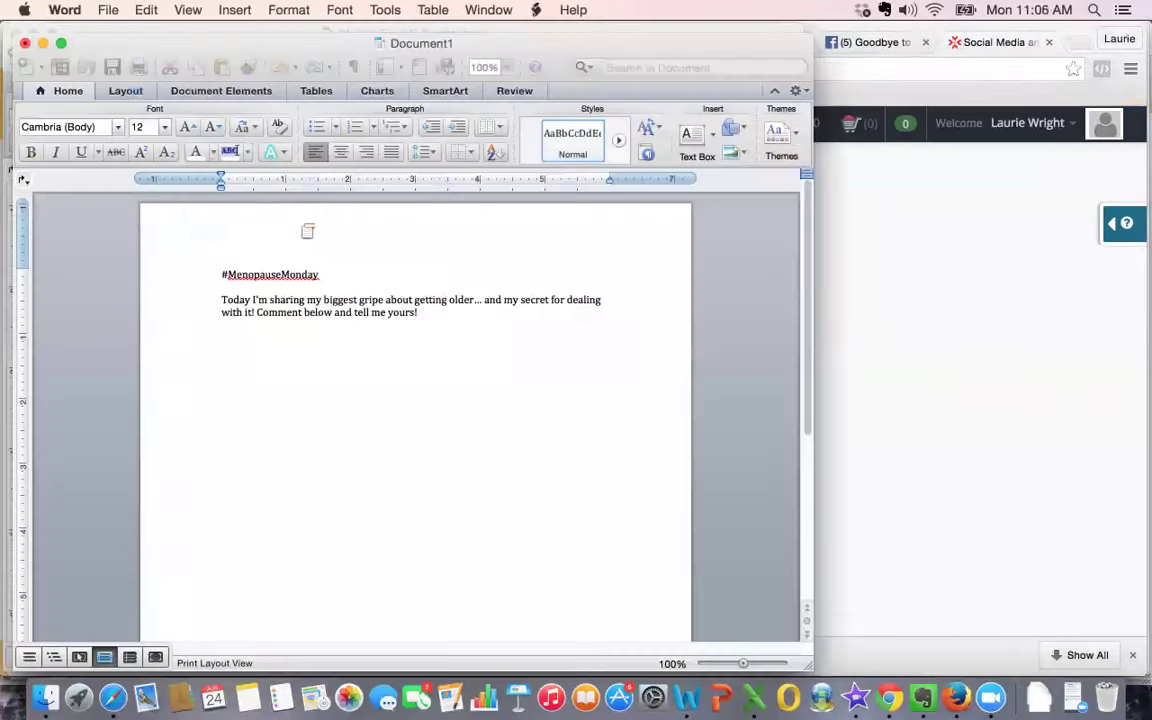
pyautogui.press('super+a')
pyautogui.press('super+c')
# Step: Switch back to MavSocial in Chrome, paste the #MenopauseMonday text as the new post and check it through
pyautogui.press('super+Tab')
pyautogui.click(362, 287)
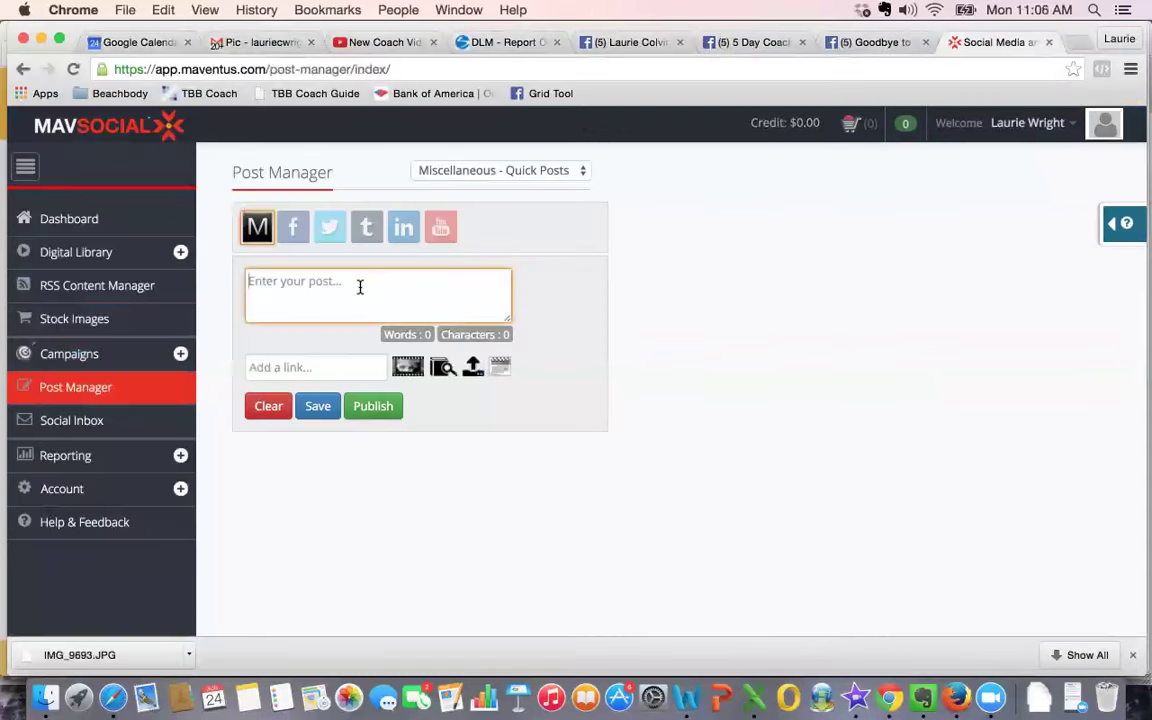
pyautogui.press('super+v')
pyautogui.scroll(3, 352, 290)
pyautogui.scroll(-3, 352, 290)
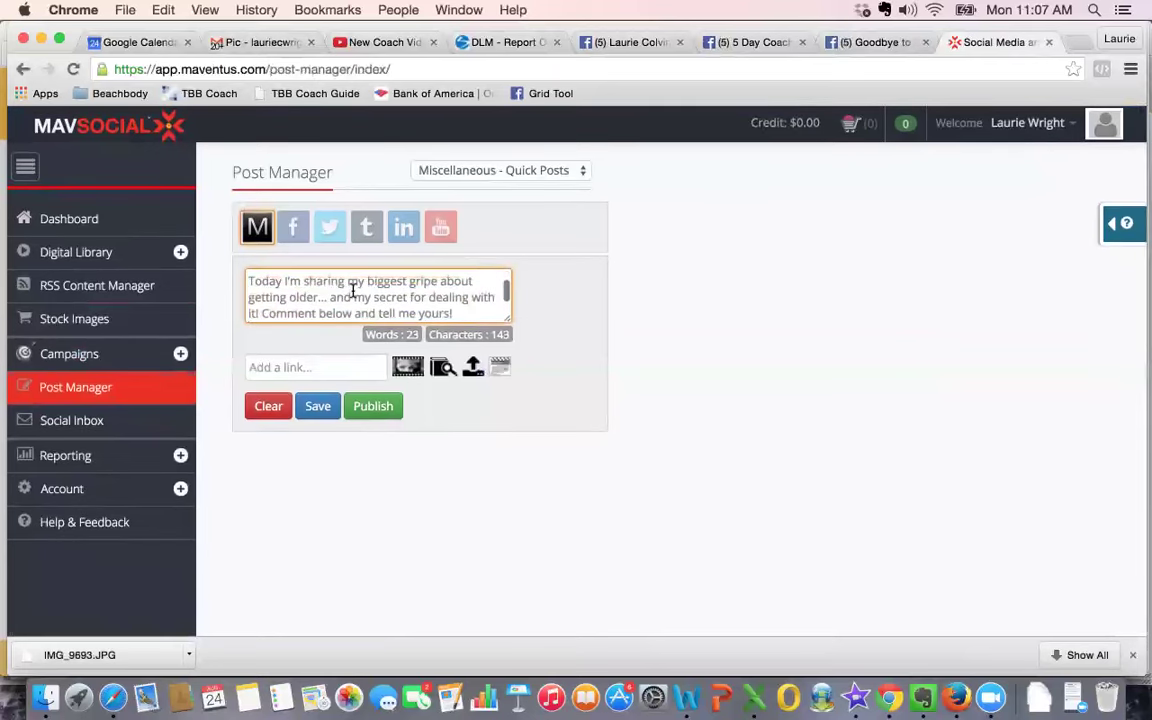
pyautogui.scroll(-2, 352, 290)
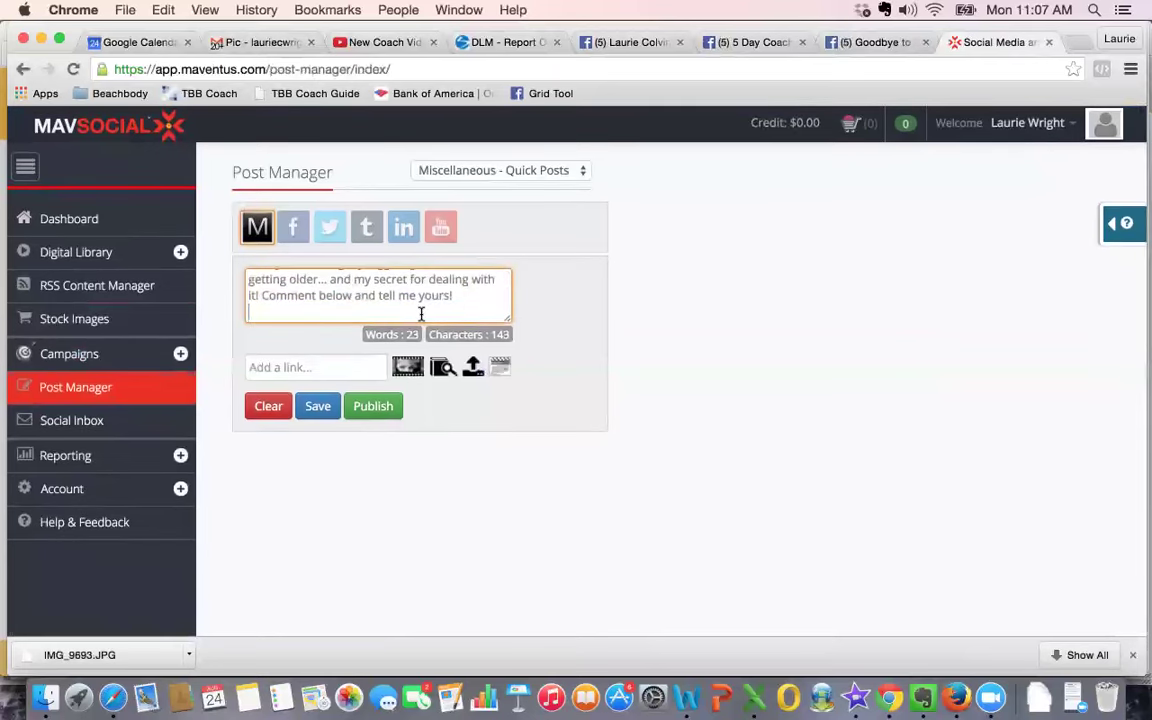
pyautogui.scroll(3, 419, 309)
pyautogui.scroll(-2, 419, 310)
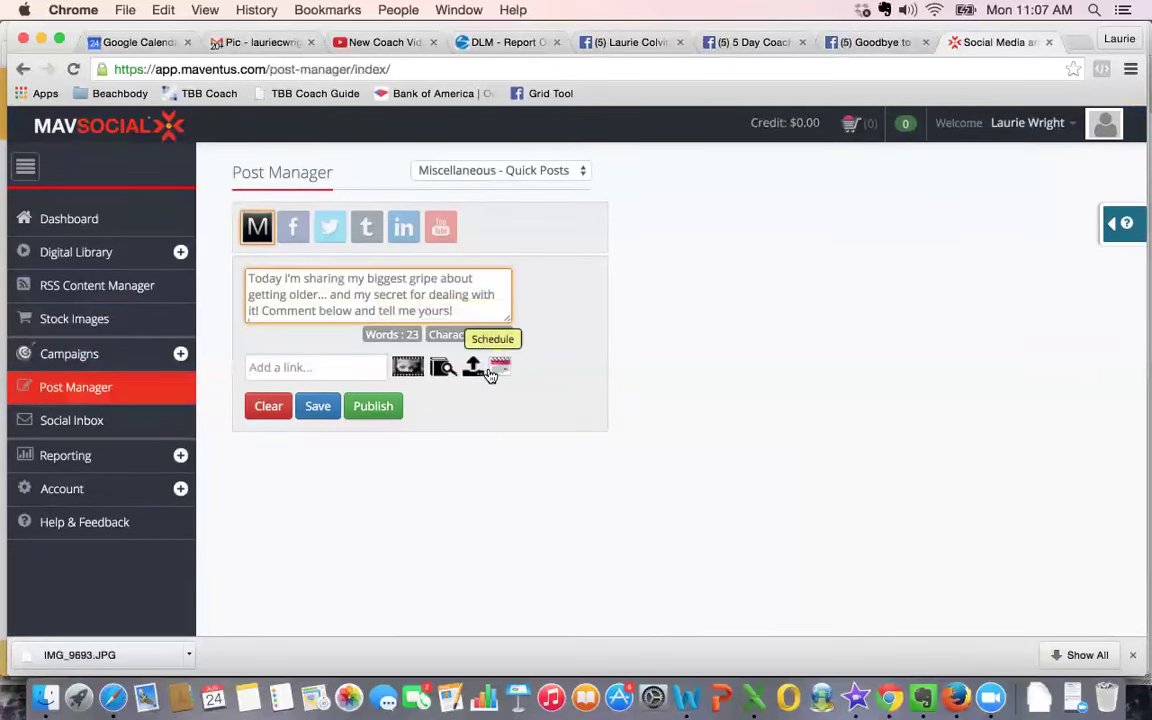
pyautogui.scroll(-3, 452, 311)
pyautogui.scroll(-1, 452, 311)
# Step: Switch to Firefox and open the WordPress edit page of the post "Want to Know My Biggest Gripe with Aging?"
pyautogui.press('super+Tab')
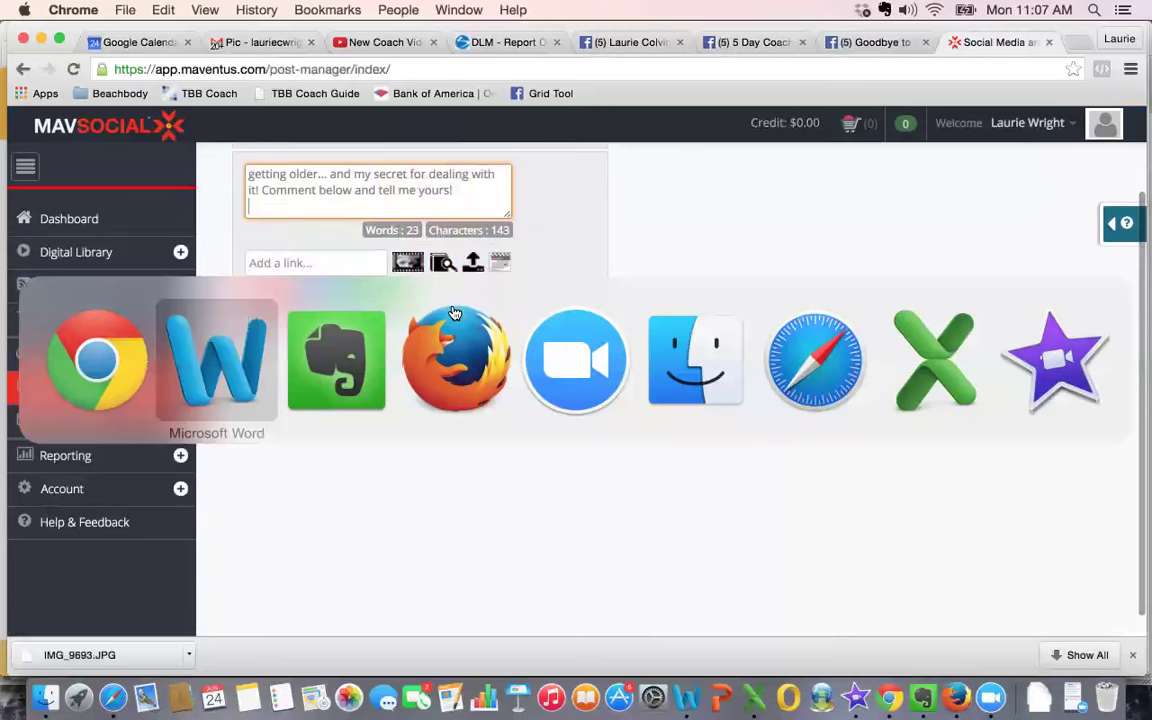
pyautogui.click(454, 314)
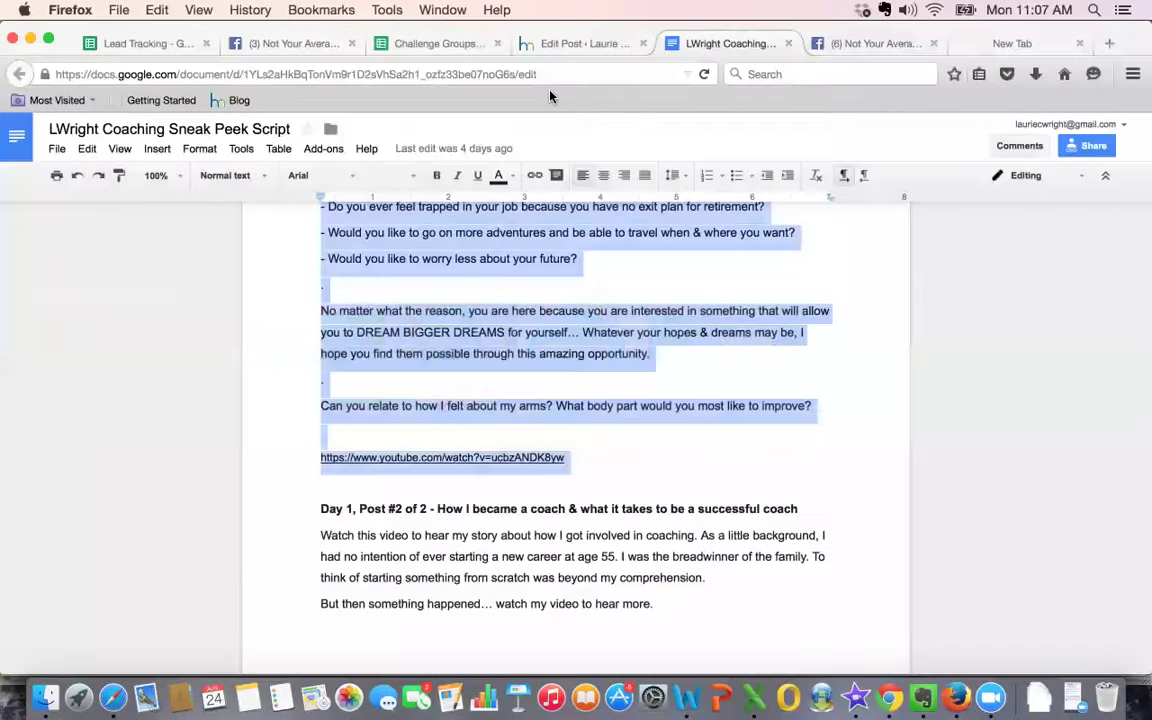
pyautogui.click(549, 45)
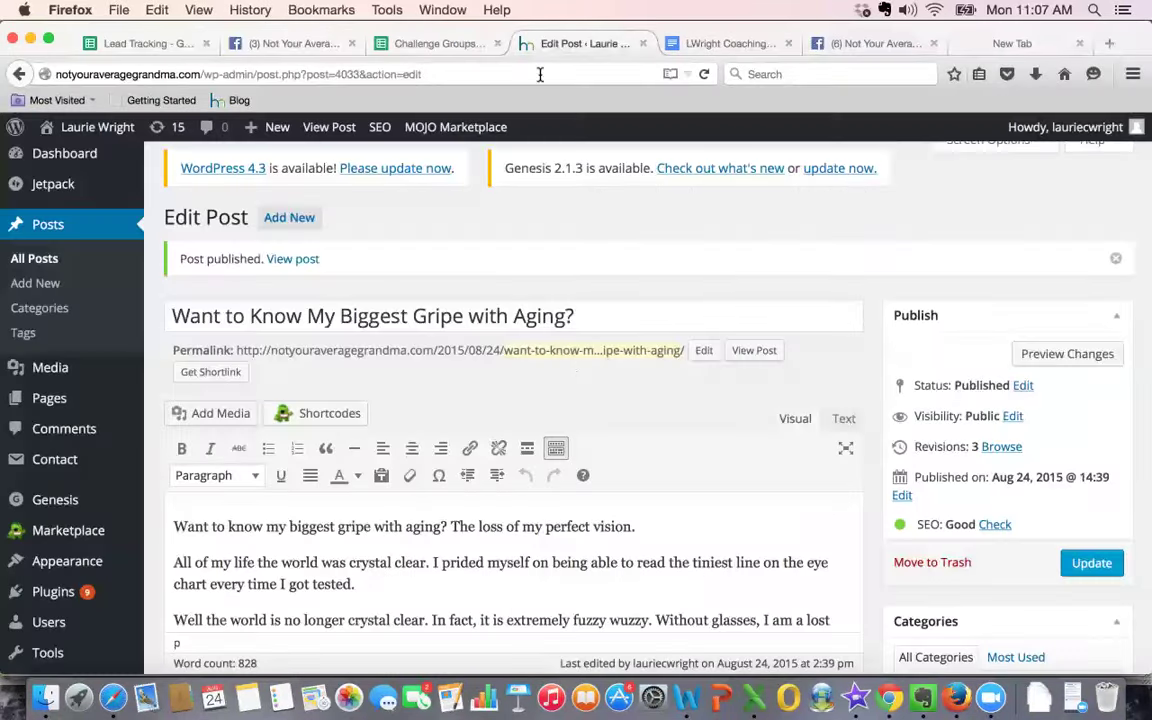
pyautogui.click(699, 352)
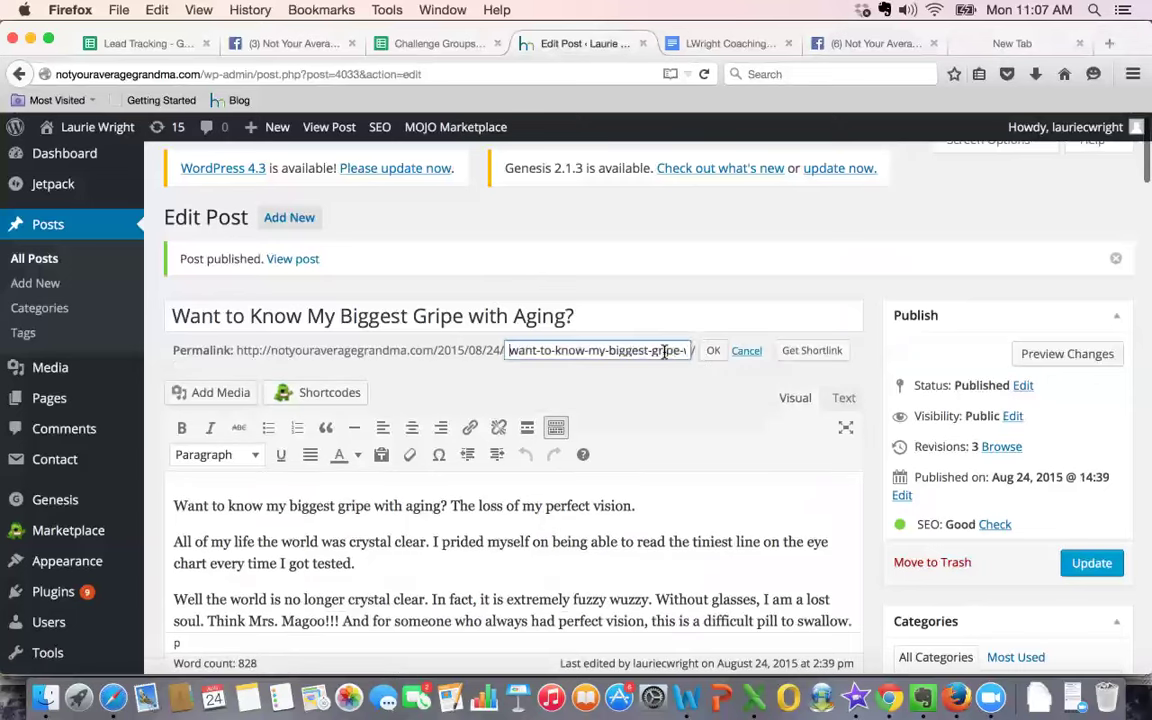
pyautogui.click(800, 355)
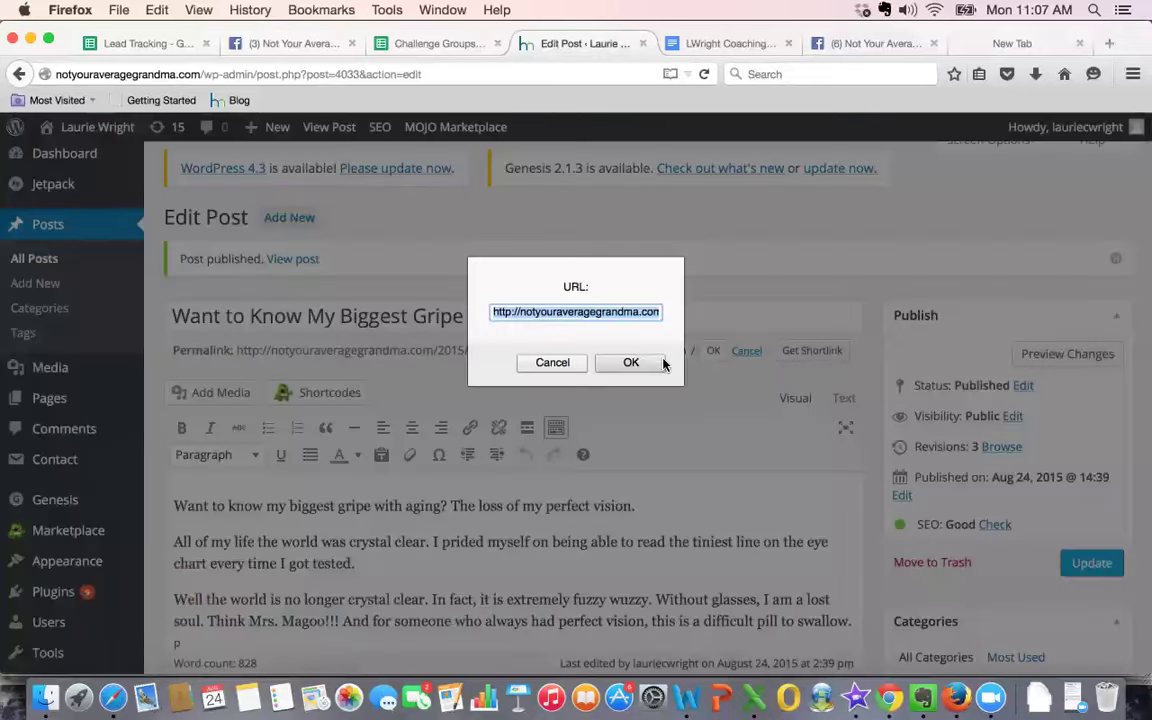
pyautogui.click(552, 364)
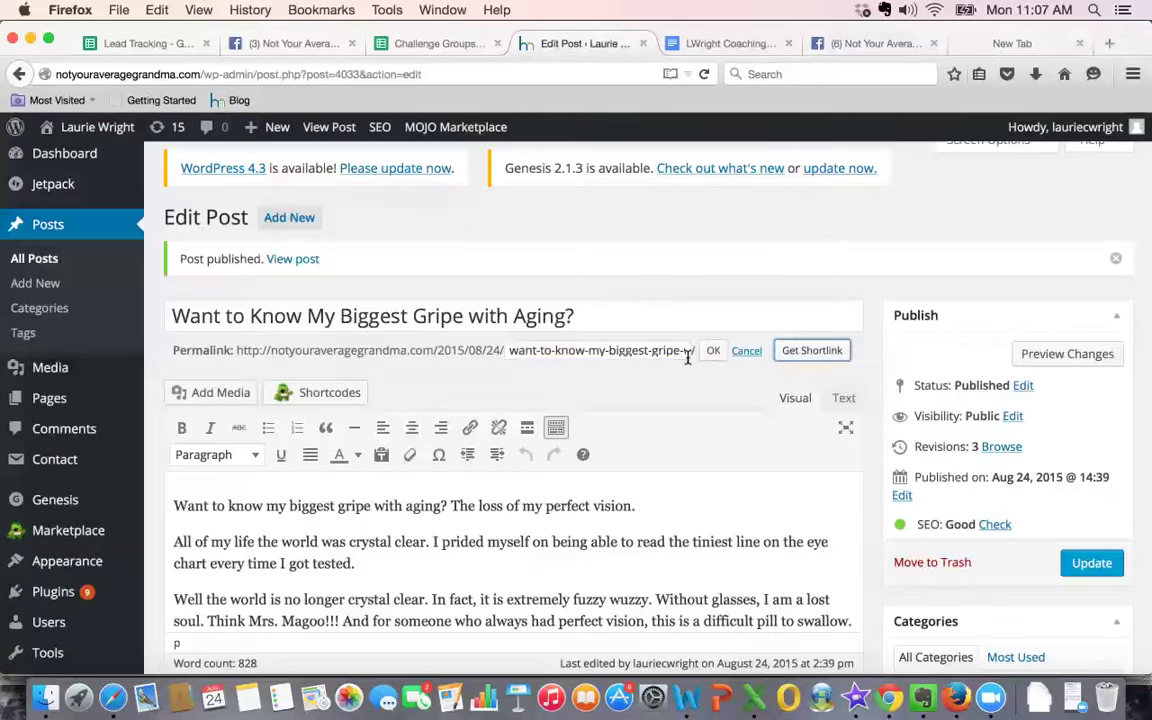
pyautogui.click(685, 353)
pyautogui.press('Right')
pyautogui.press('Right')
pyautogui.press('Right')
pyautogui.press('Right')
pyautogui.press('Right')
pyautogui.press('Right')
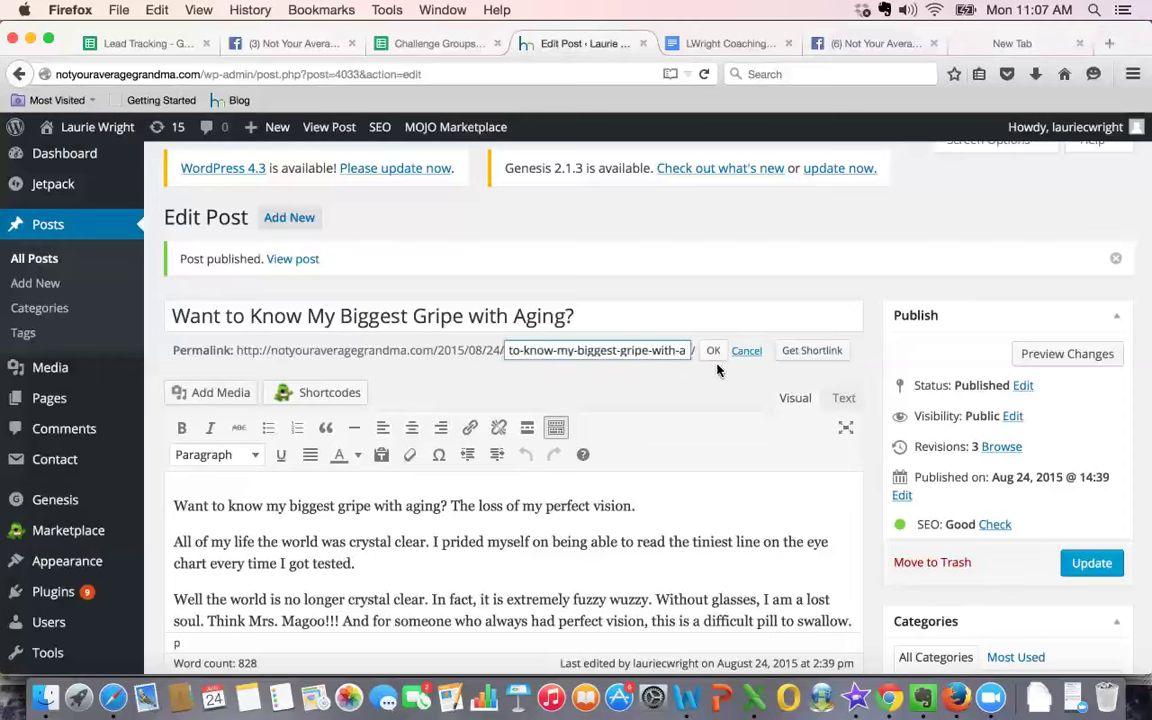
pyautogui.click(746, 351)
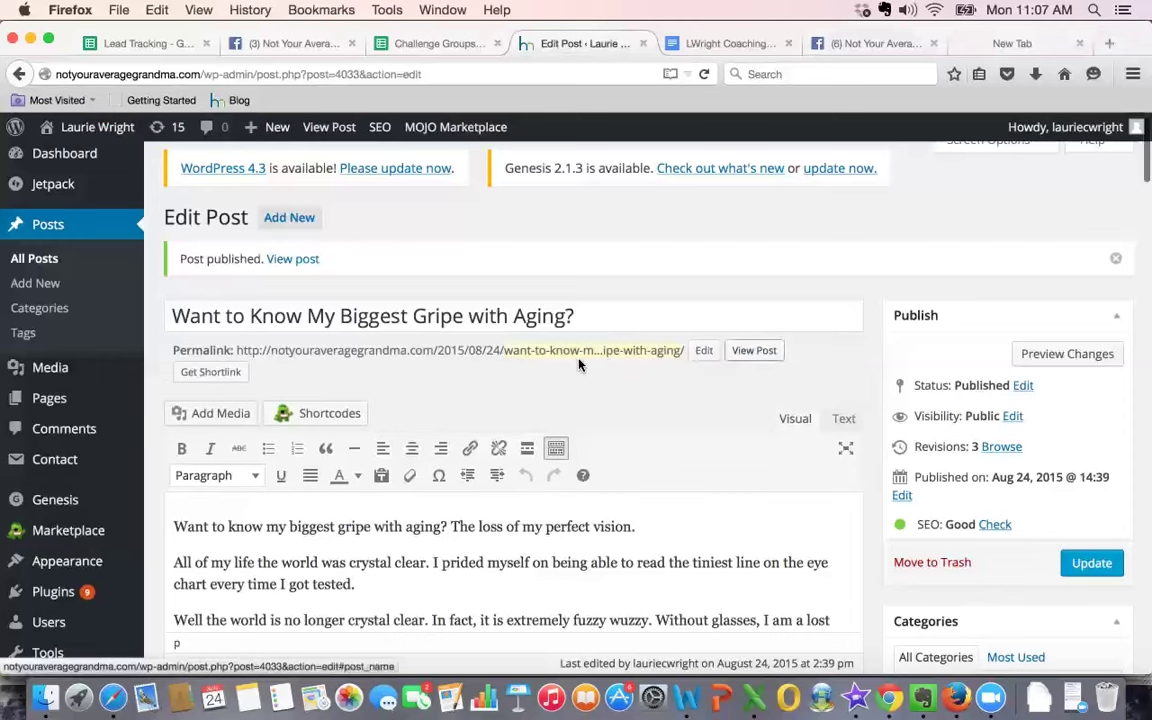
# Step: Try to copy the permalink of the blog post "Want to Know My Biggest Gripe with Aging?"
pyautogui.click(447, 352)
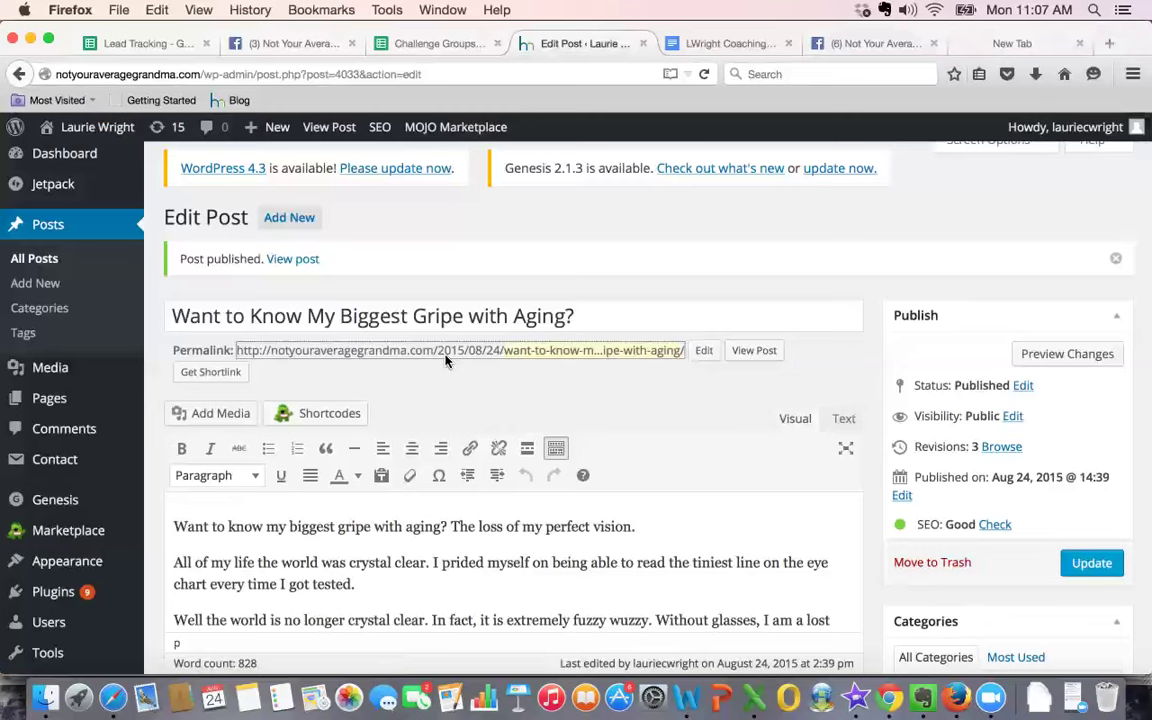
pyautogui.rightClick(447, 362)
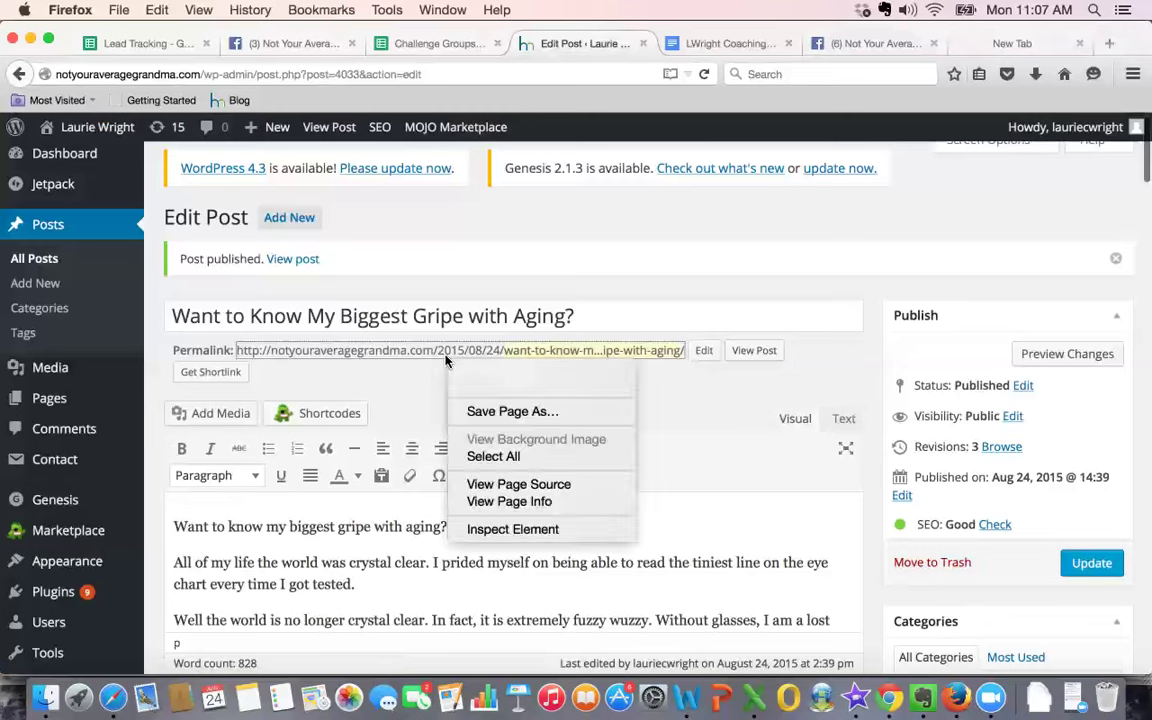
pyautogui.click(632, 354)
pyautogui.click(679, 355)
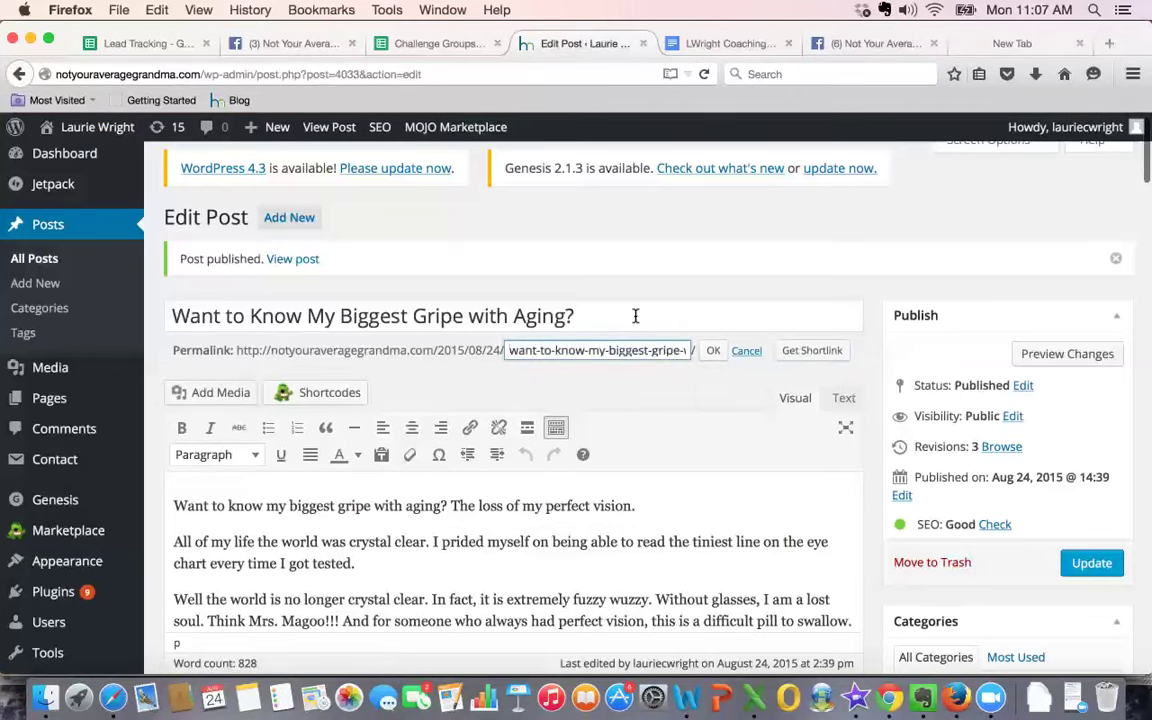
# Step: Switch back to MavSocial in Chrome and add the line "link to blog post" below the #MenopauseMonday text
pyautogui.press('super+Tab')
pyautogui.click(360, 212)
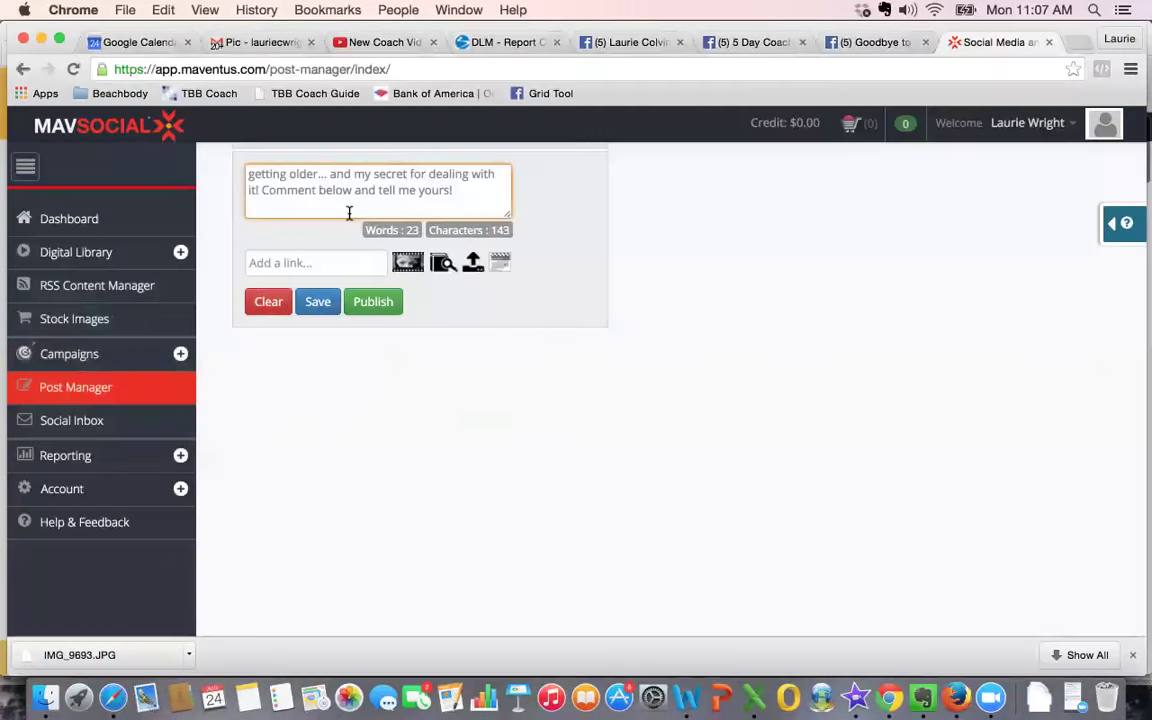
pyautogui.press('Return')
pyautogui.write('link to blog')
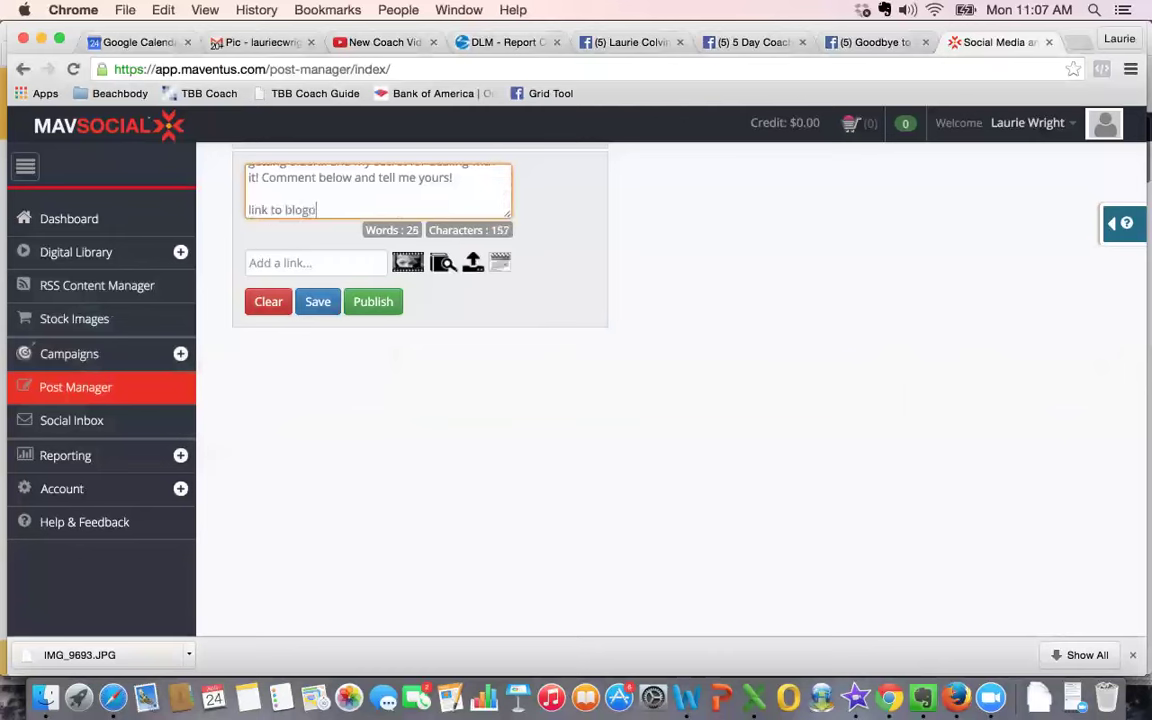
pyautogui.write(' post')
# Step: Upload the image "8-24-15 Blog Post.JPG" from the Downloads folder to the post
pyautogui.scroll(2, 522, 327)
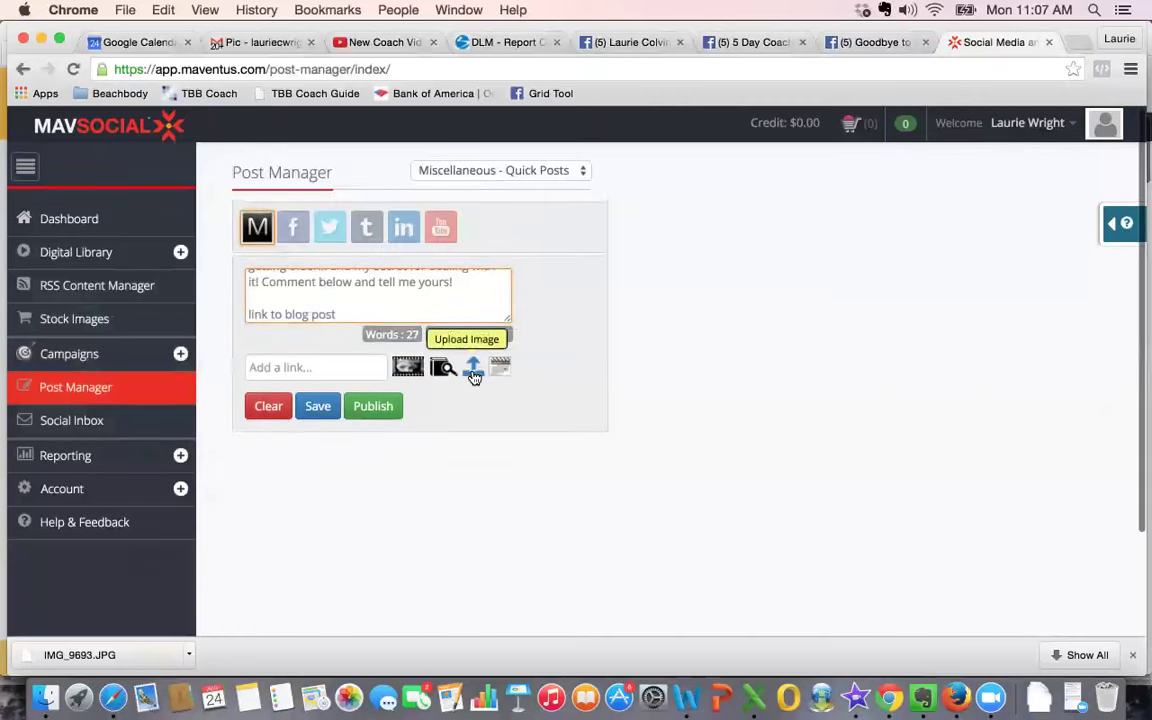
pyautogui.click(473, 372)
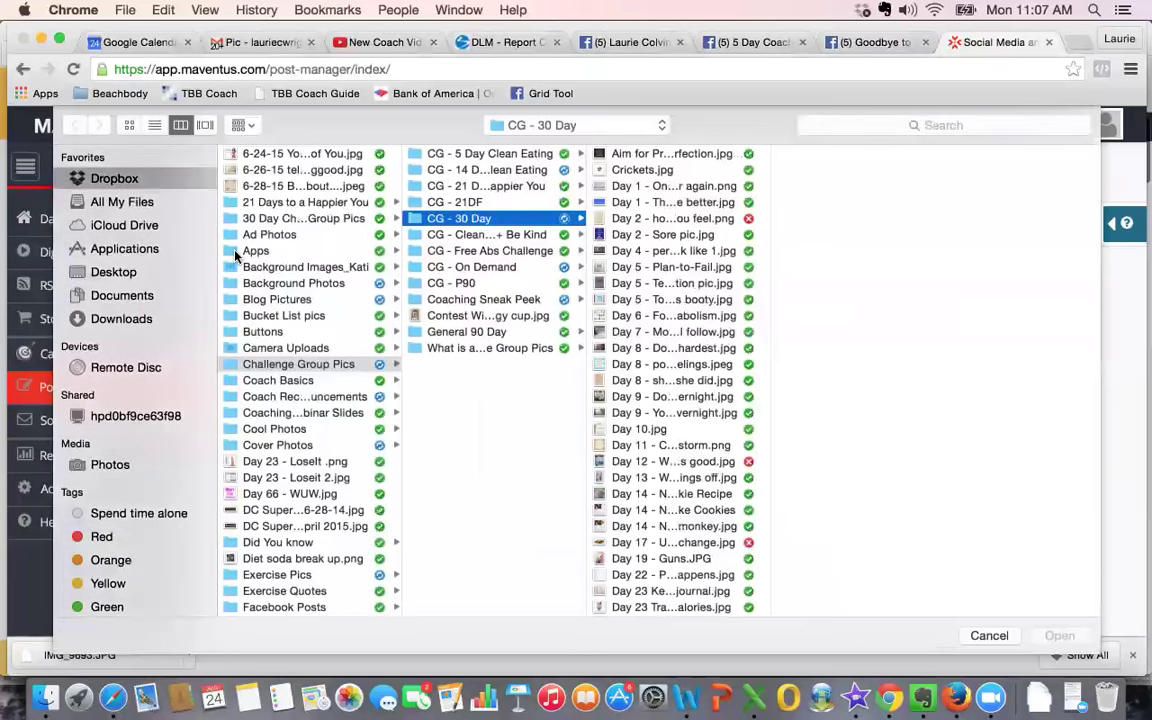
pyautogui.click(118, 319)
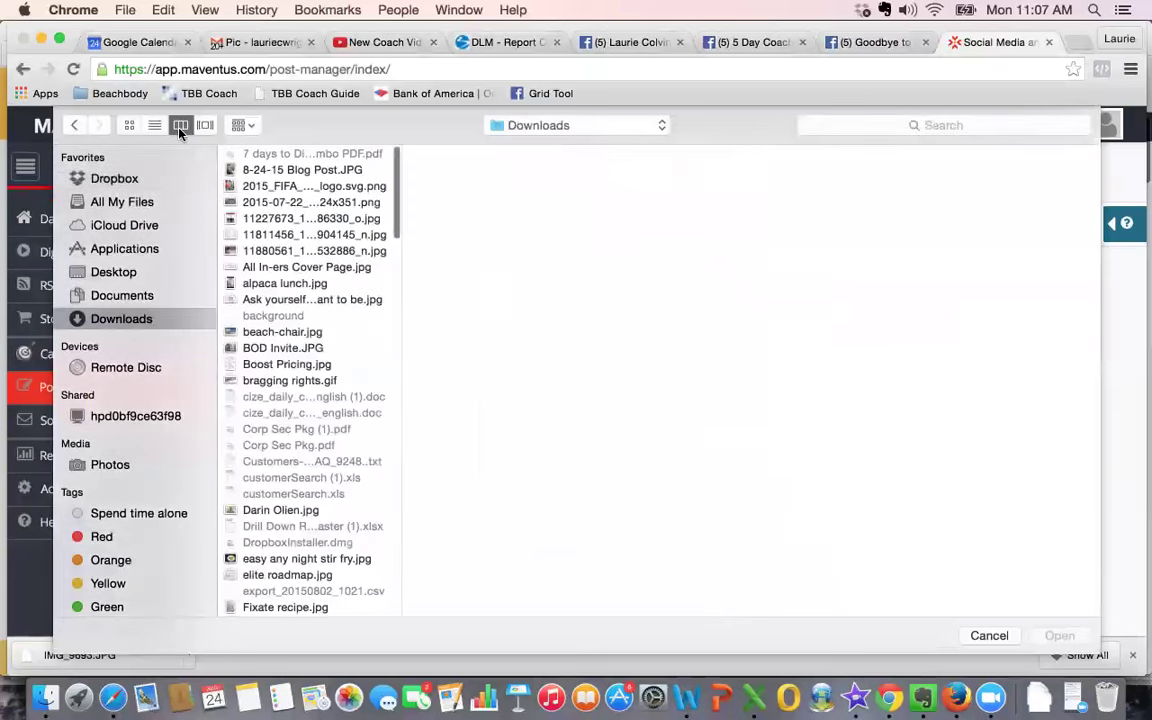
pyautogui.click(204, 125)
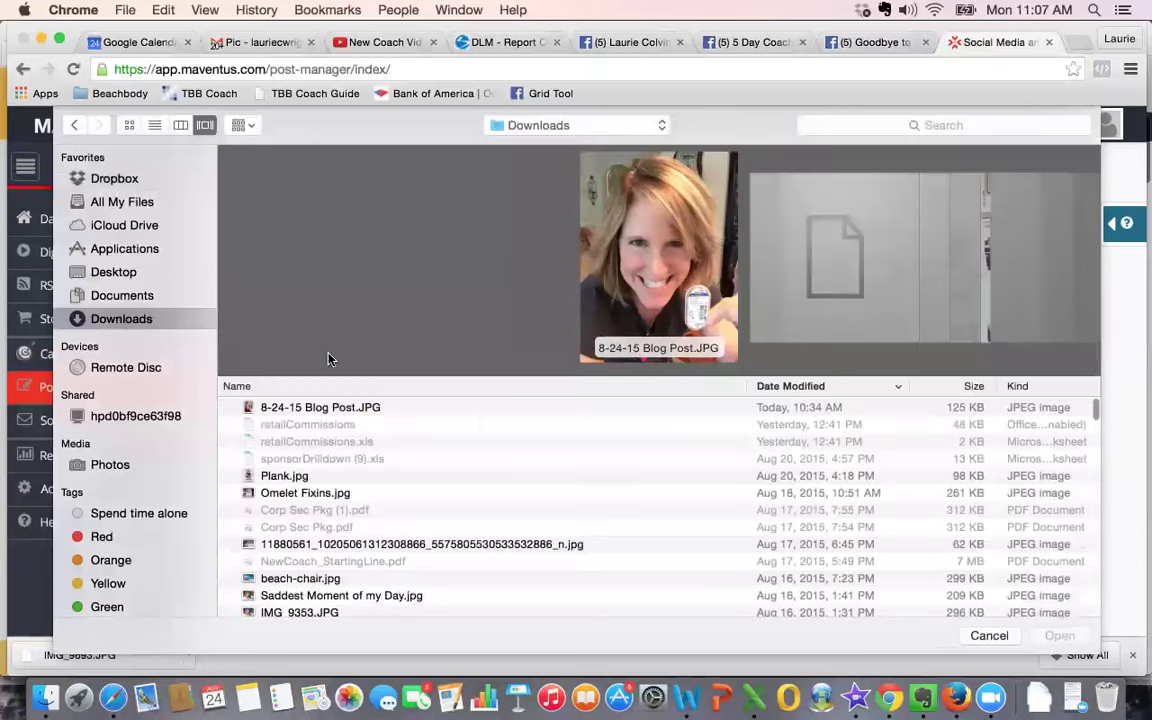
pyautogui.press('Down')
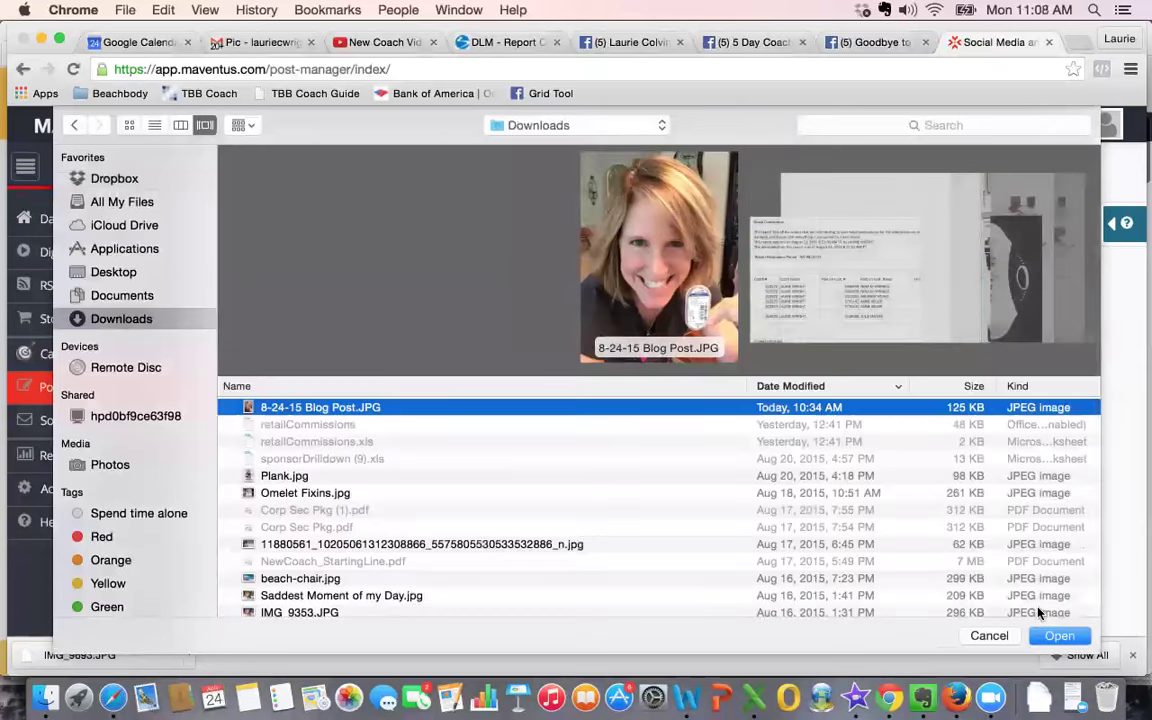
pyautogui.click(1036, 640)
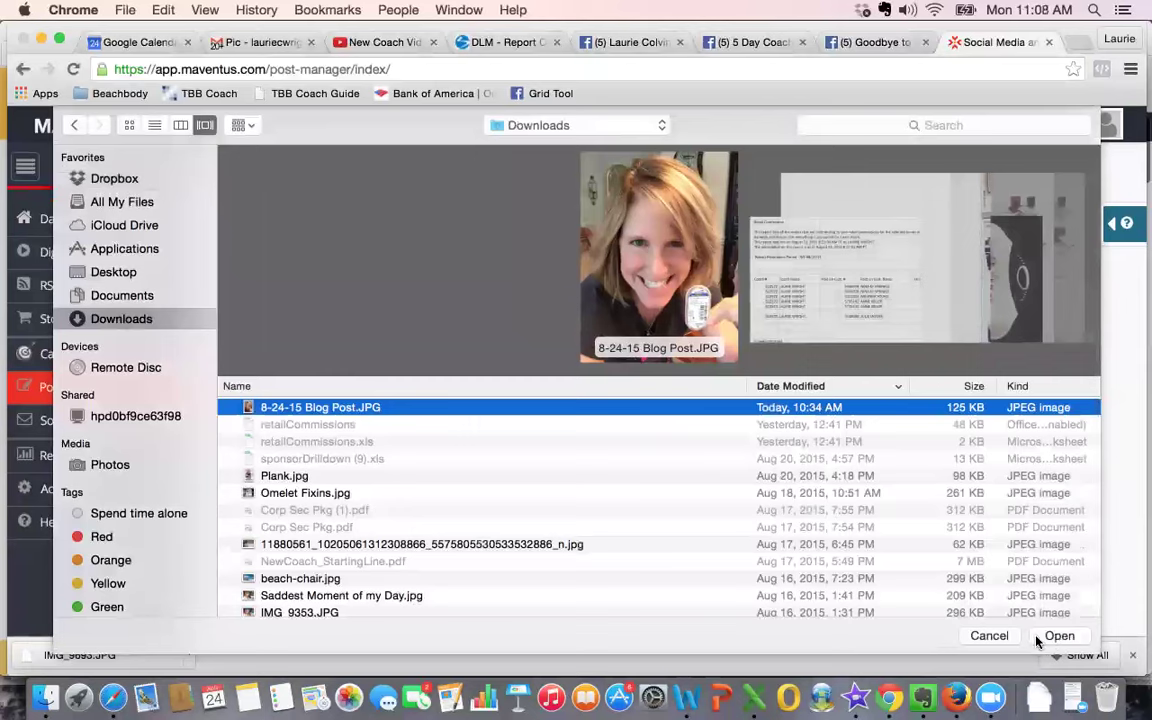
pyautogui.click(1068, 641)
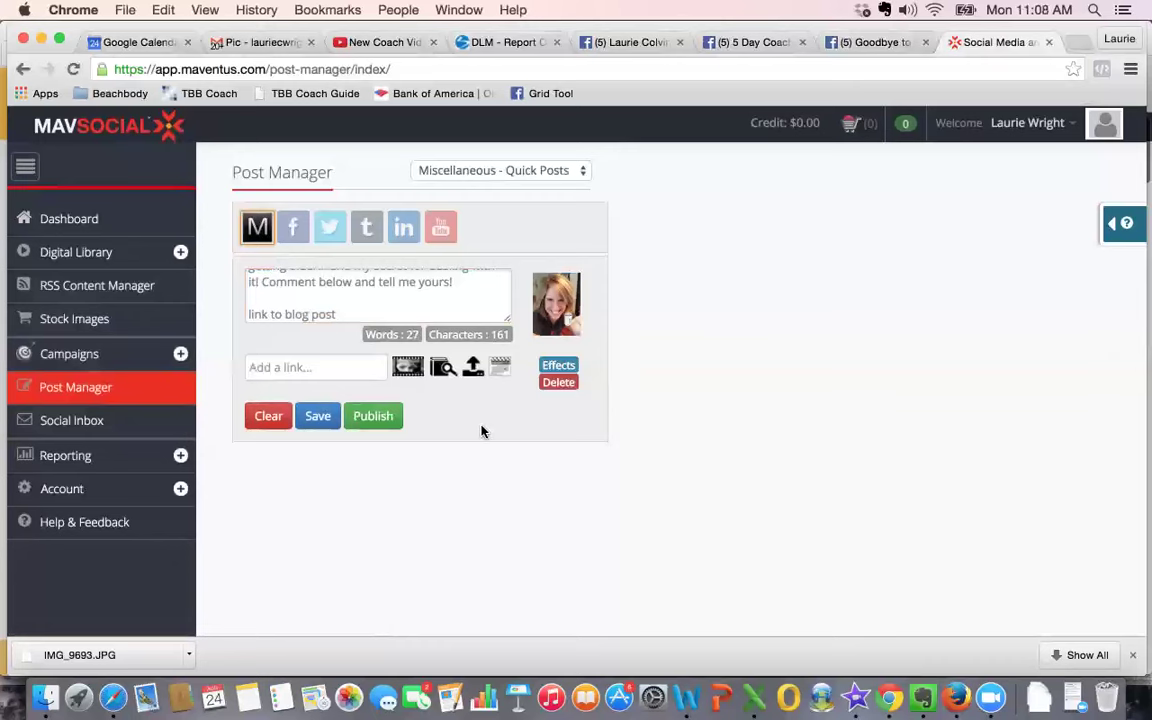
# Step: Schedule the post for August 24, 2015 at 11:45 AM Eastern time and dismiss the alert
pyautogui.click(500, 366)
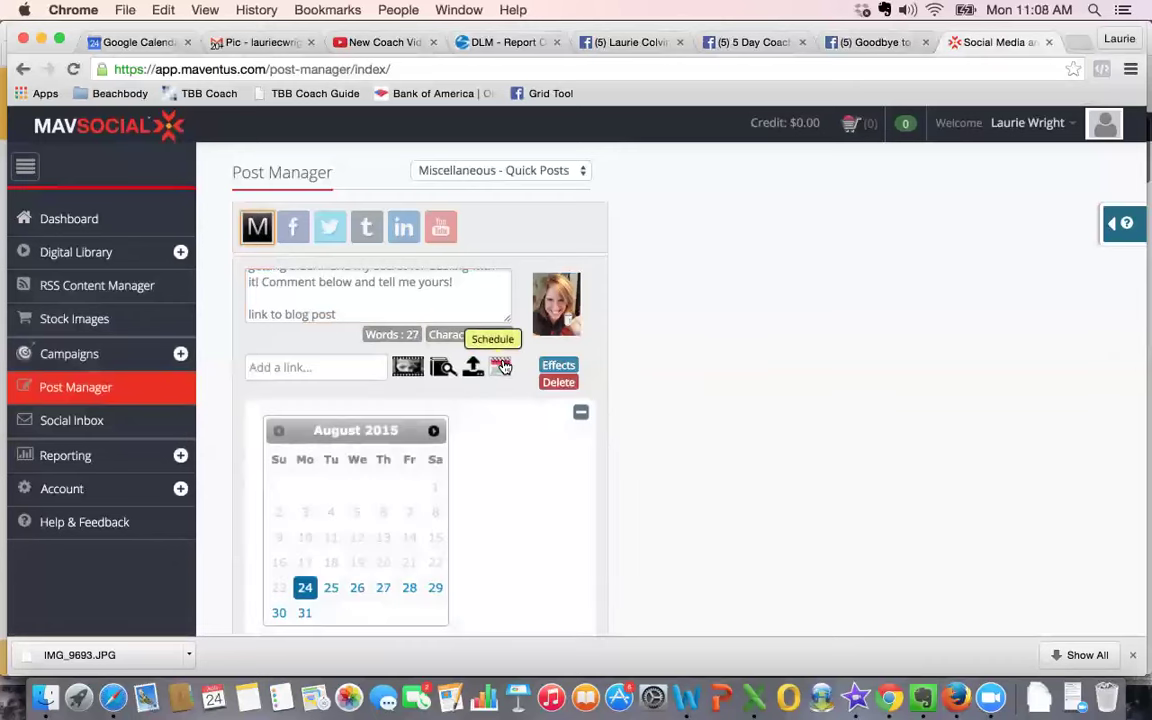
pyautogui.scroll(-3, 445, 411)
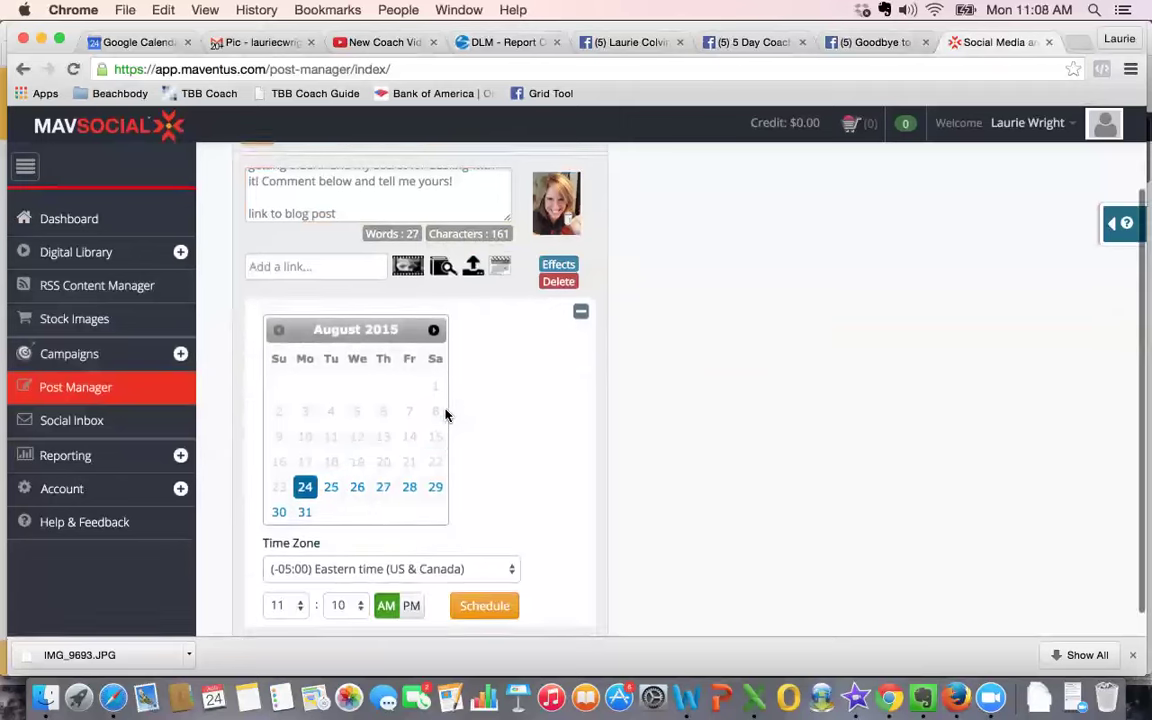
pyautogui.click(360, 580)
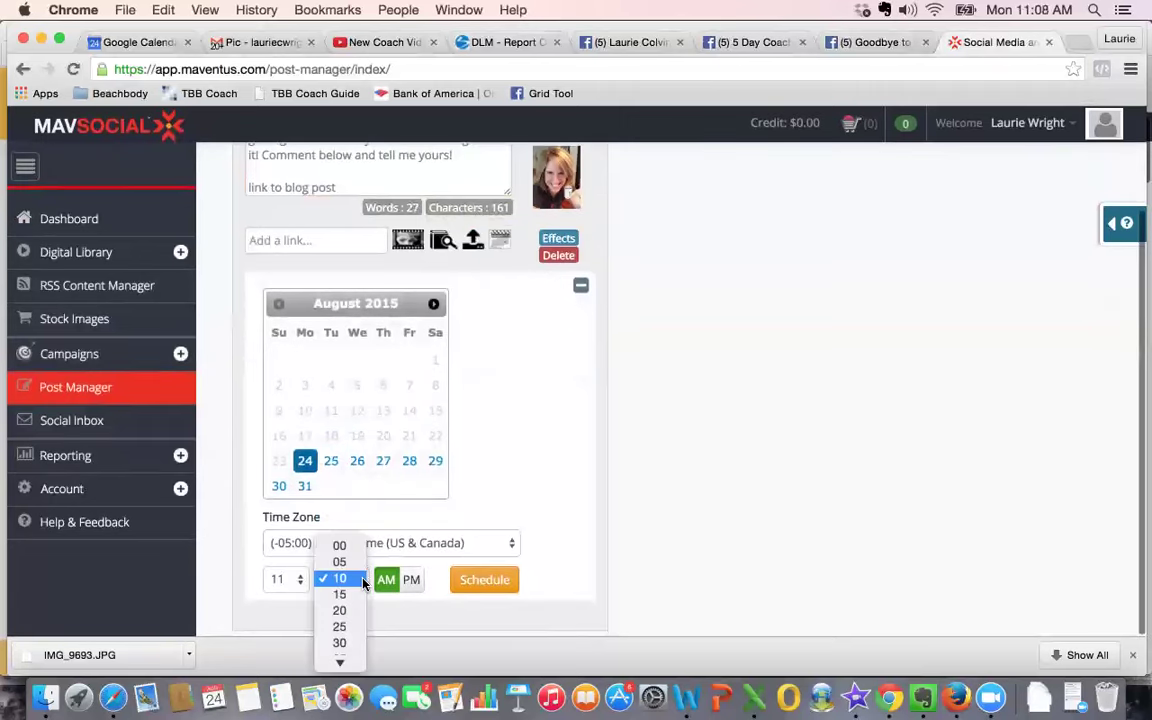
pyautogui.scroll(-3, 342, 630)
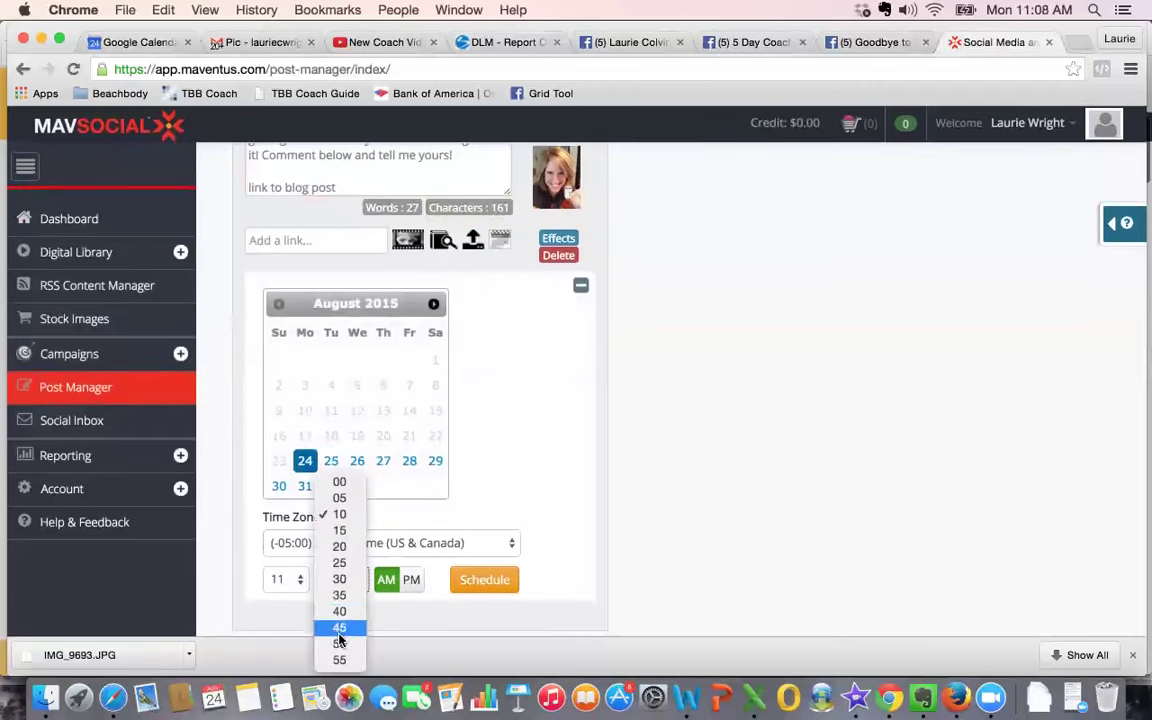
pyautogui.click(340, 628)
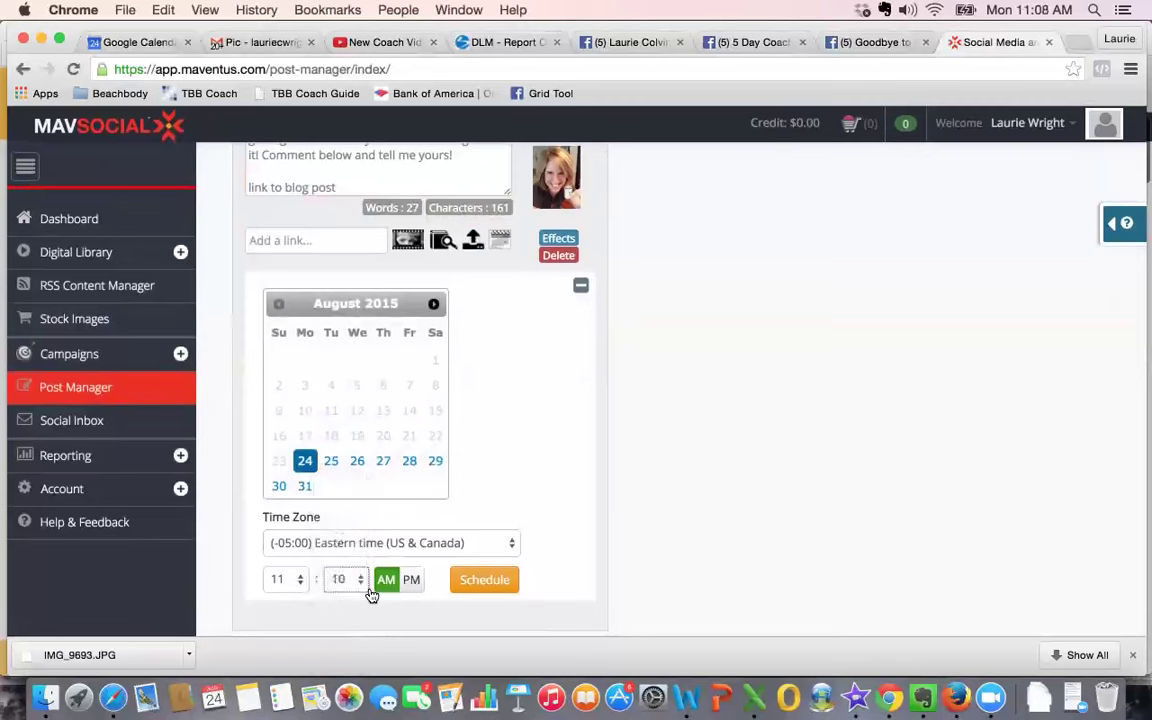
pyautogui.click(480, 580)
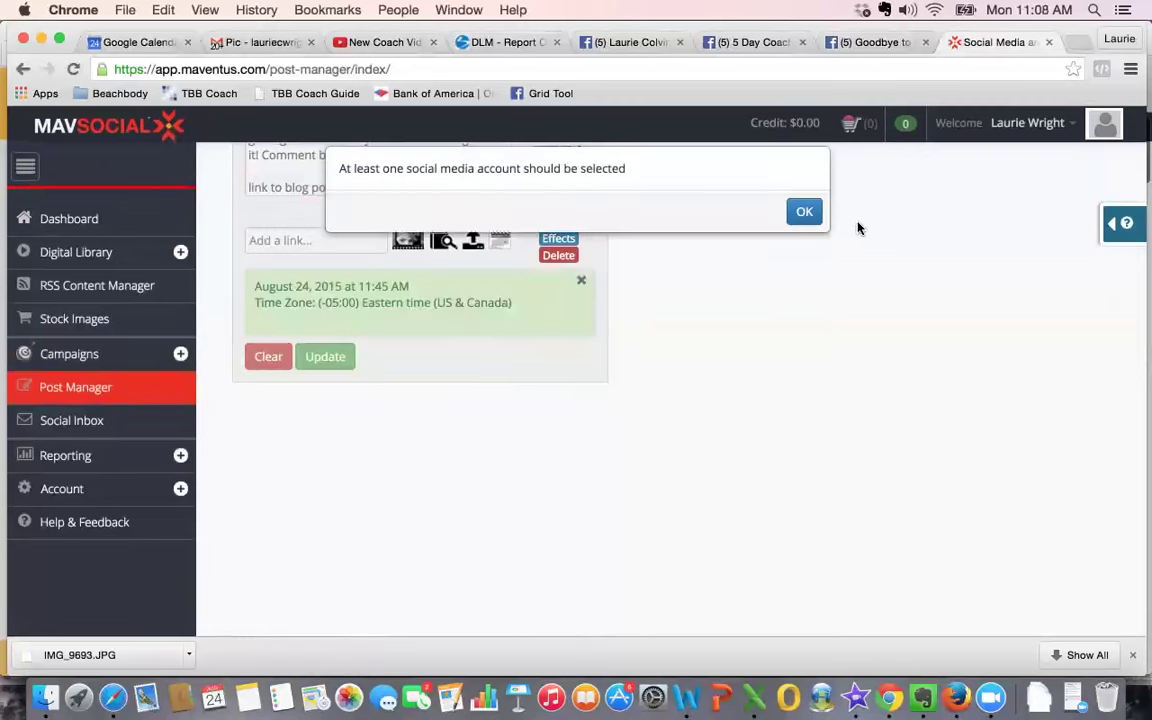
pyautogui.click(805, 212)
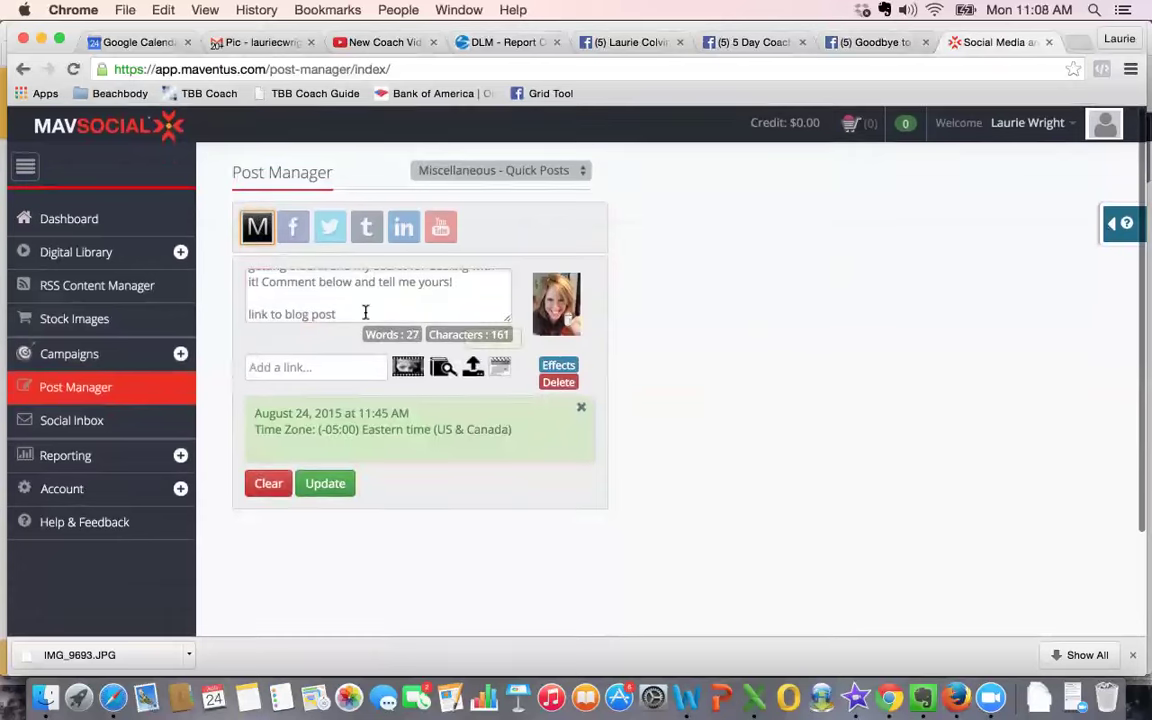
# Step: Select the main personal Facebook page and Not Your Average Grandma as the networks for the scheduled post
pyautogui.moveTo(293, 230)
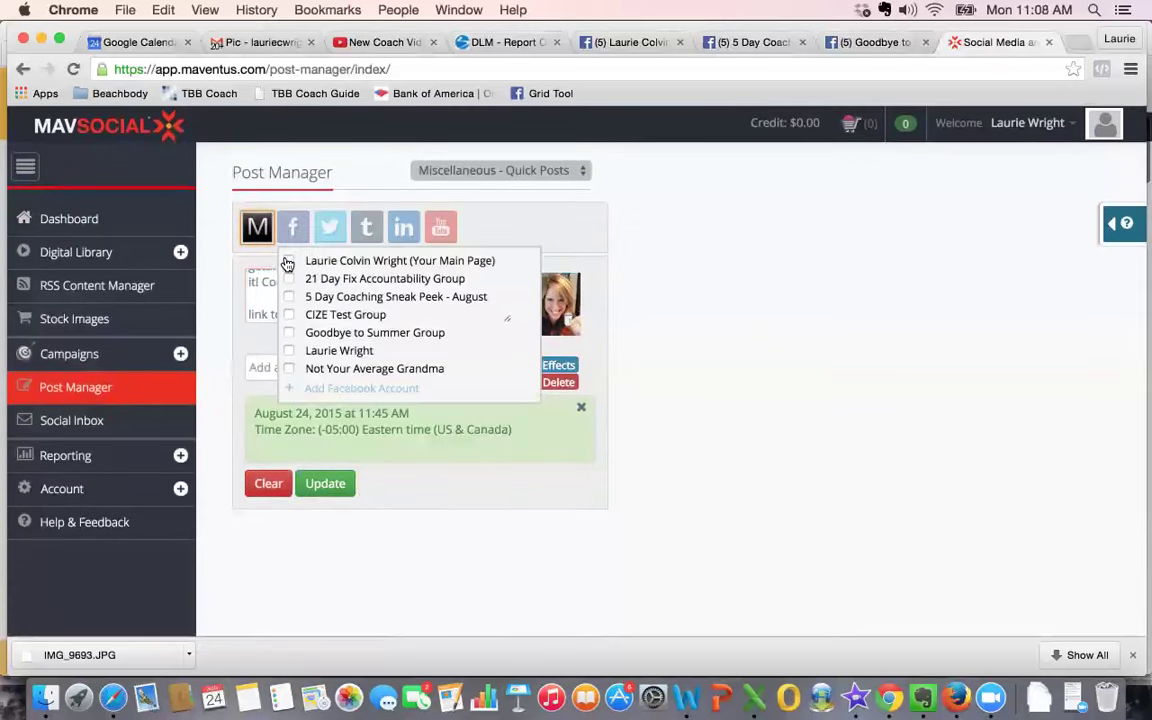
pyautogui.click(289, 262)
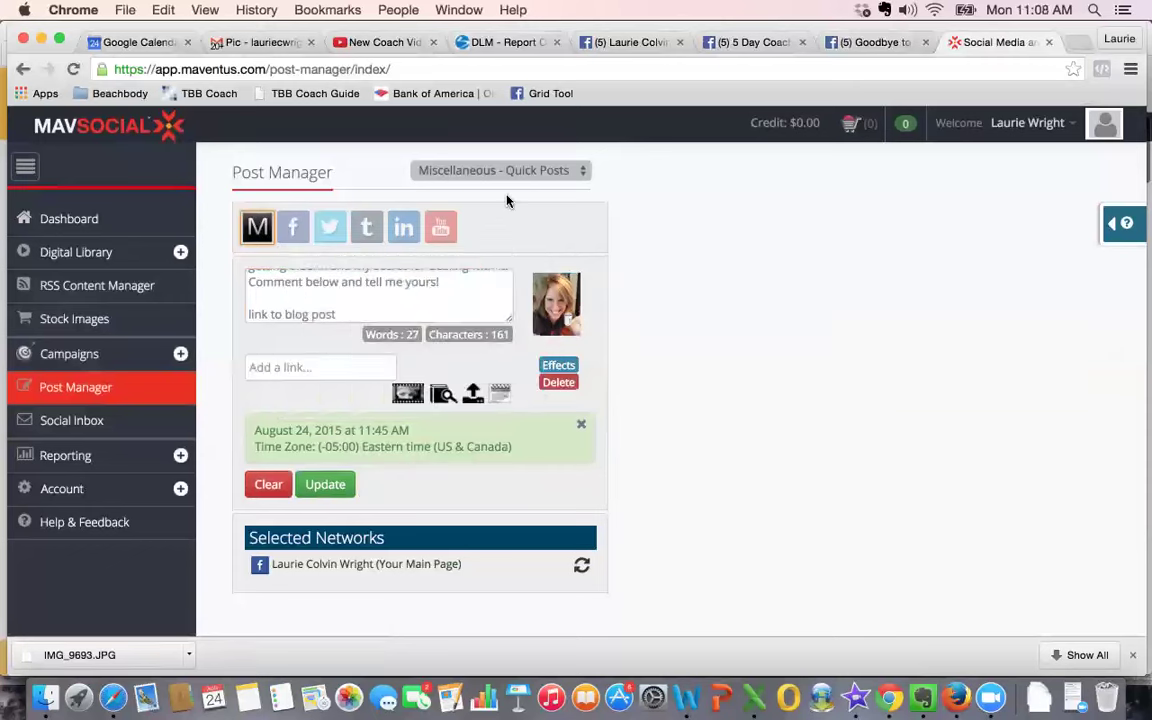
pyautogui.moveTo(294, 227)
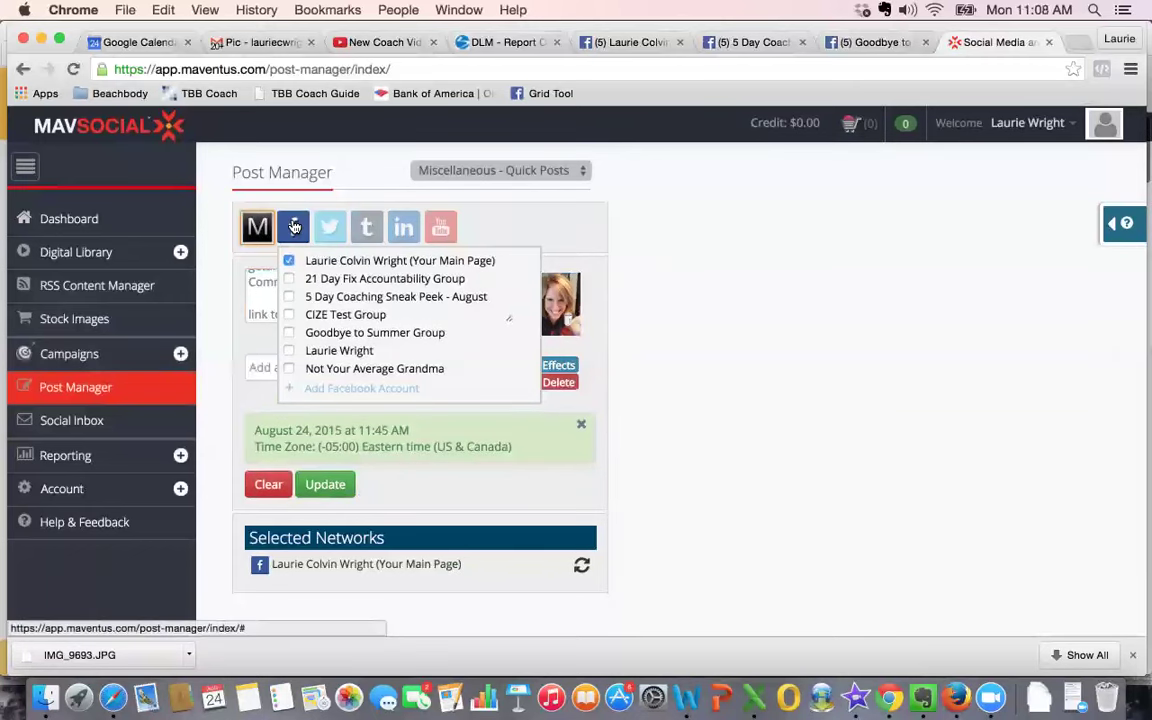
pyautogui.click(289, 368)
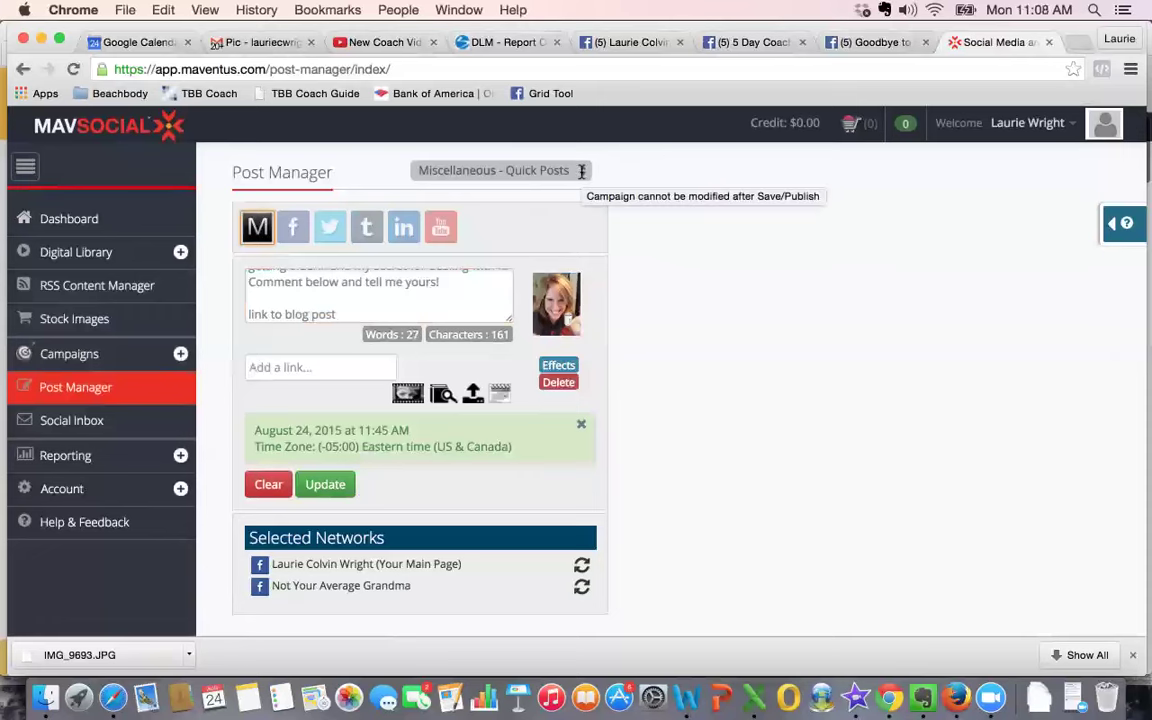
# Step: Review the scheduled time and selected networks, and update the post
pyautogui.scroll(-2, 669, 417)
pyautogui.scroll(2, 681, 424)
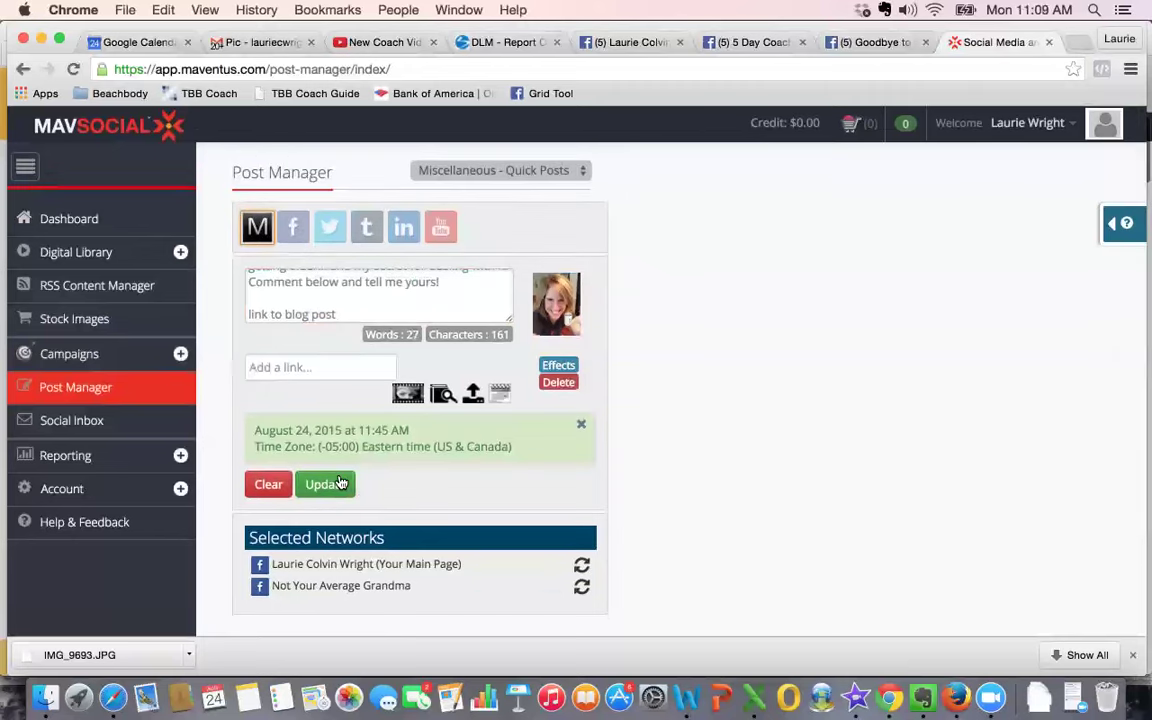
pyautogui.scroll(-1, 444, 489)
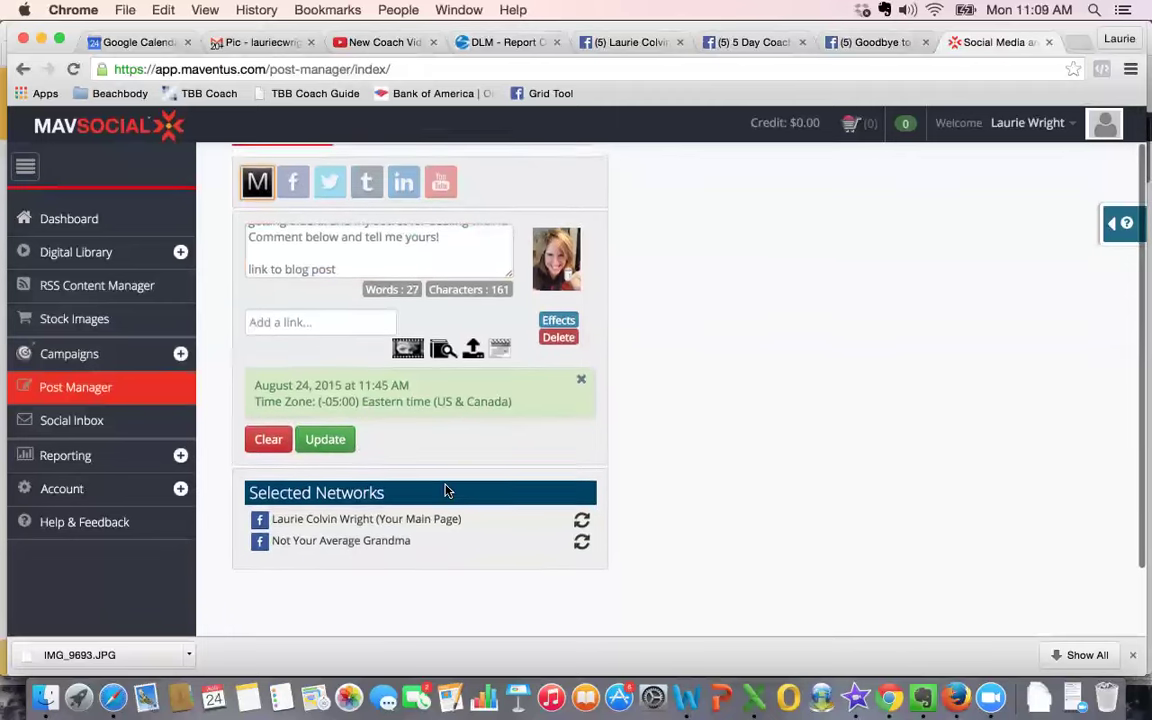
pyautogui.scroll(1, 445, 489)
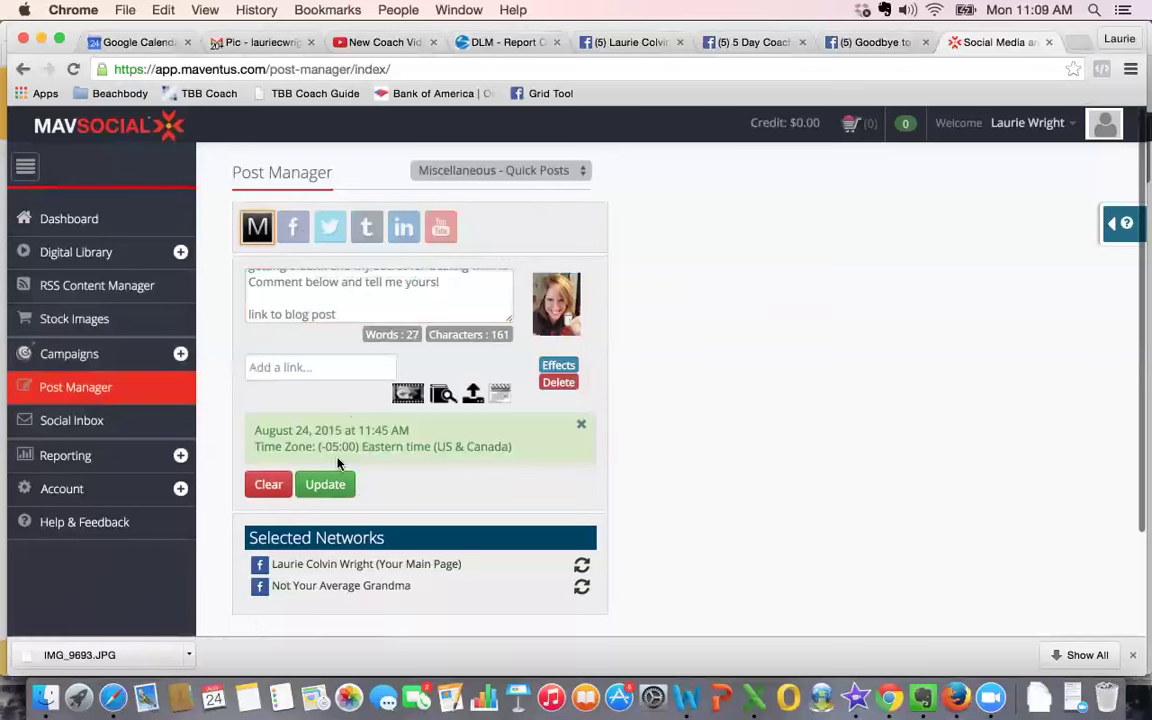
pyautogui.click(326, 485)
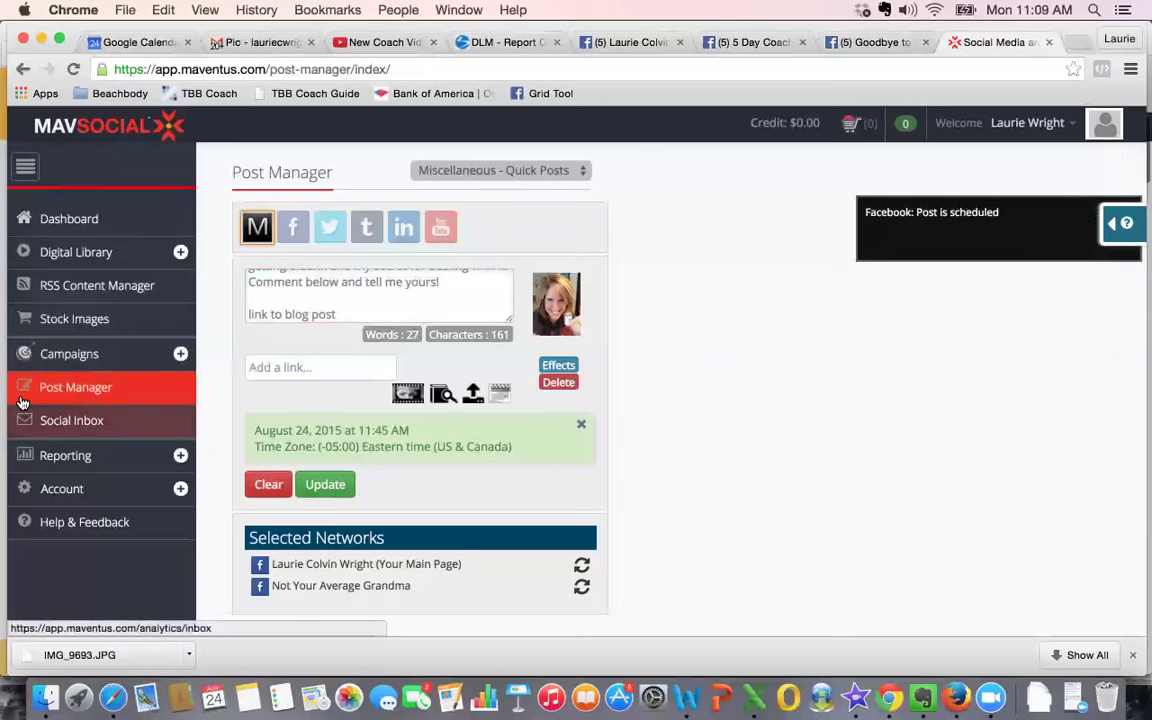
# Step: Start a blank post in the Menopause Monday campaign and paste the #MenopauseMonday text into it
pyautogui.click(67, 387)
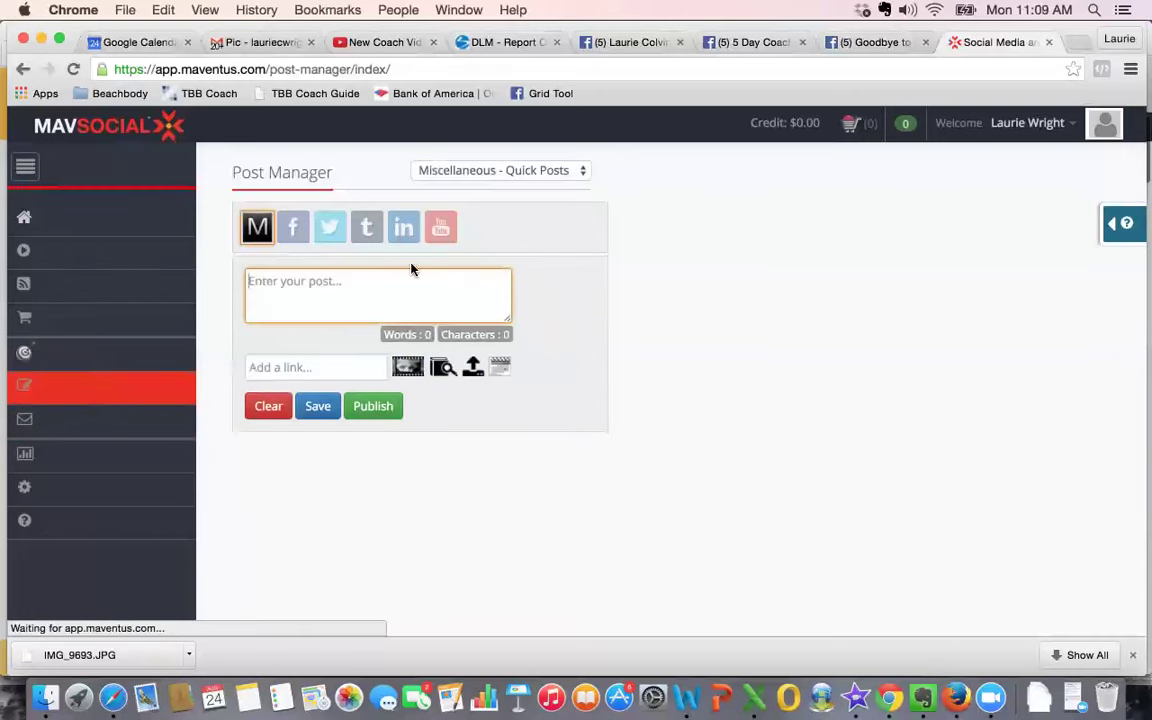
pyautogui.click(580, 172)
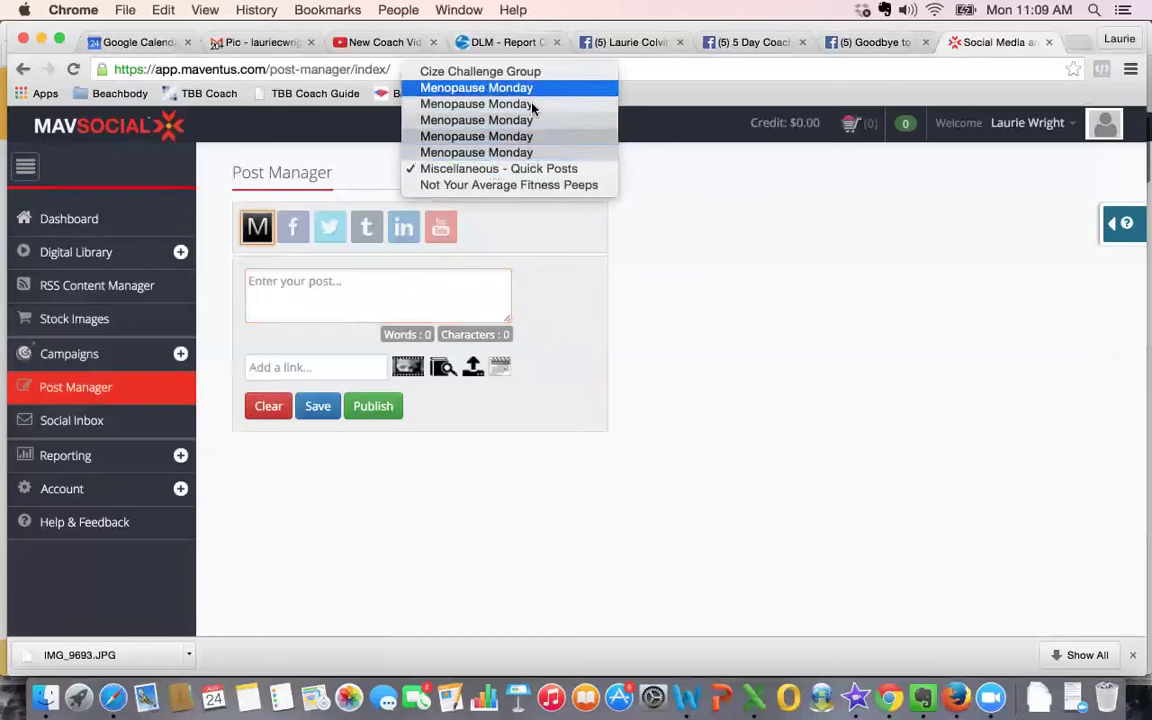
pyautogui.click(519, 154)
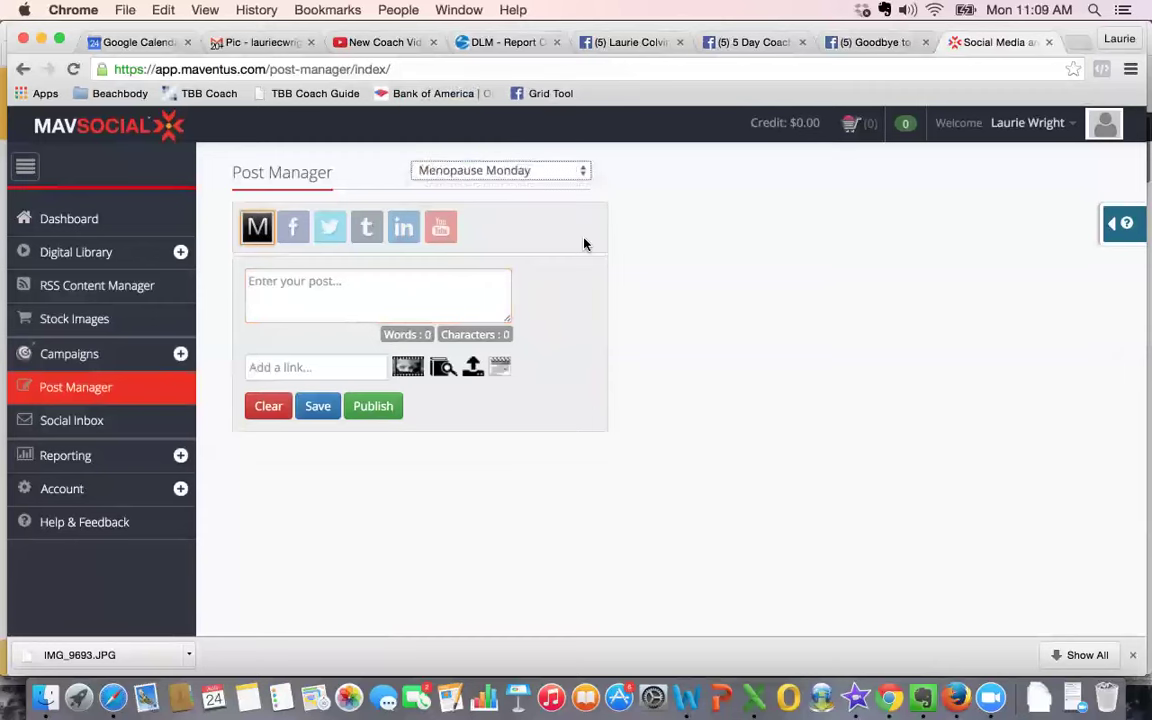
pyautogui.click(451, 294)
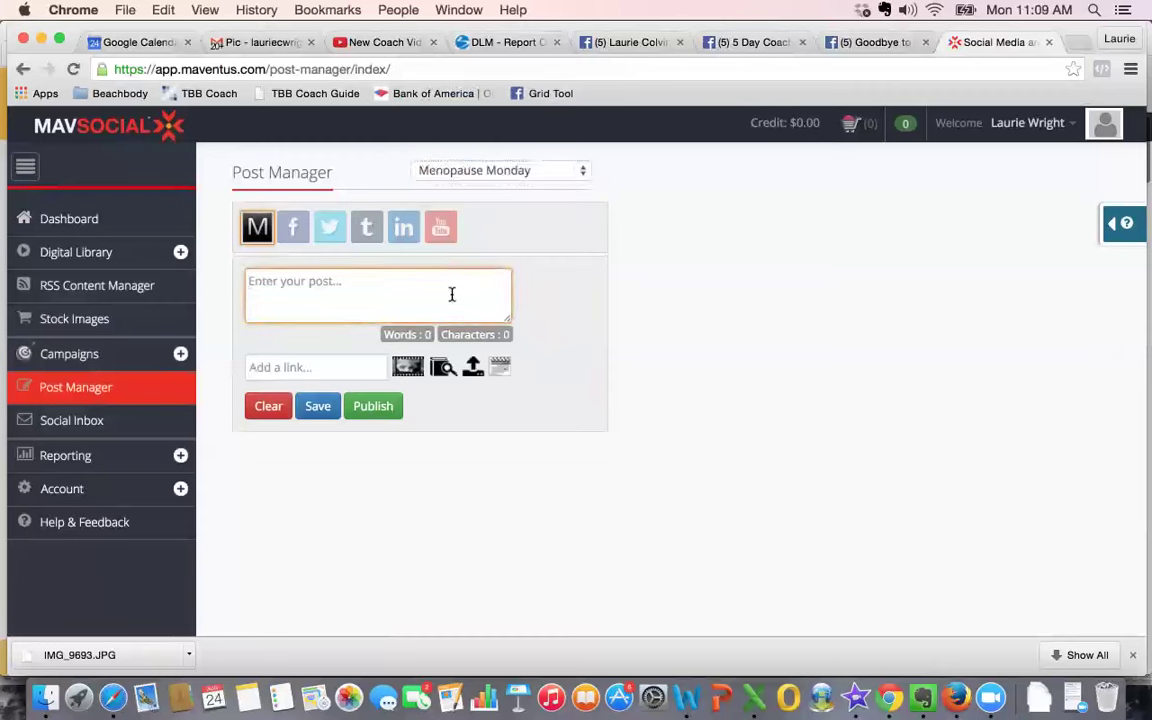
pyautogui.press('super+v')
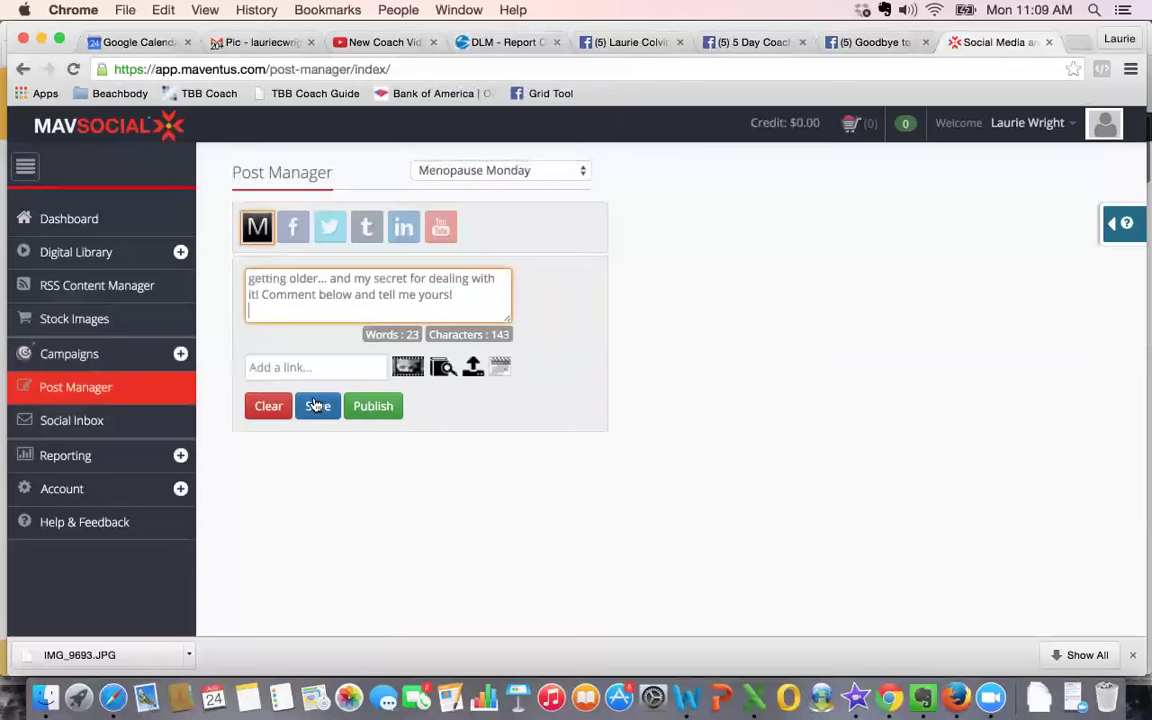
# Step: Set the Menopause Monday campaign post to go to the main personal Facebook page and Not Your Average Grandma
pyautogui.click(293, 228)
pyautogui.click(289, 262)
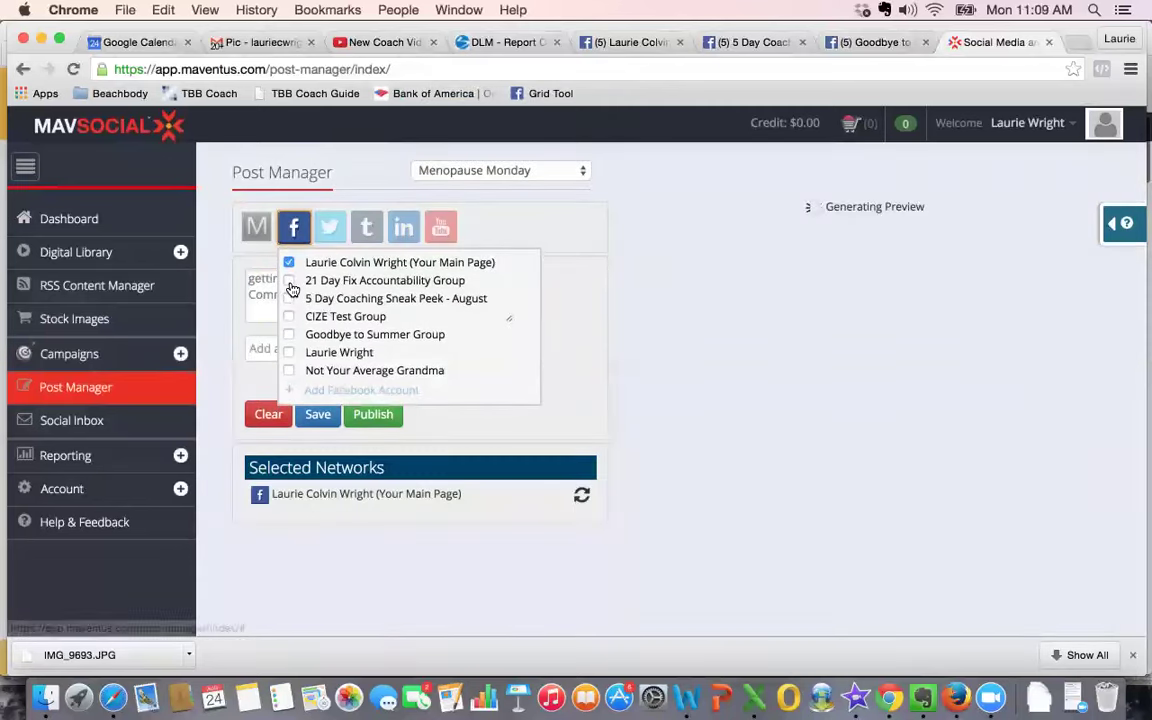
pyautogui.click(289, 370)
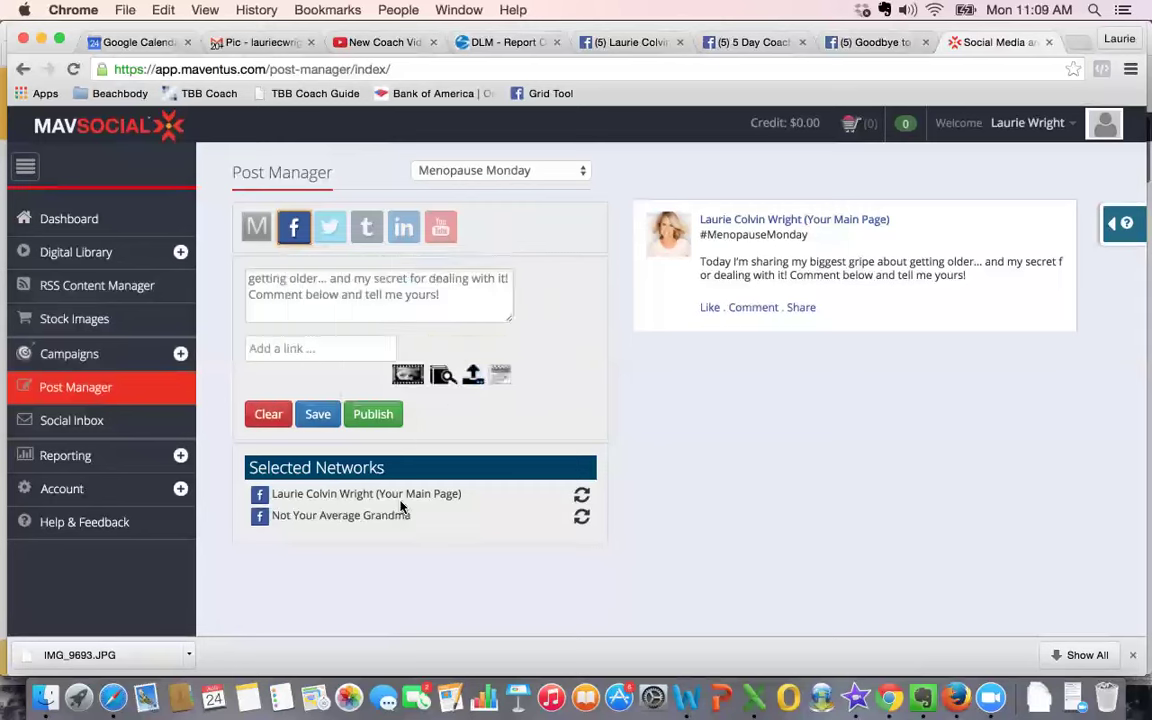
# Step: Set the Menopause Monday post's schedule to August 24, 2015 at 11:45 AM, Eastern time (US & Canada)
pyautogui.click(500, 374)
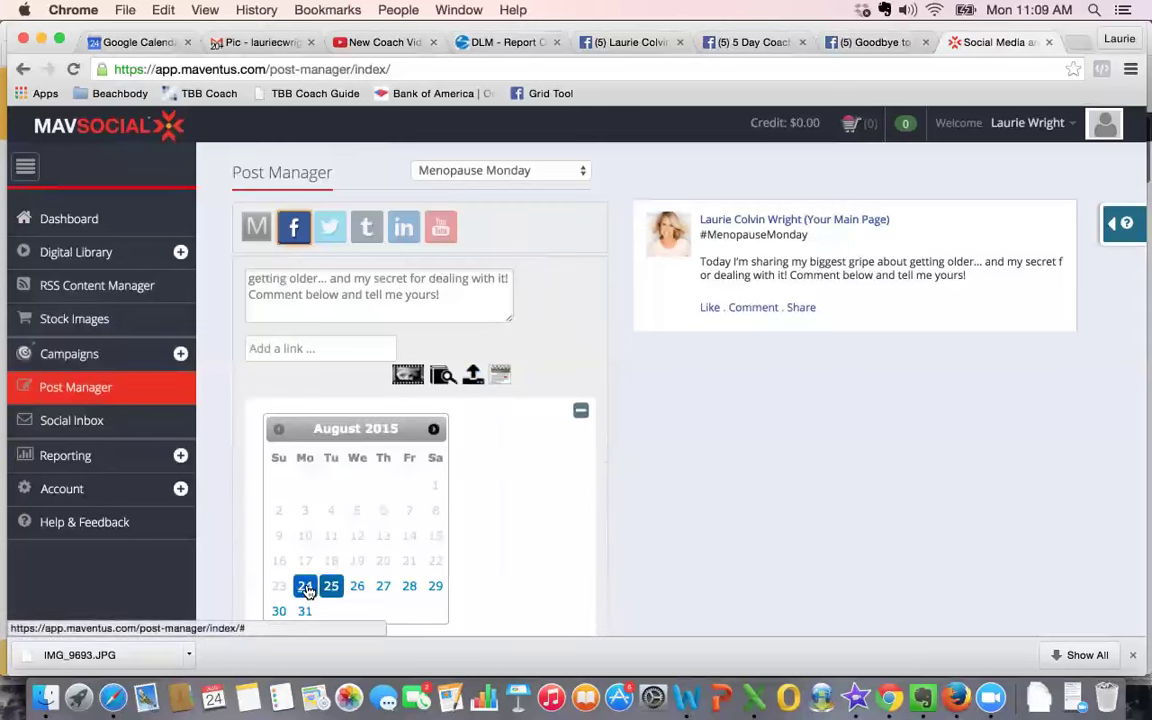
pyautogui.scroll(-1, 549, 529)
pyautogui.scroll(-3, 549, 529)
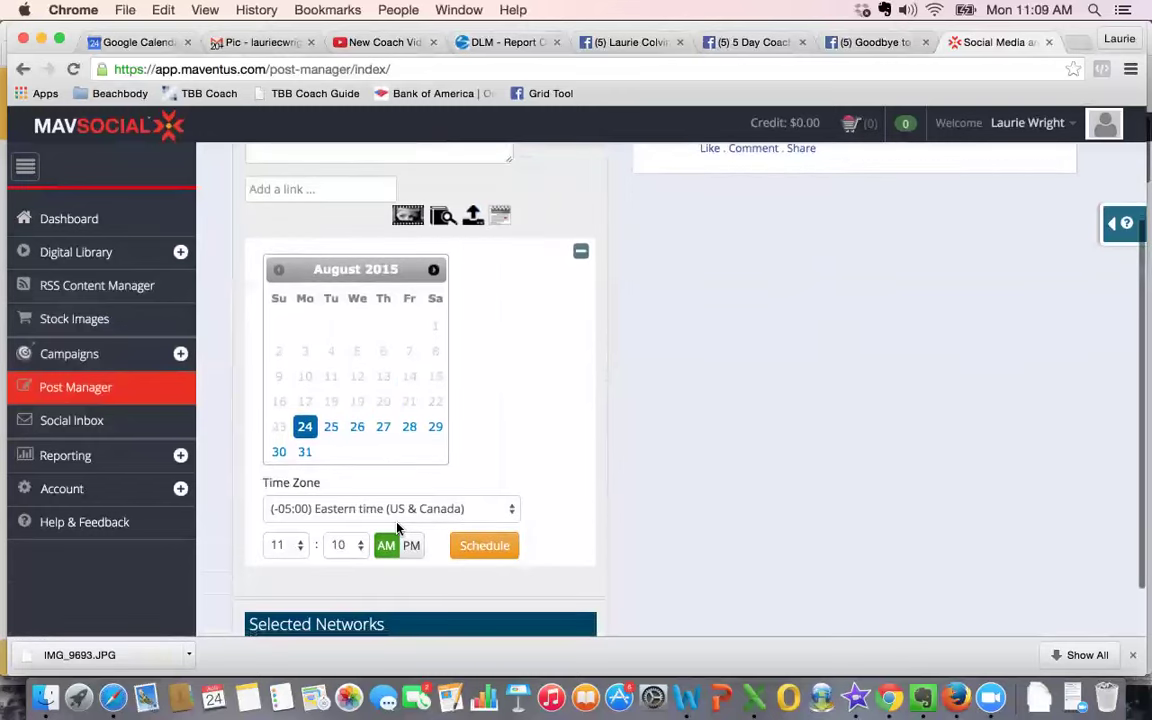
pyautogui.click(305, 551)
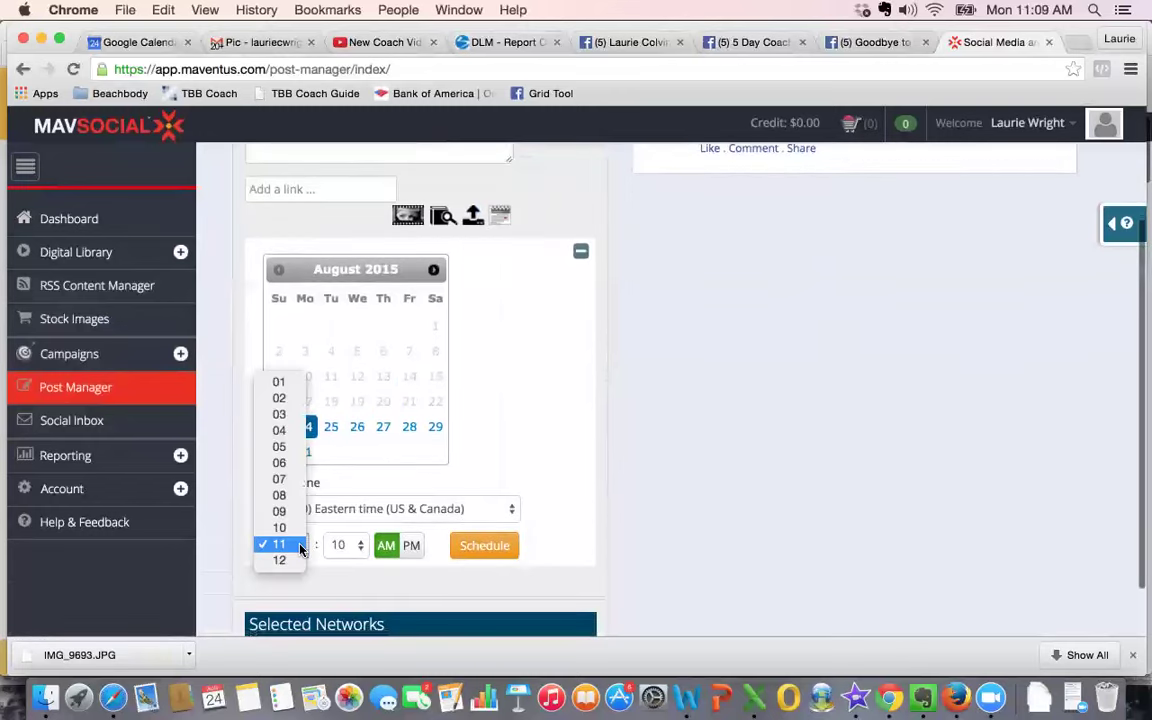
pyautogui.click(357, 550)
pyautogui.click(357, 550)
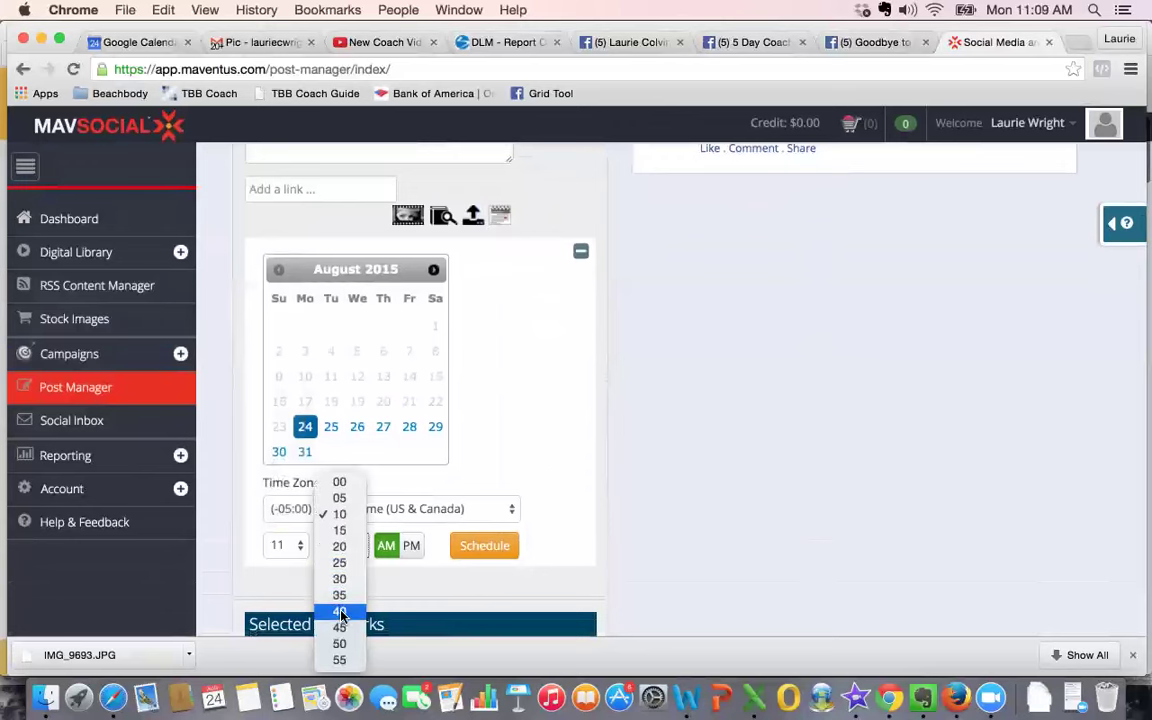
pyautogui.click(372, 565)
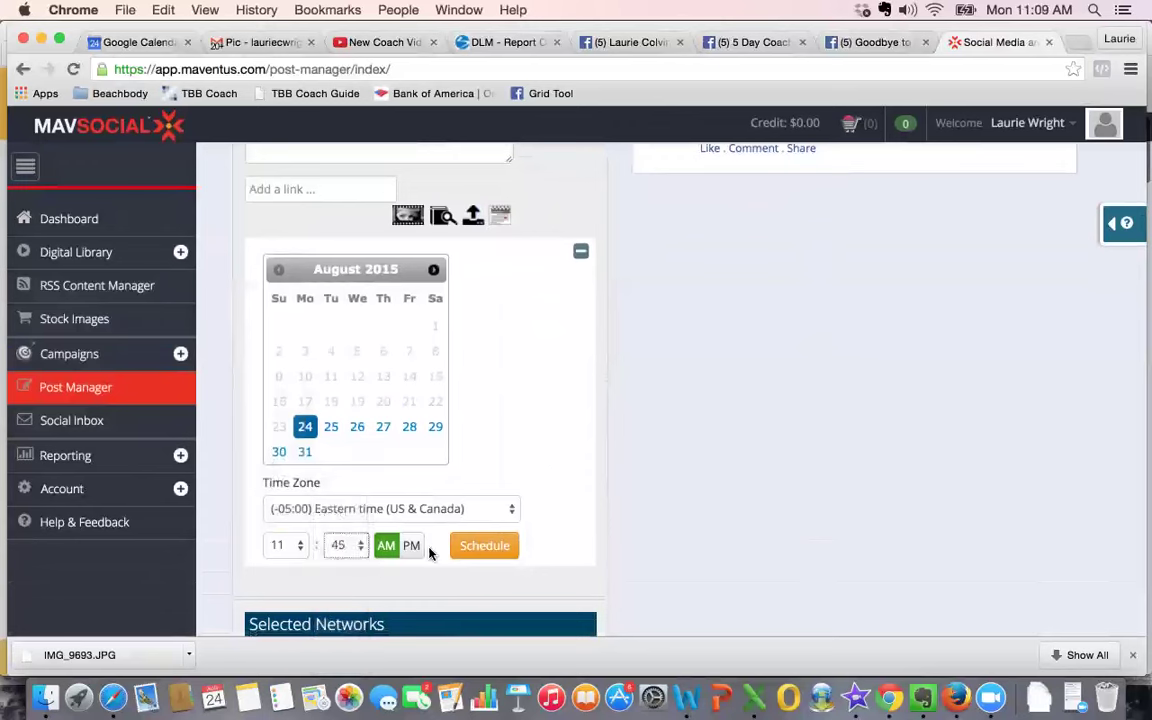
pyautogui.click(333, 434)
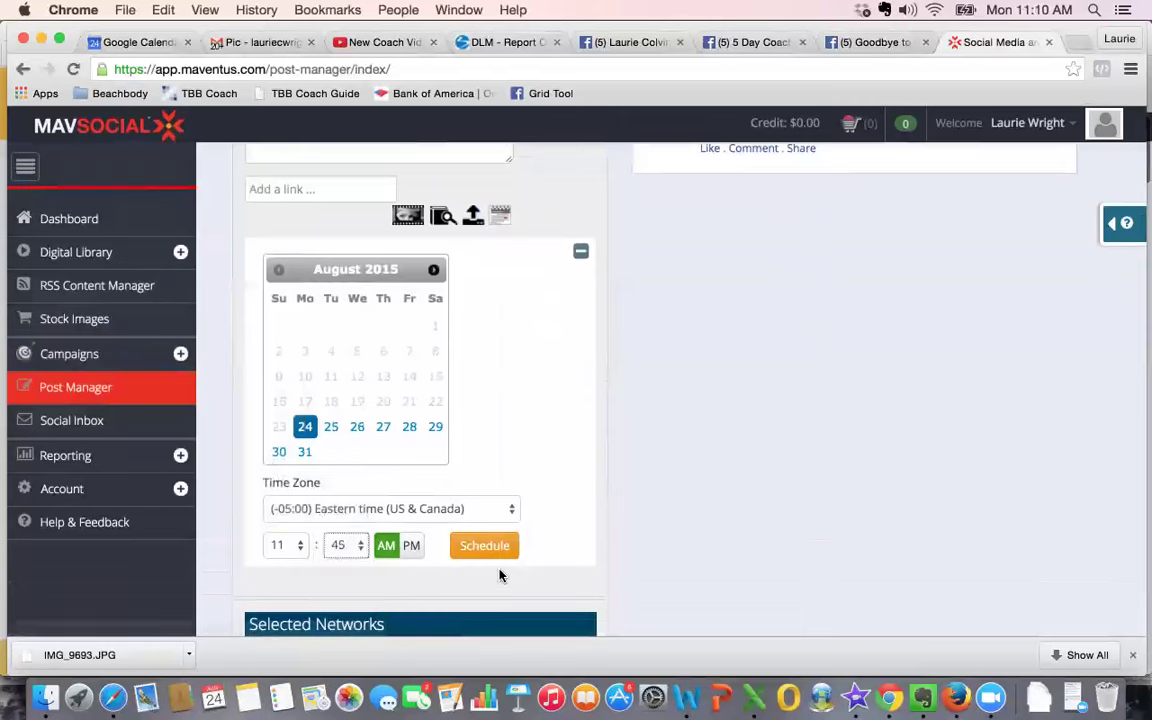
pyautogui.scroll(-2, 490, 556)
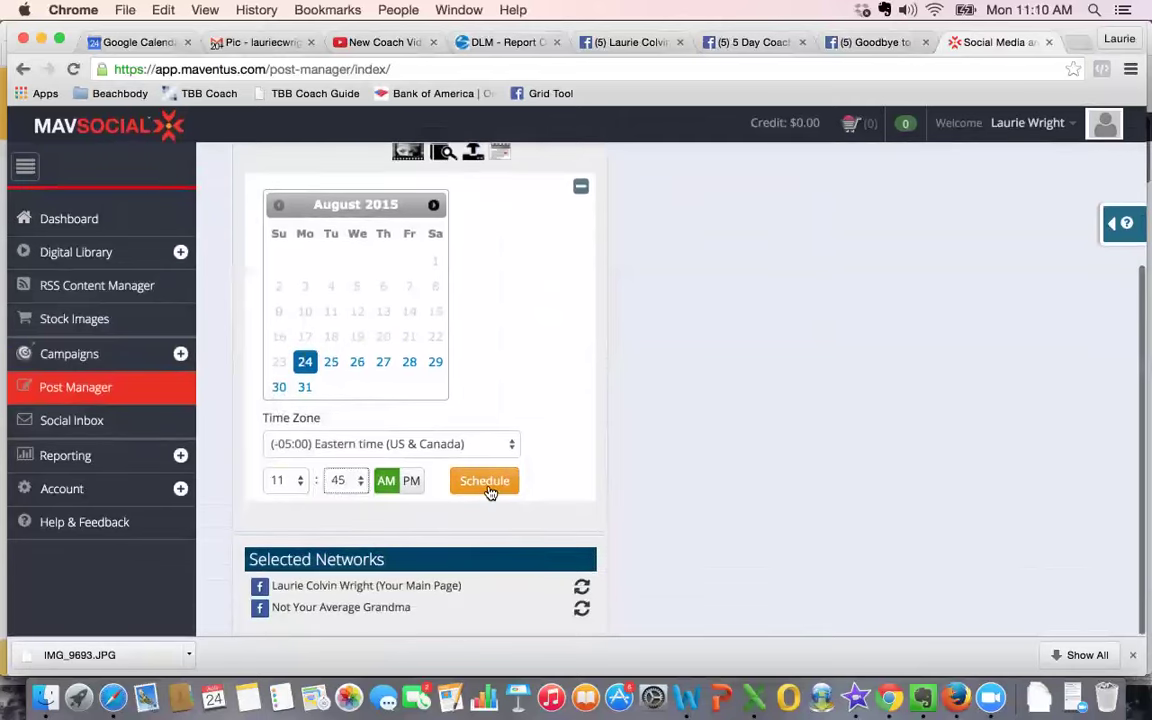
# Step: Upload the image 8-24-15 Blog Post.JPG to the Menopause Monday post and schedule the post
pyautogui.scroll(5, 490, 489)
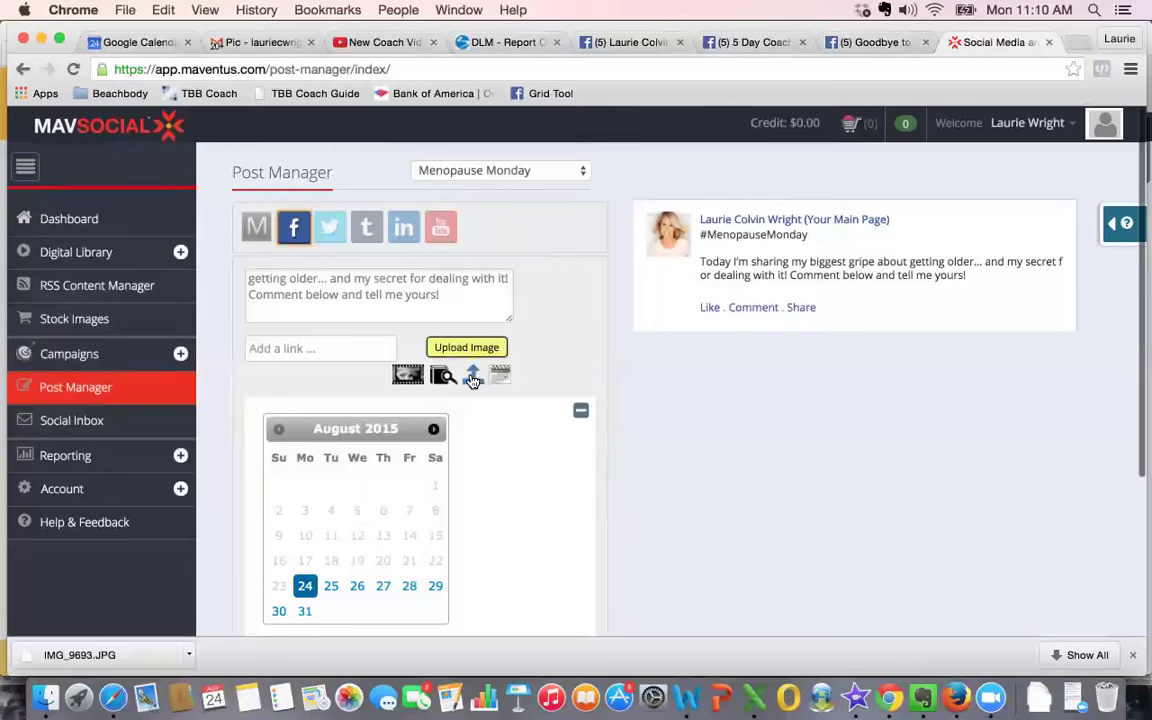
pyautogui.click(473, 379)
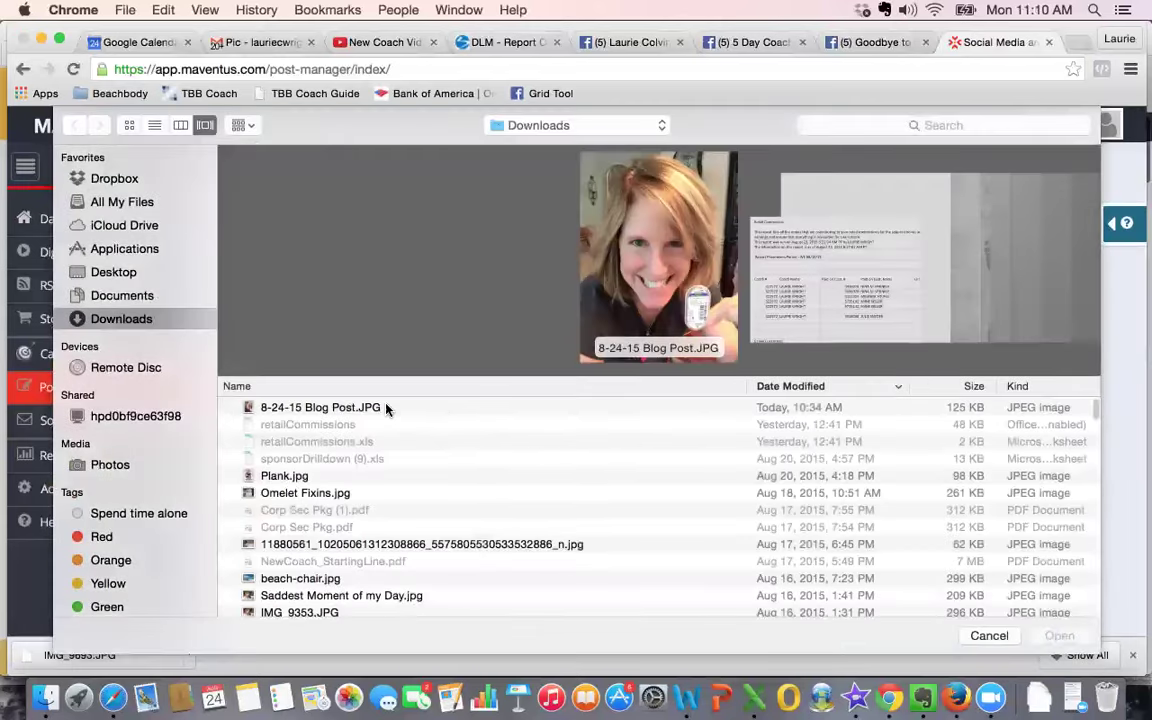
pyautogui.click(386, 407)
pyautogui.click(1057, 637)
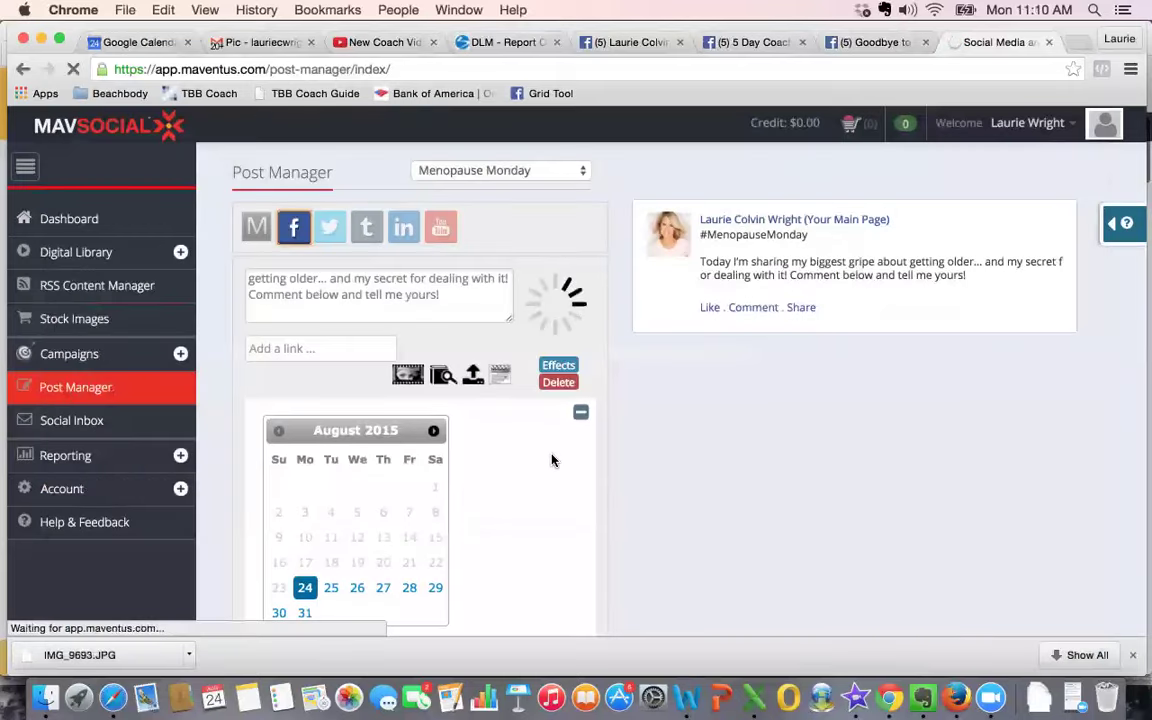
pyautogui.scroll(-5, 551, 459)
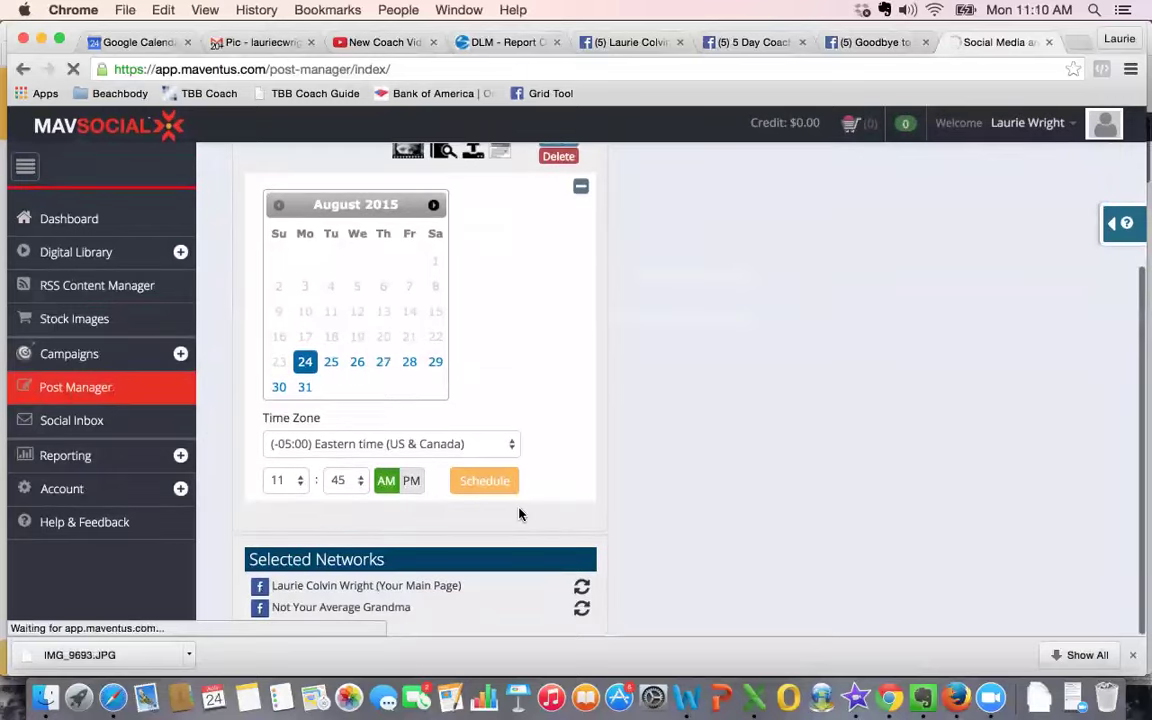
pyautogui.scroll(5, 566, 358)
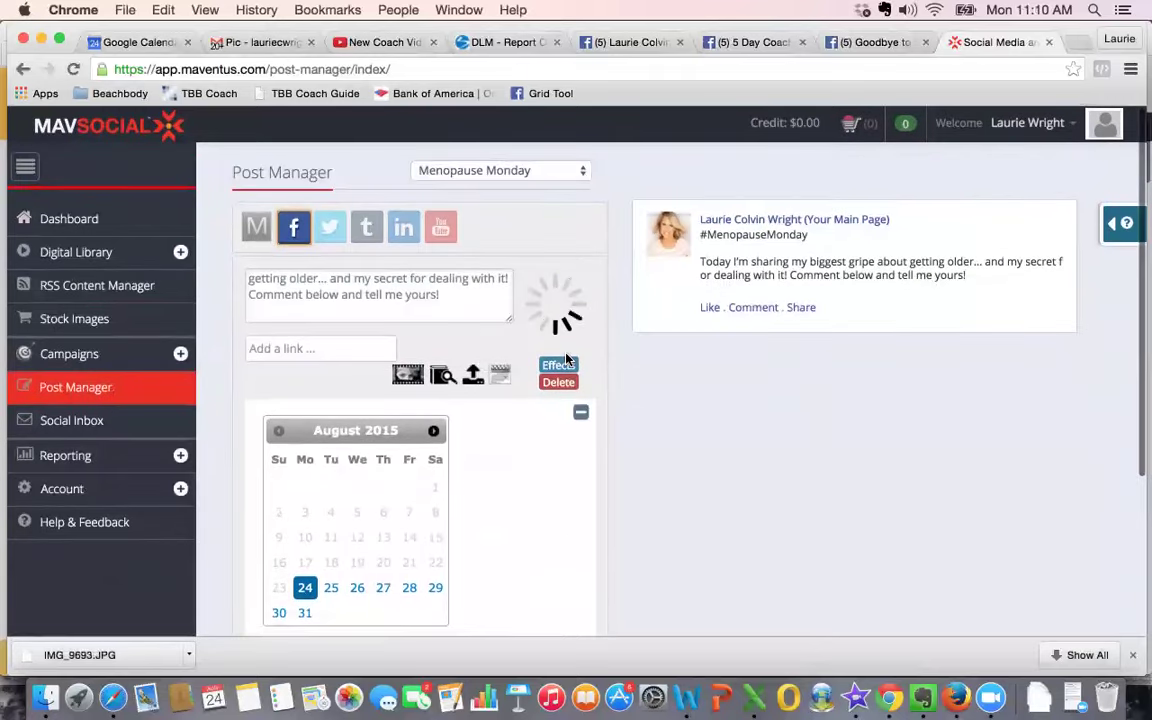
pyautogui.scroll(-5, 566, 358)
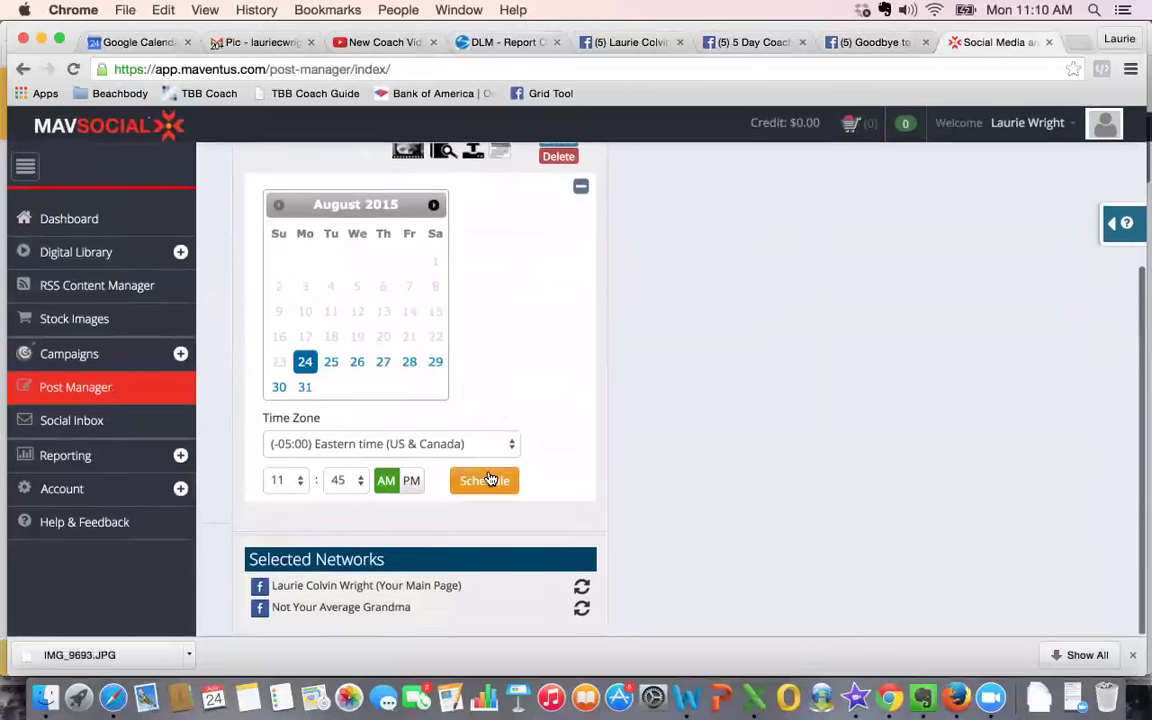
pyautogui.click(484, 479)
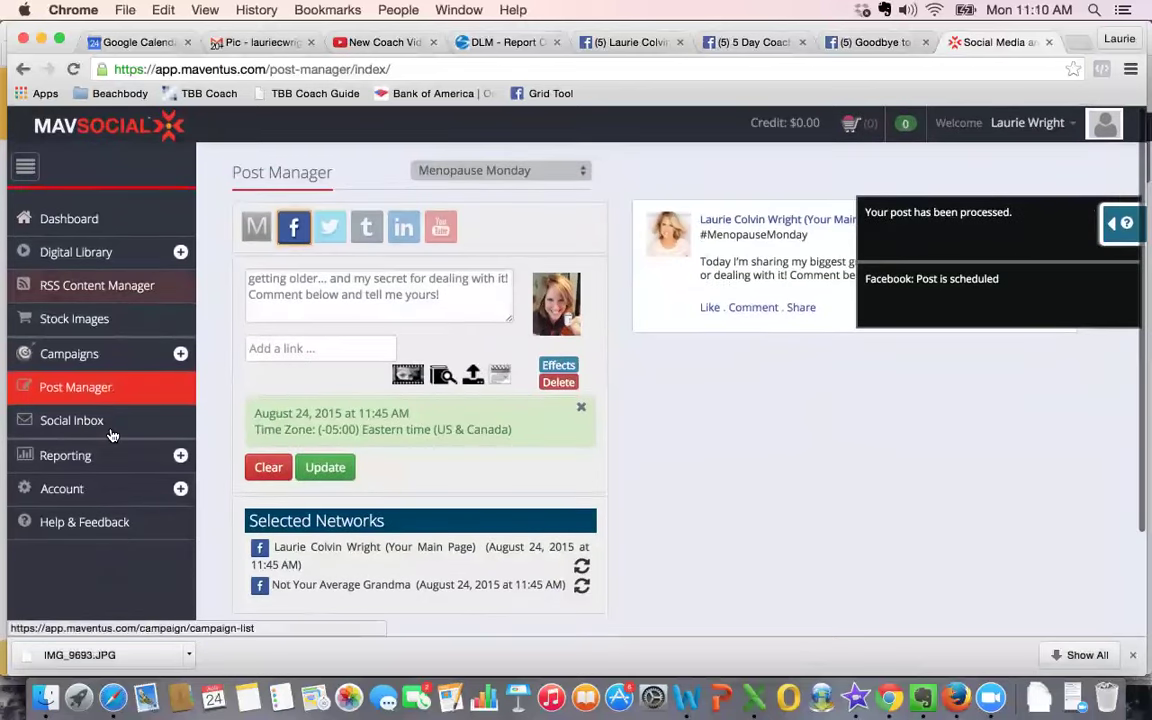
# Step: Look through the campaign list, check the Menopause Monday campaign in row 2 for posts, and return to the list
pyautogui.click(85, 355)
pyautogui.click(79, 390)
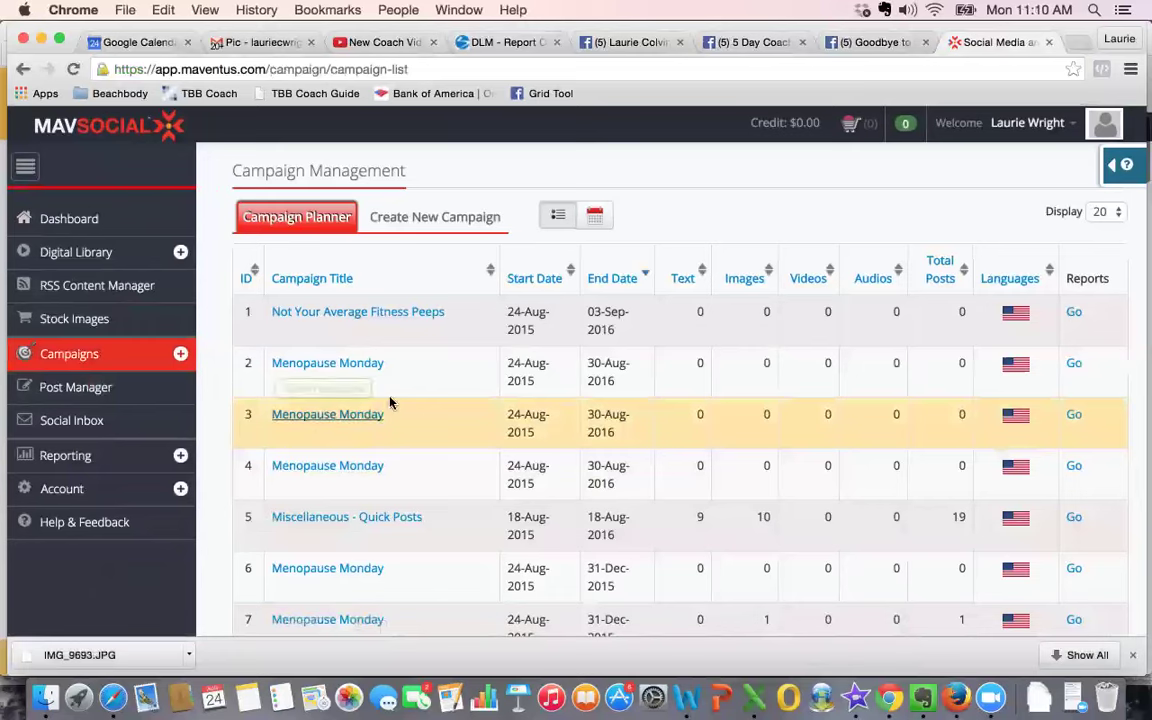
pyautogui.scroll(-3, 365, 444)
pyautogui.scroll(3, 362, 445)
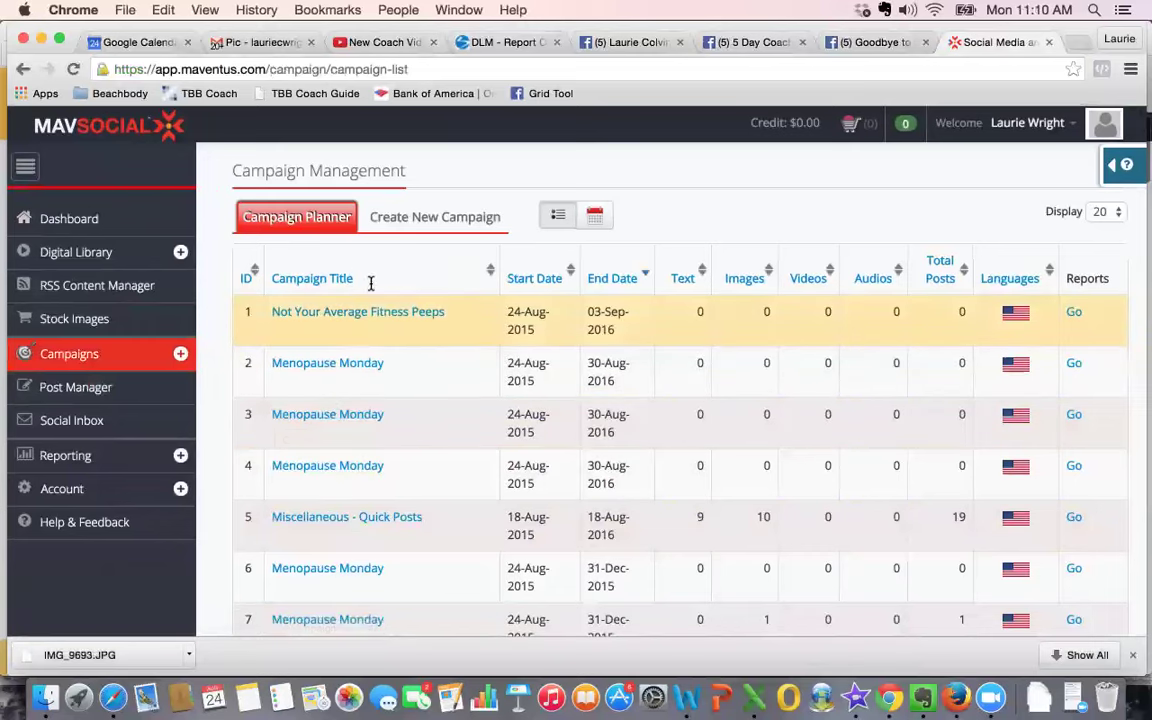
pyautogui.scroll(-2, 379, 315)
pyautogui.scroll(2, 340, 300)
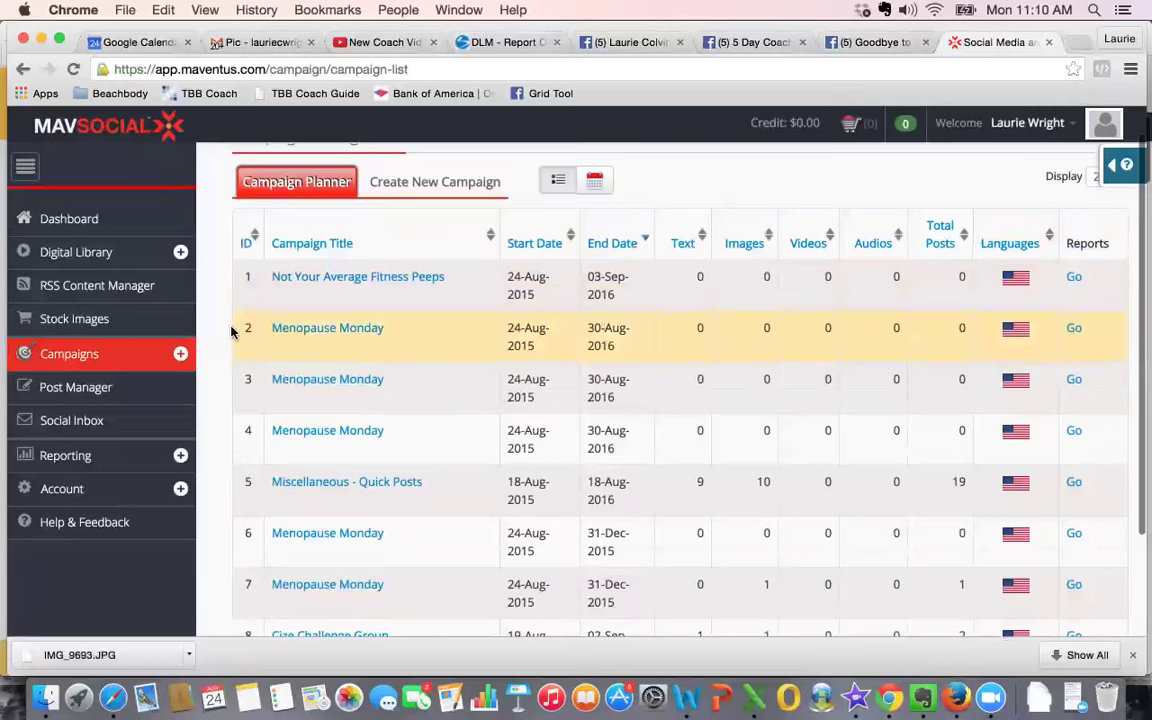
pyautogui.scroll(-2, 368, 334)
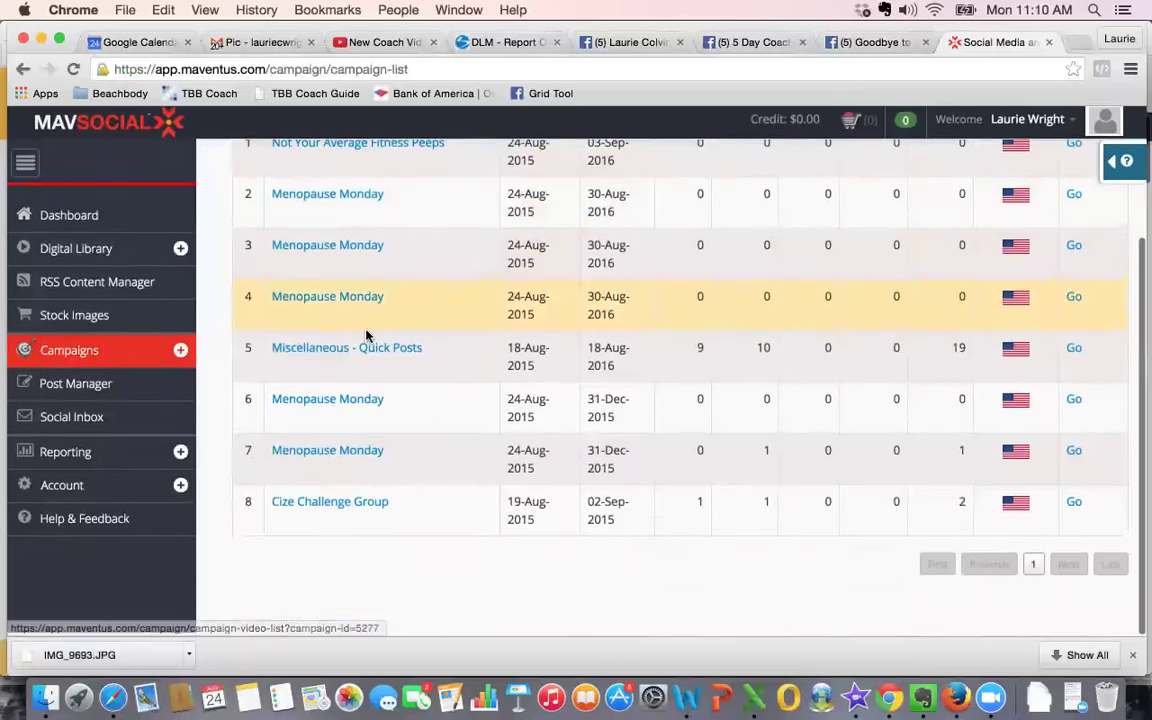
pyautogui.scroll(3, 366, 336)
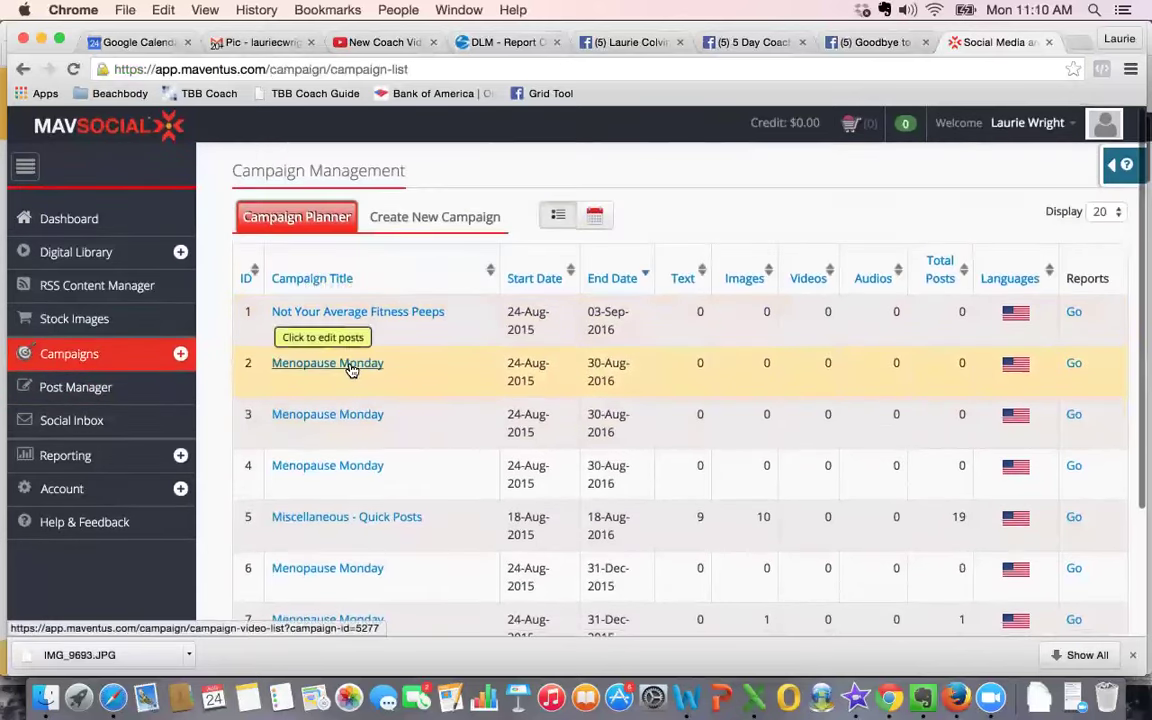
pyautogui.click(345, 365)
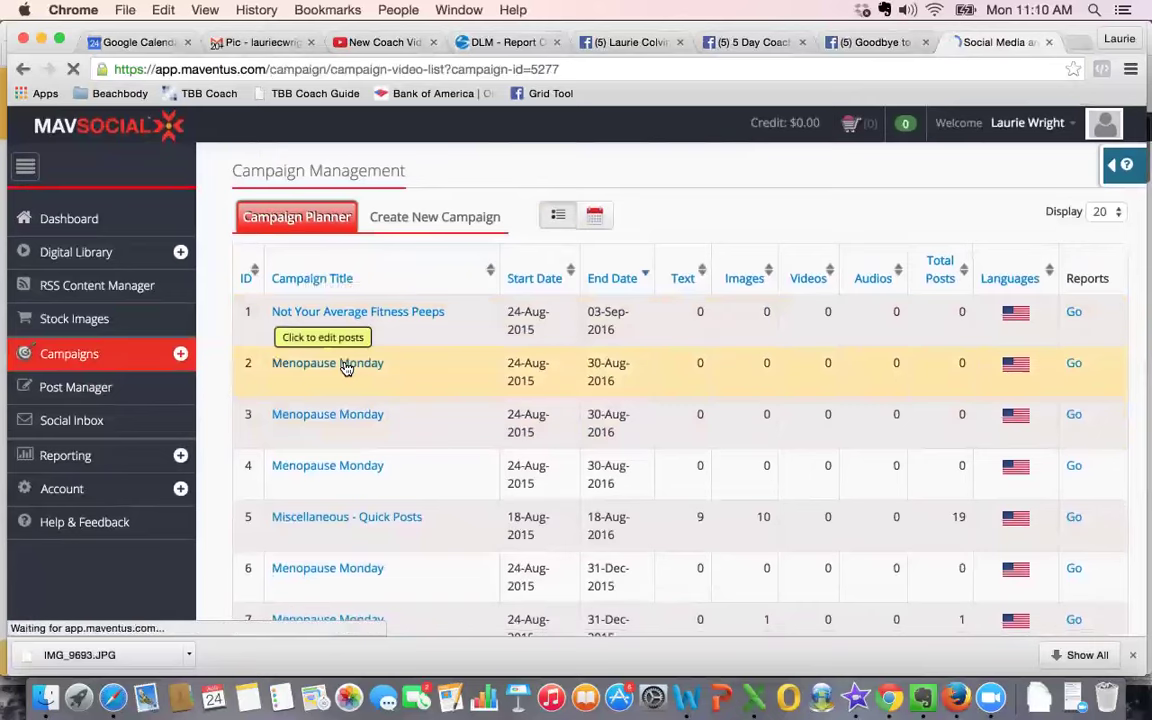
pyautogui.click(20, 69)
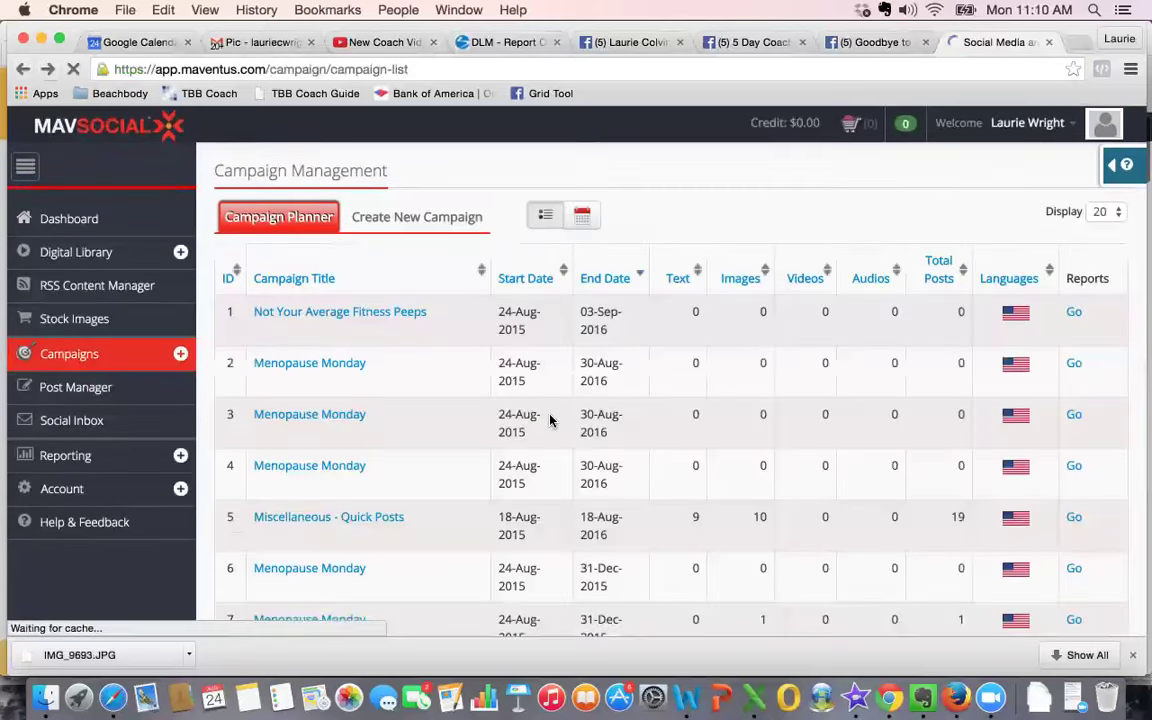
# Step: Check the posts in the Miscellaneous - Quick Posts campaign and return to the campaign list
pyautogui.scroll(-2, 808, 445)
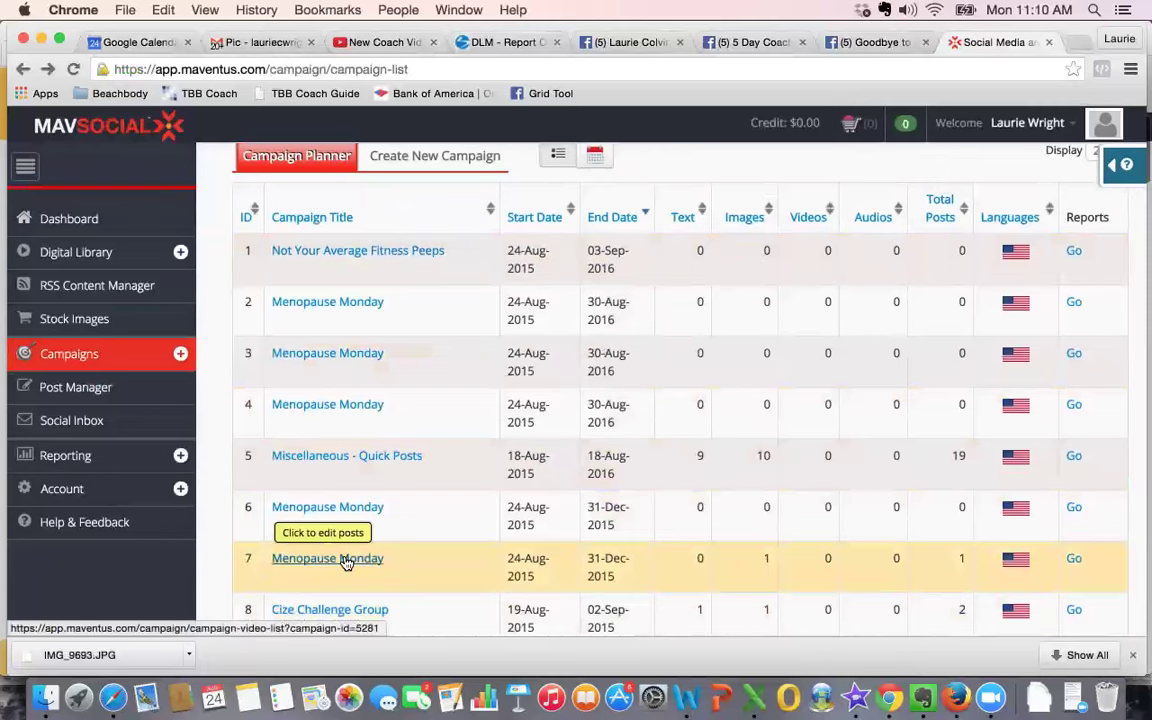
pyautogui.scroll(-2, 345, 563)
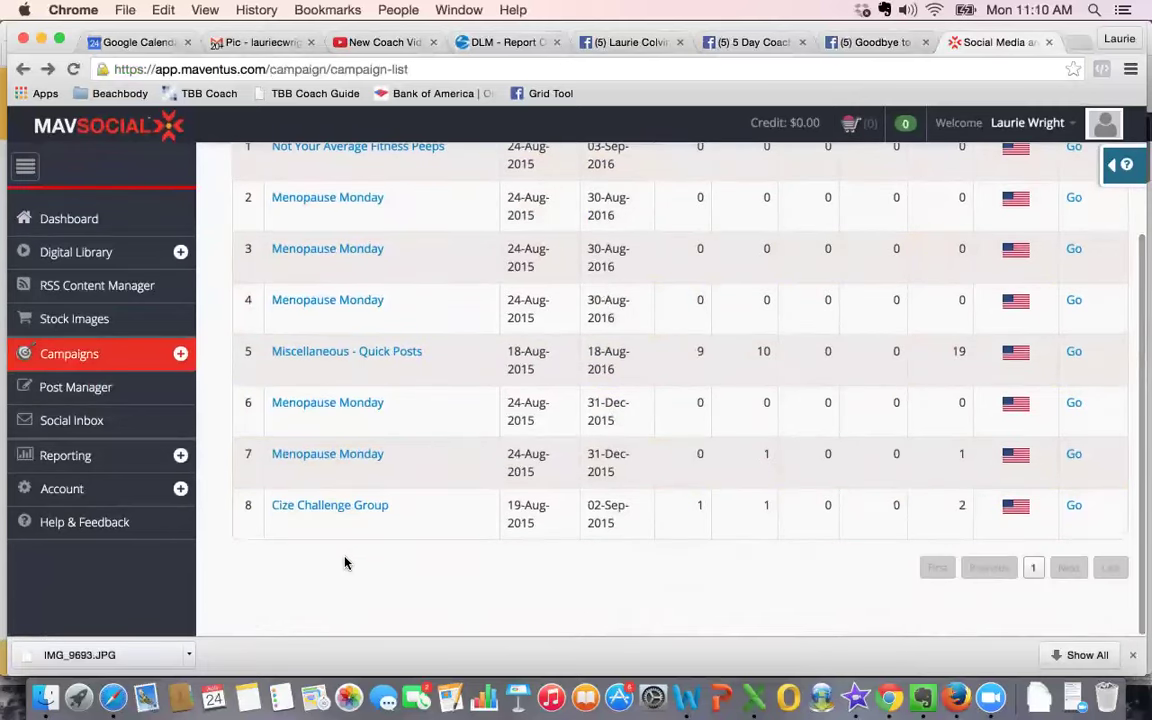
pyautogui.scroll(4, 345, 563)
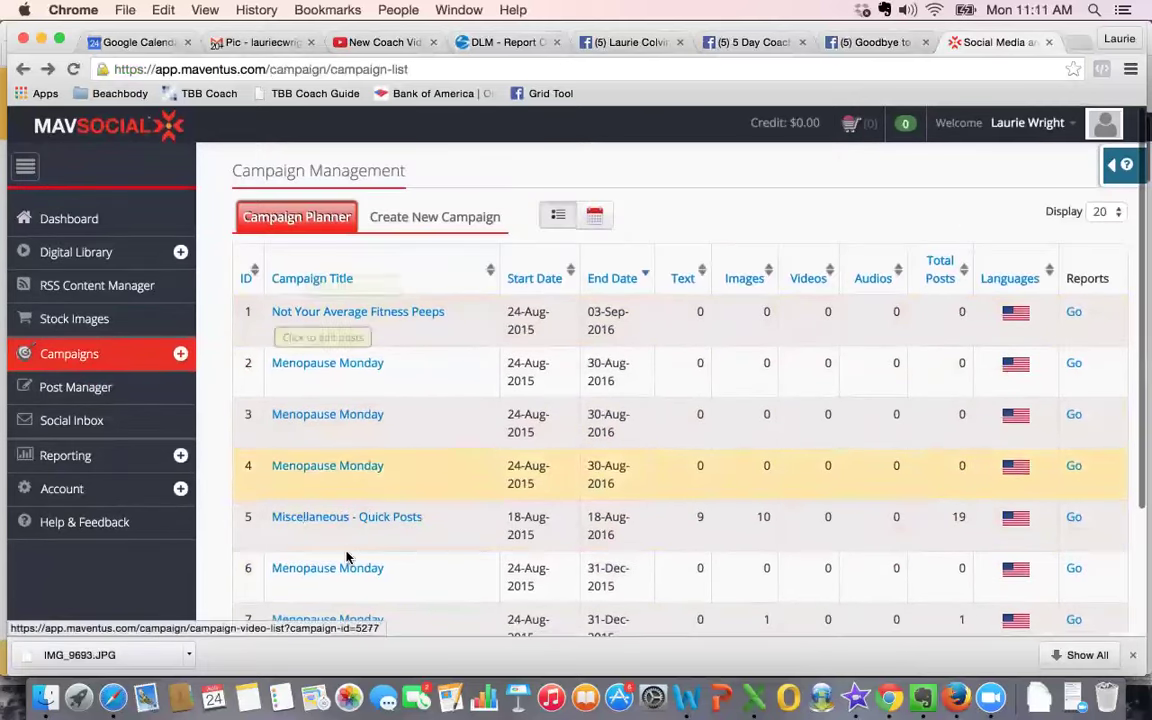
pyautogui.click(343, 515)
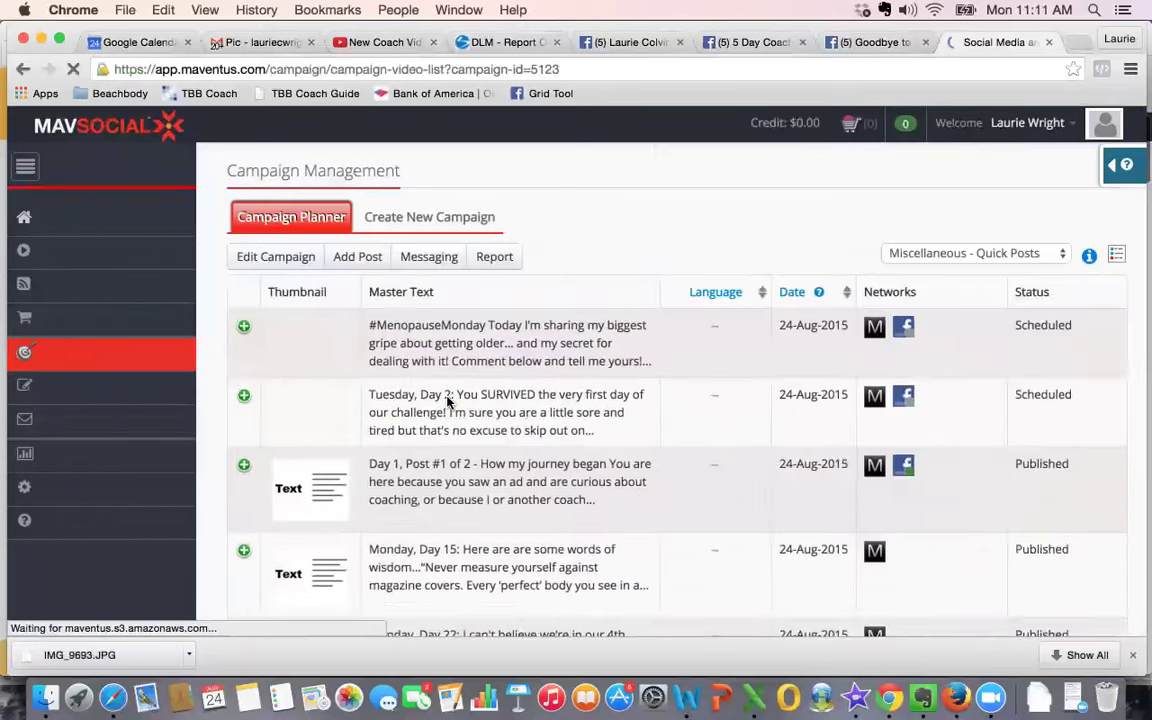
pyautogui.click(22, 69)
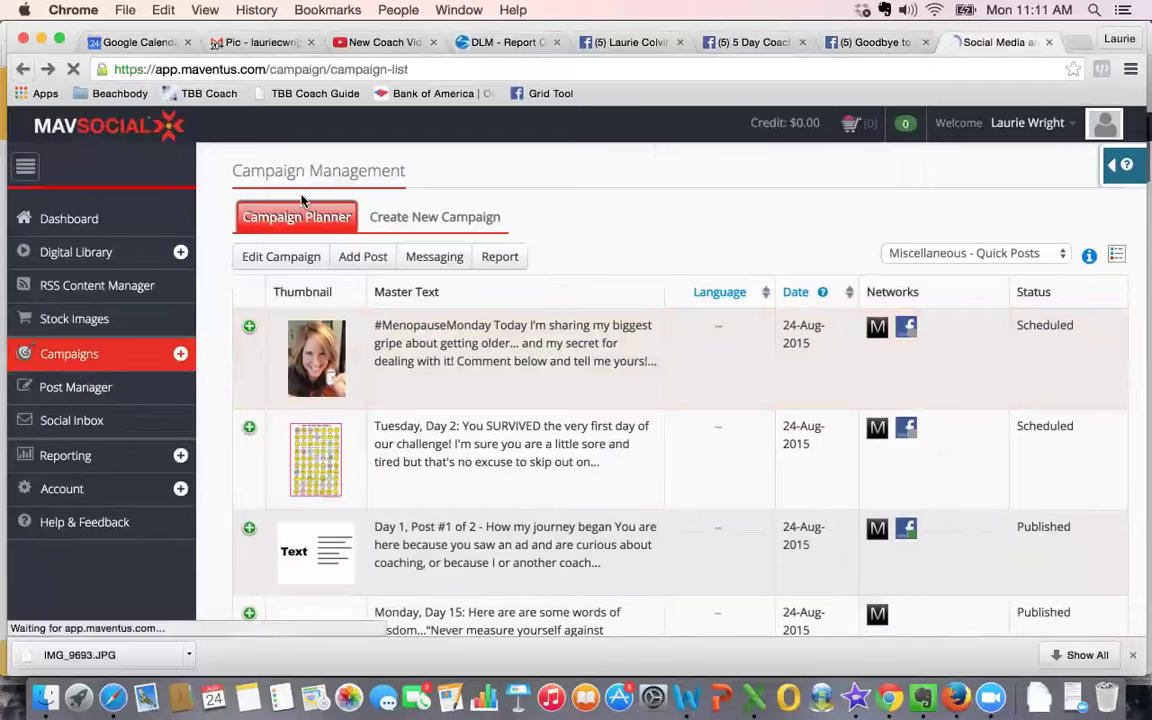
# Step: Compare the duplicate Menopause Monday campaigns and open the one in row 7 to view its posts
pyautogui.scroll(-3, 417, 386)
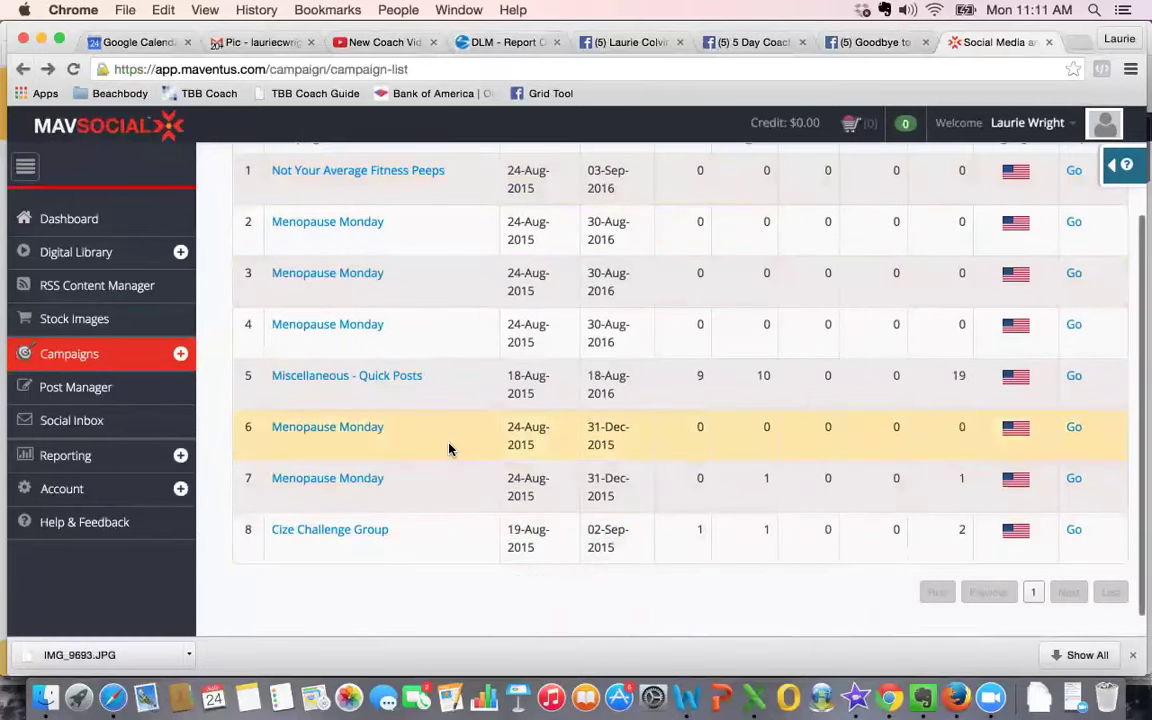
pyautogui.scroll(3, 339, 361)
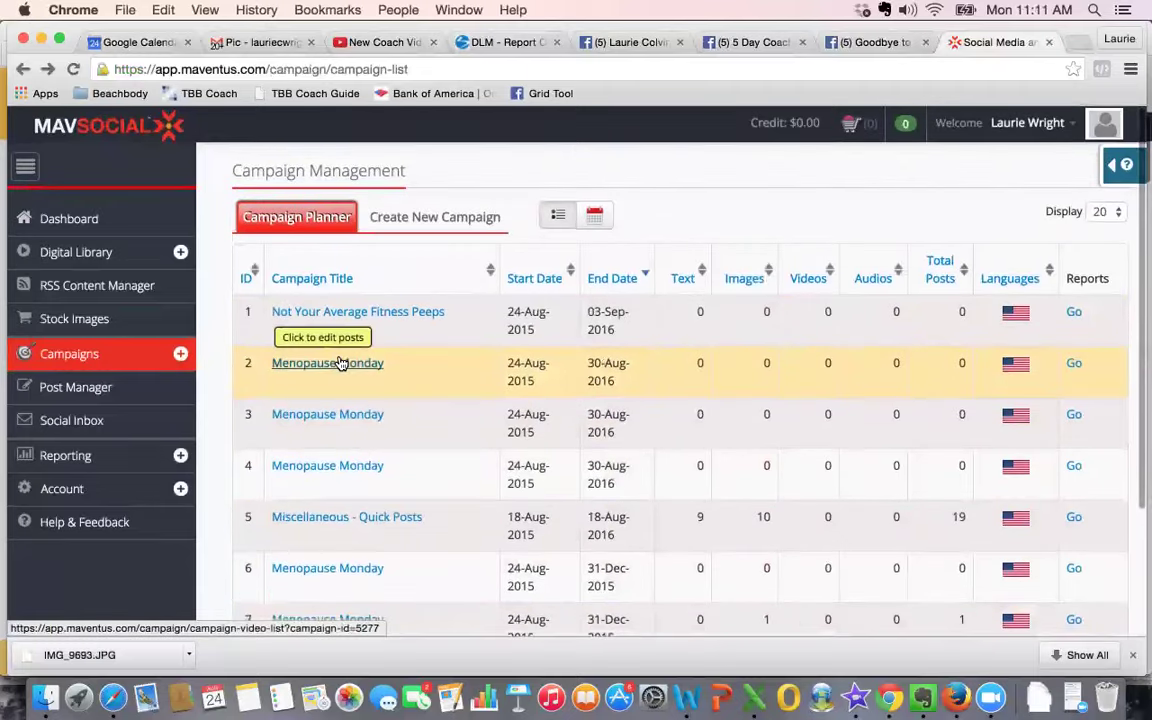
pyautogui.scroll(-3, 339, 362)
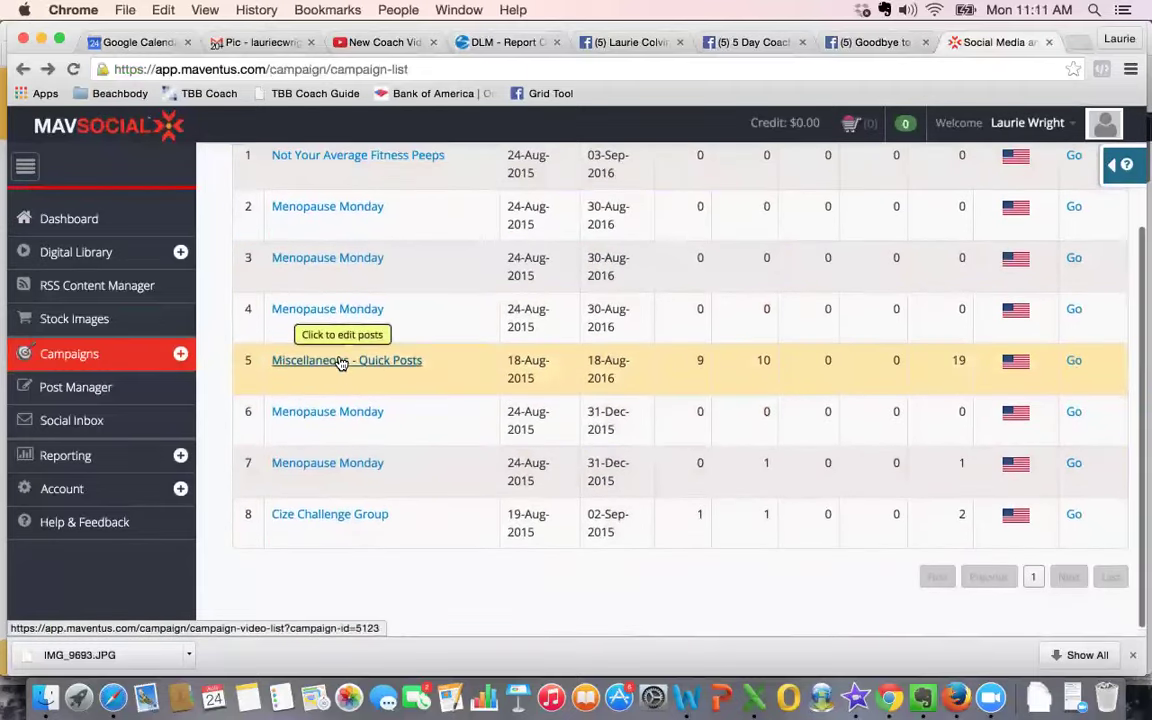
pyautogui.scroll(3, 339, 363)
pyautogui.scroll(-3, 388, 450)
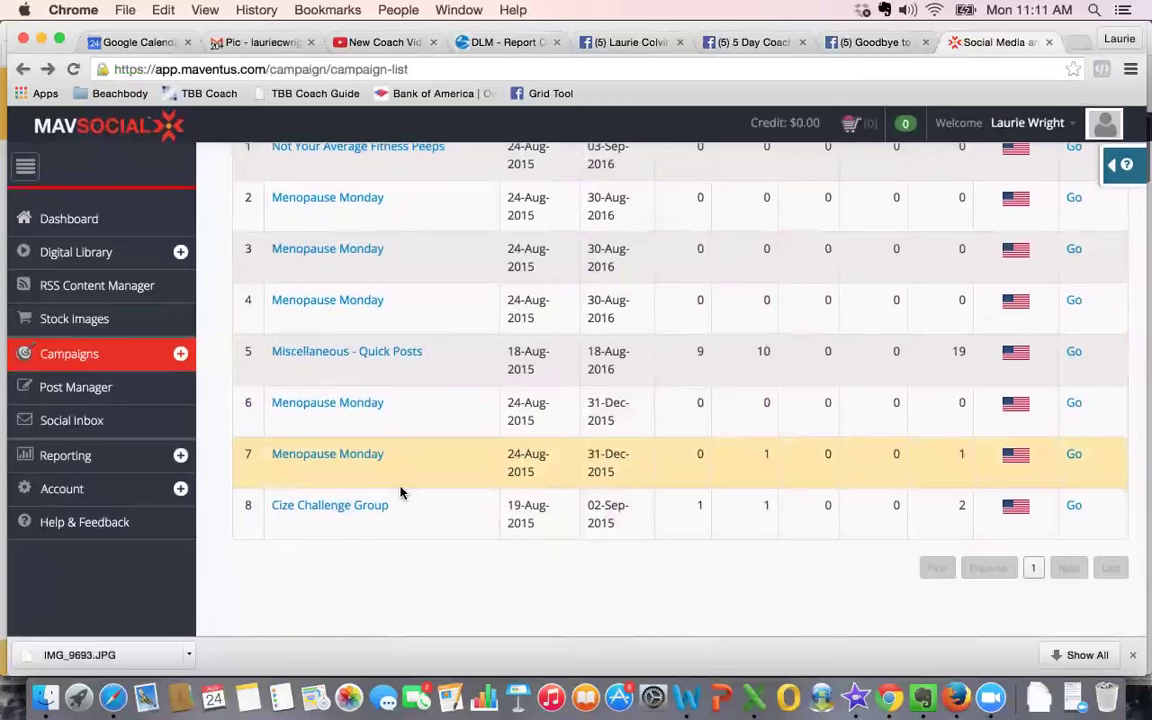
pyautogui.scroll(3, 427, 478)
pyautogui.scroll(-2, 427, 475)
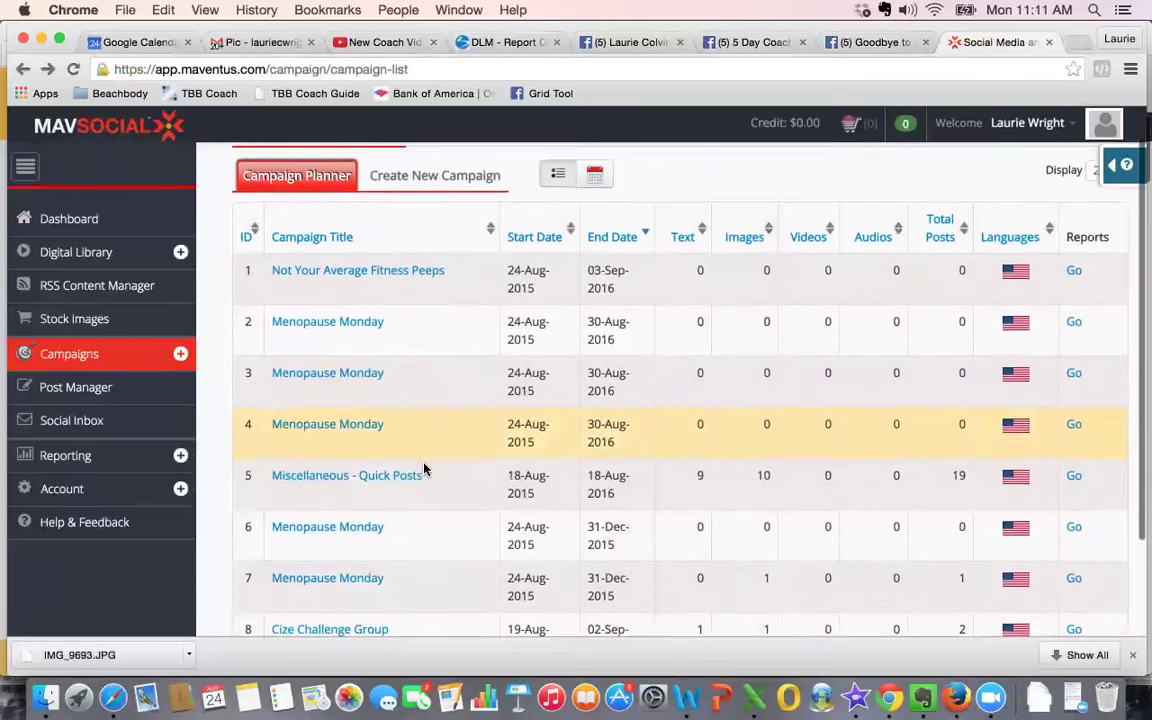
pyautogui.click(355, 535)
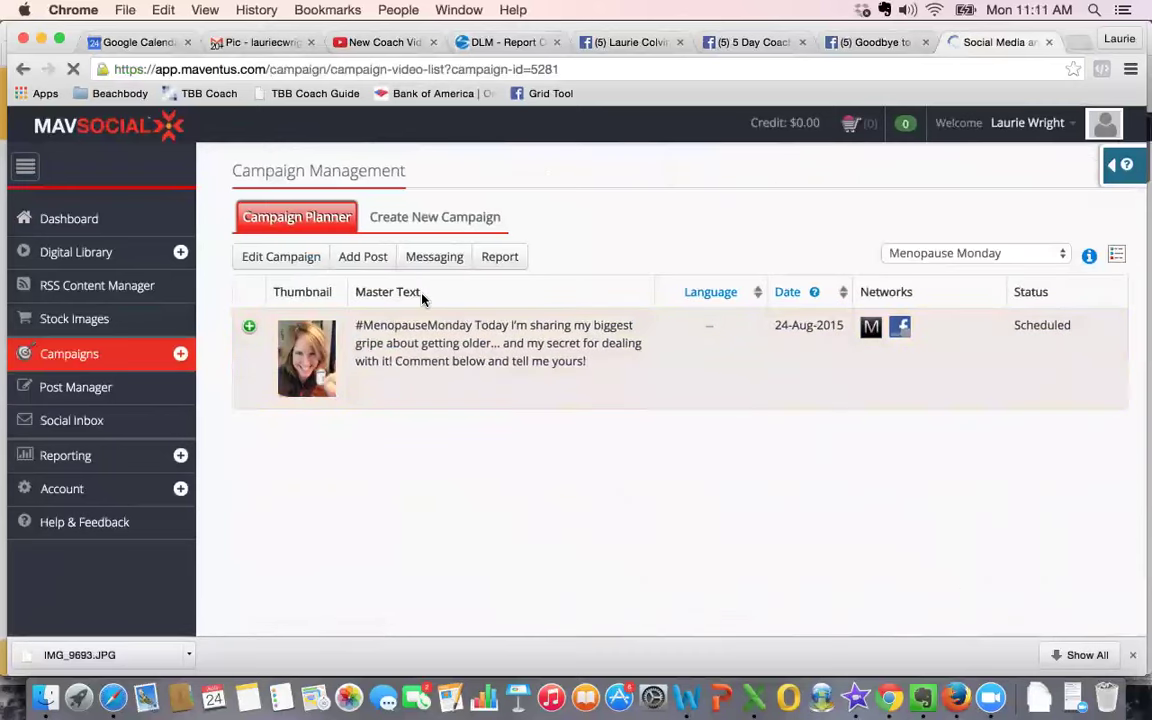
# Step: Review the Menopause Monday campaign's report and return to the campaign's post list
pyautogui.click(498, 257)
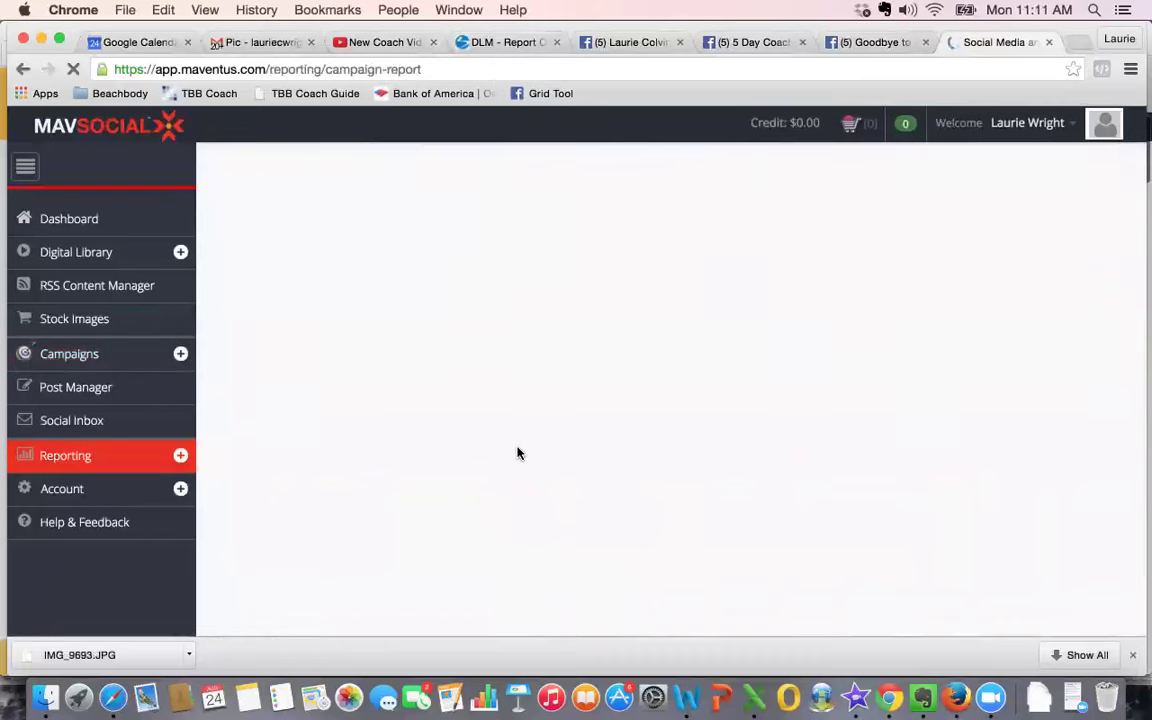
pyautogui.scroll(-5, 517, 453)
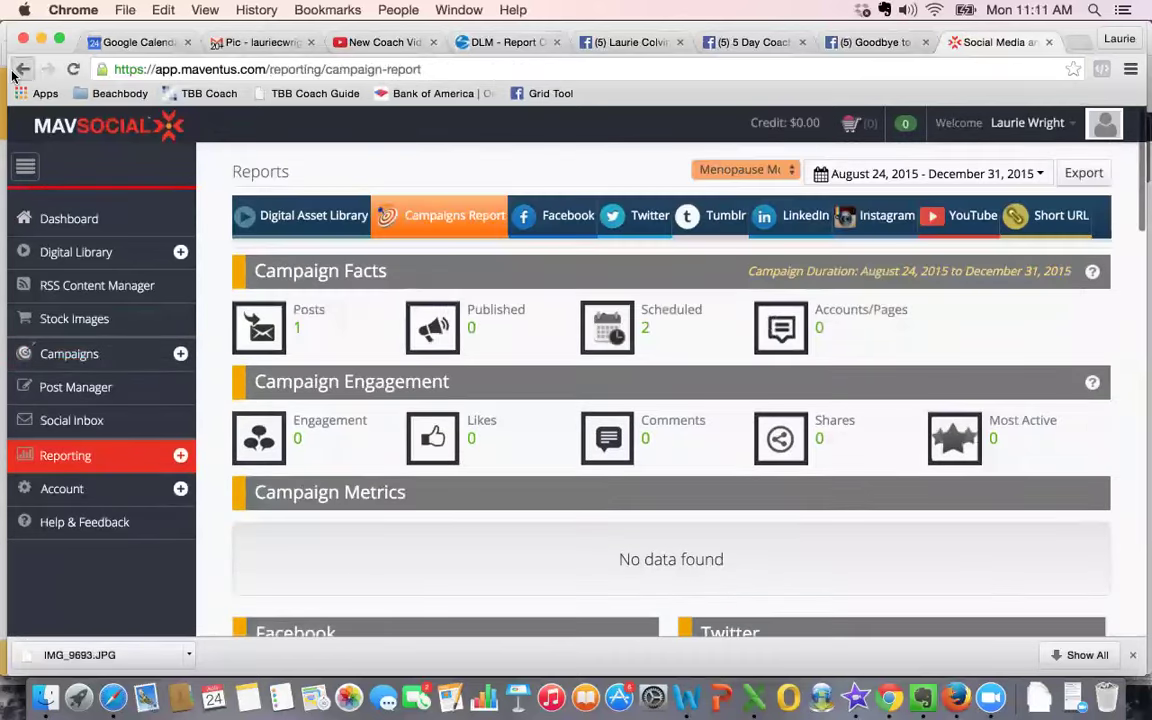
pyautogui.click(22, 69)
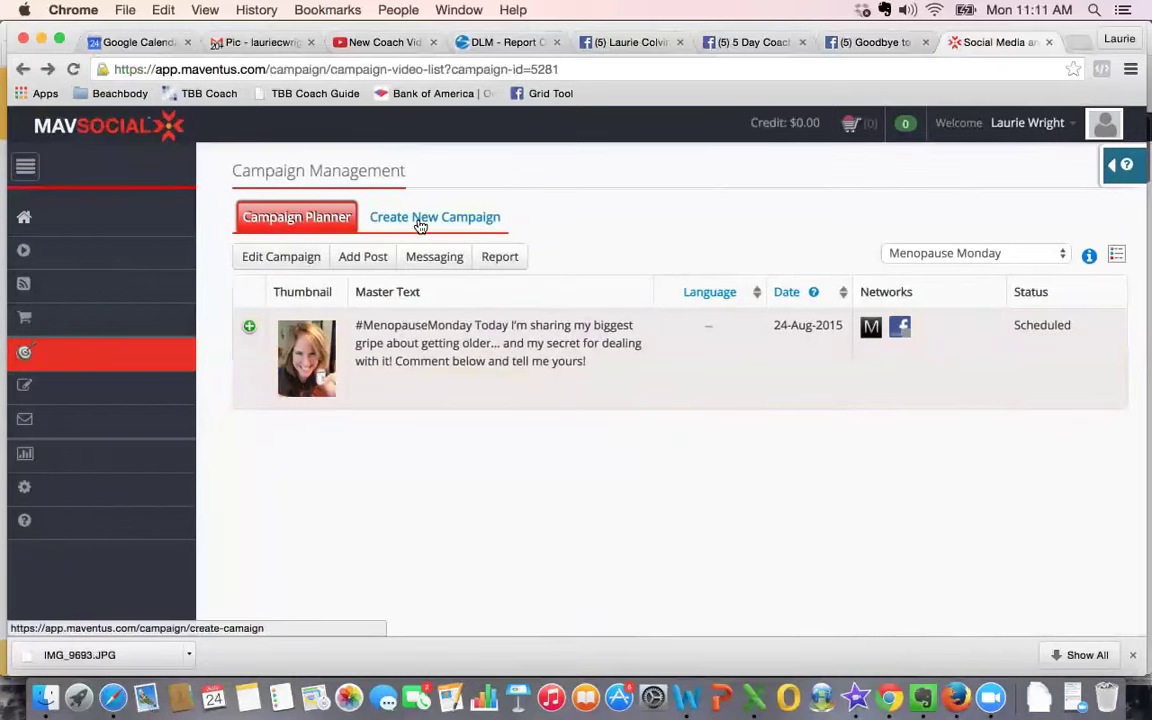
# Step: Return to the campaign list and open the Cize Challenge Group campaign to view its posts
pyautogui.click(305, 220)
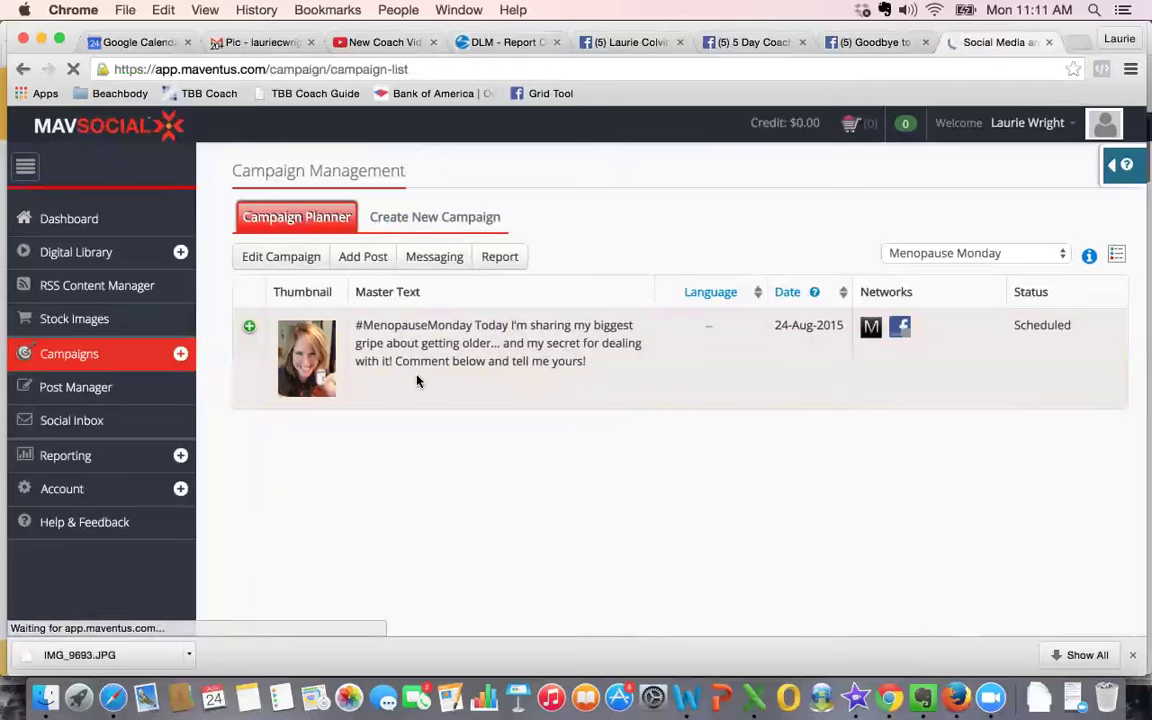
pyautogui.scroll(-2, 418, 380)
pyautogui.scroll(-1, 418, 380)
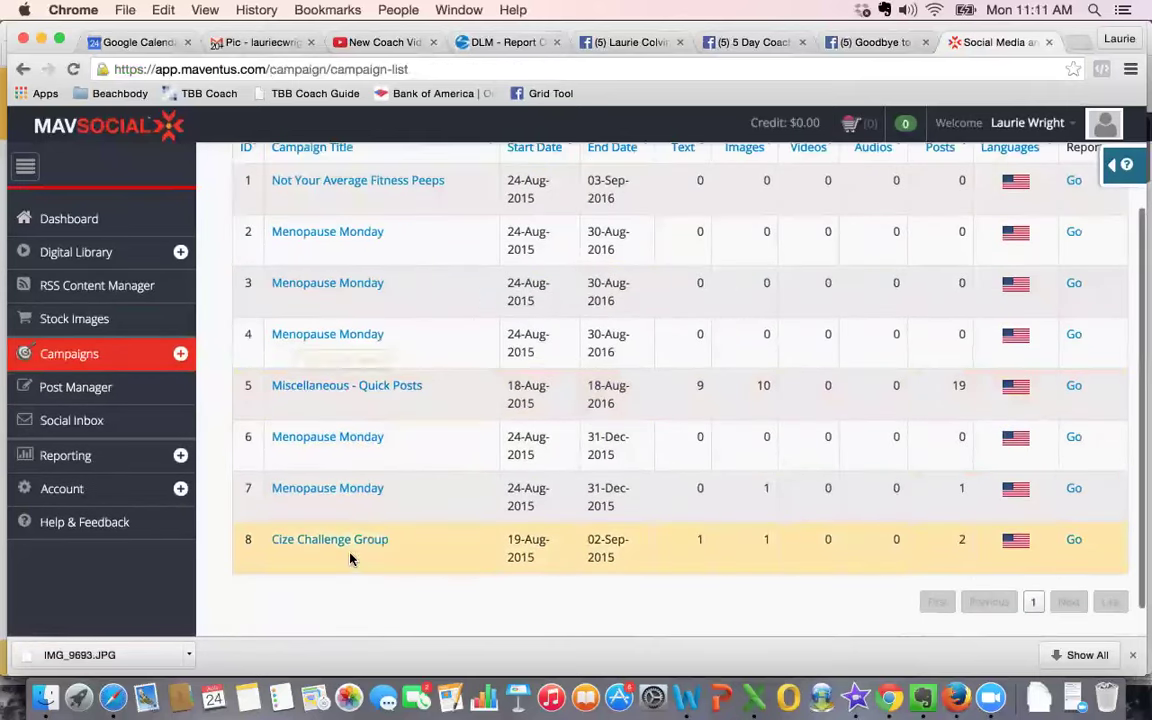
pyautogui.click(345, 540)
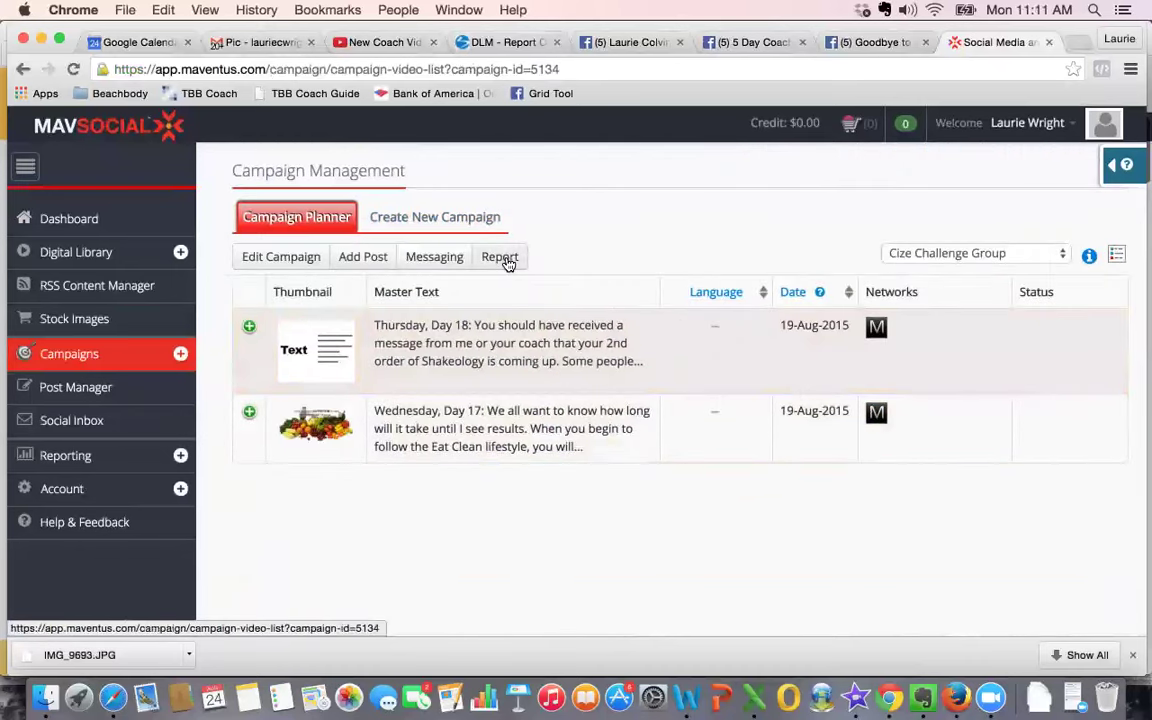
# Step: Review the Cize Challenge Group campaign report's facts, engagement and metrics charts, and reload the report page
pyautogui.click(505, 258)
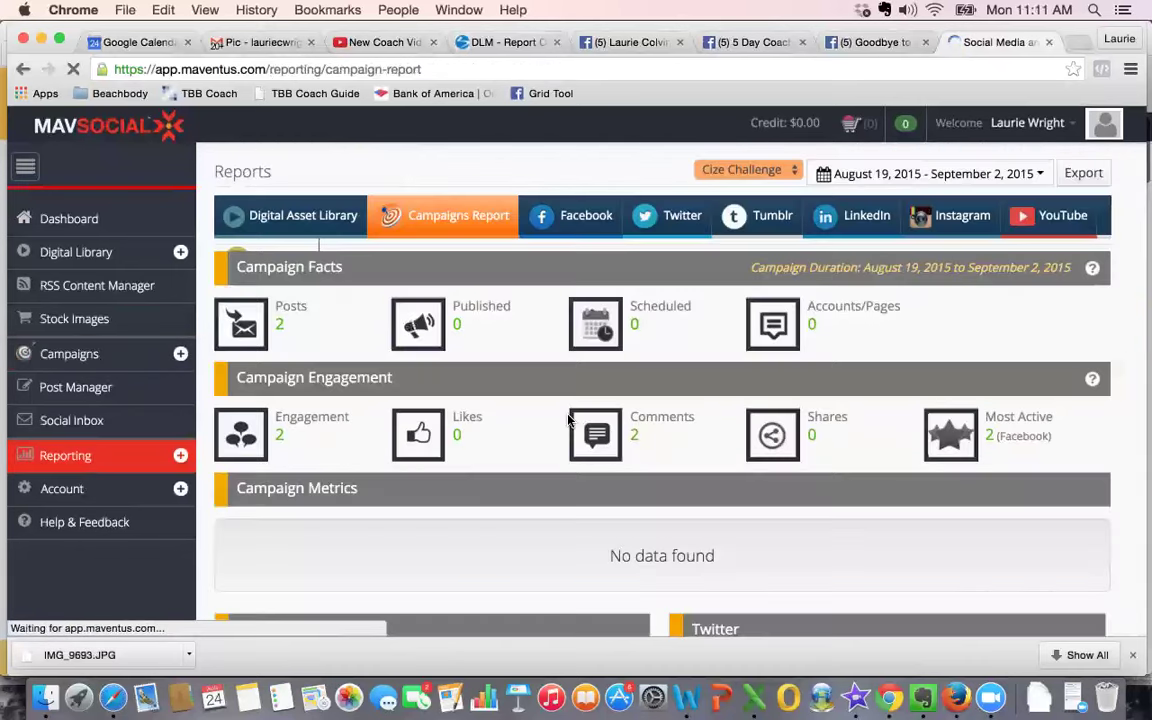
pyautogui.scroll(-4, 567, 420)
pyautogui.scroll(-3, 567, 420)
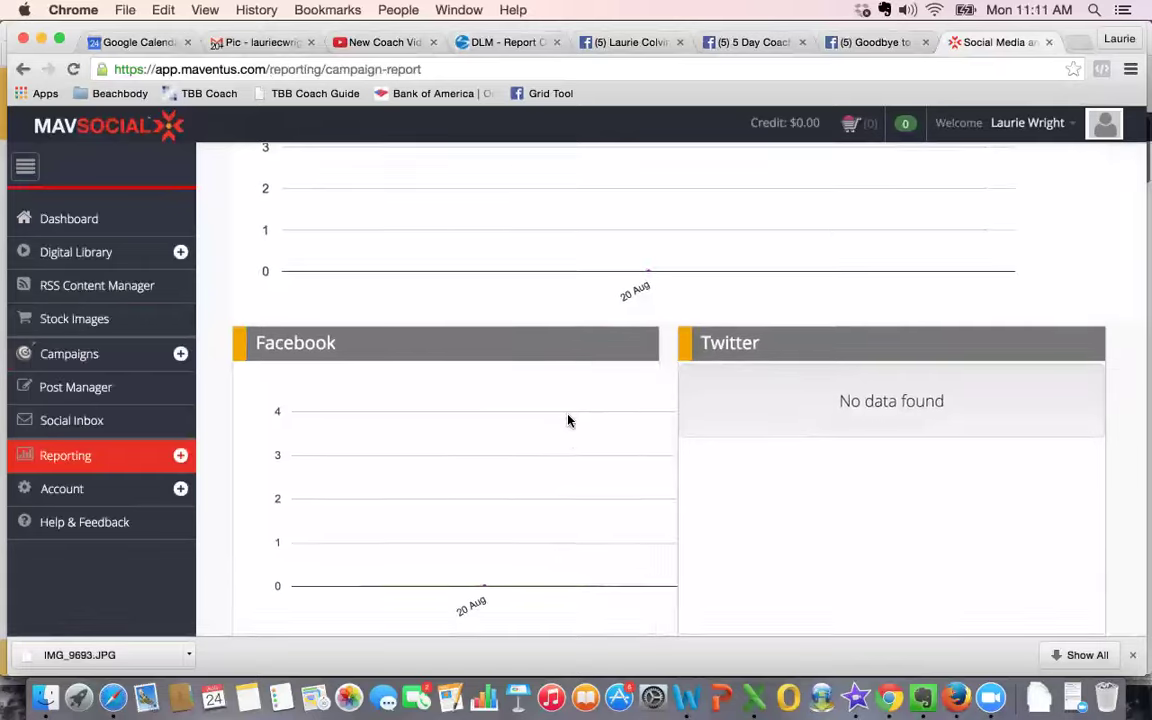
pyautogui.scroll(8, 567, 420)
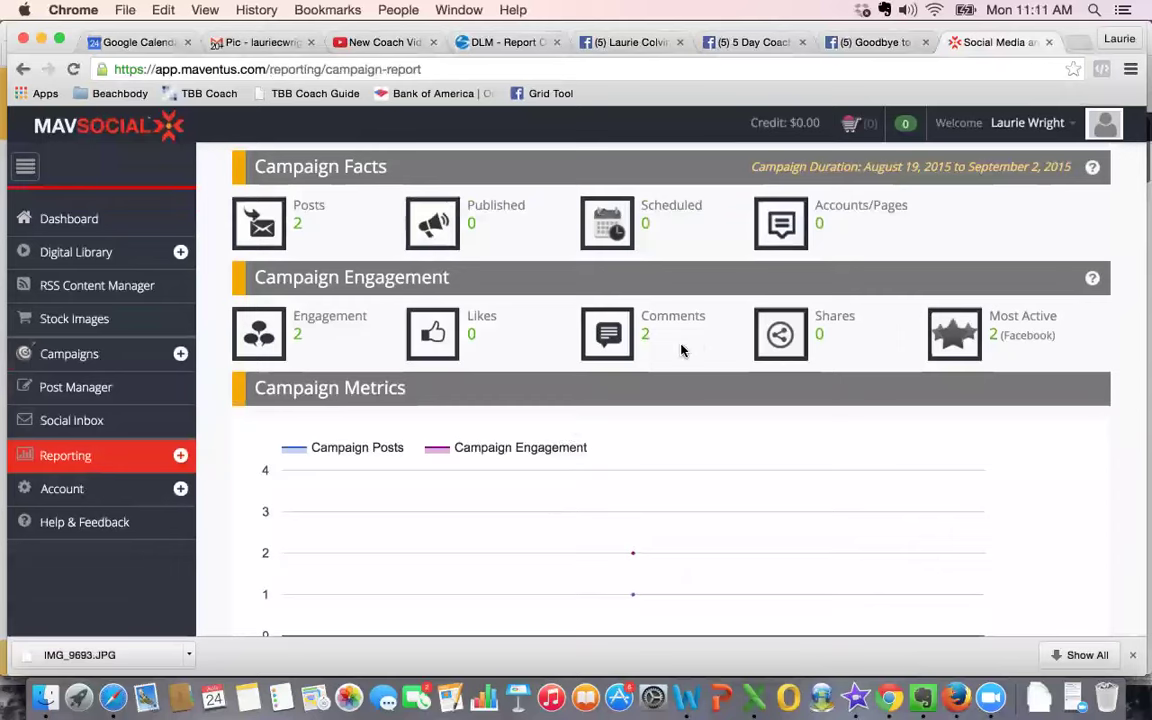
pyautogui.scroll(3, 697, 345)
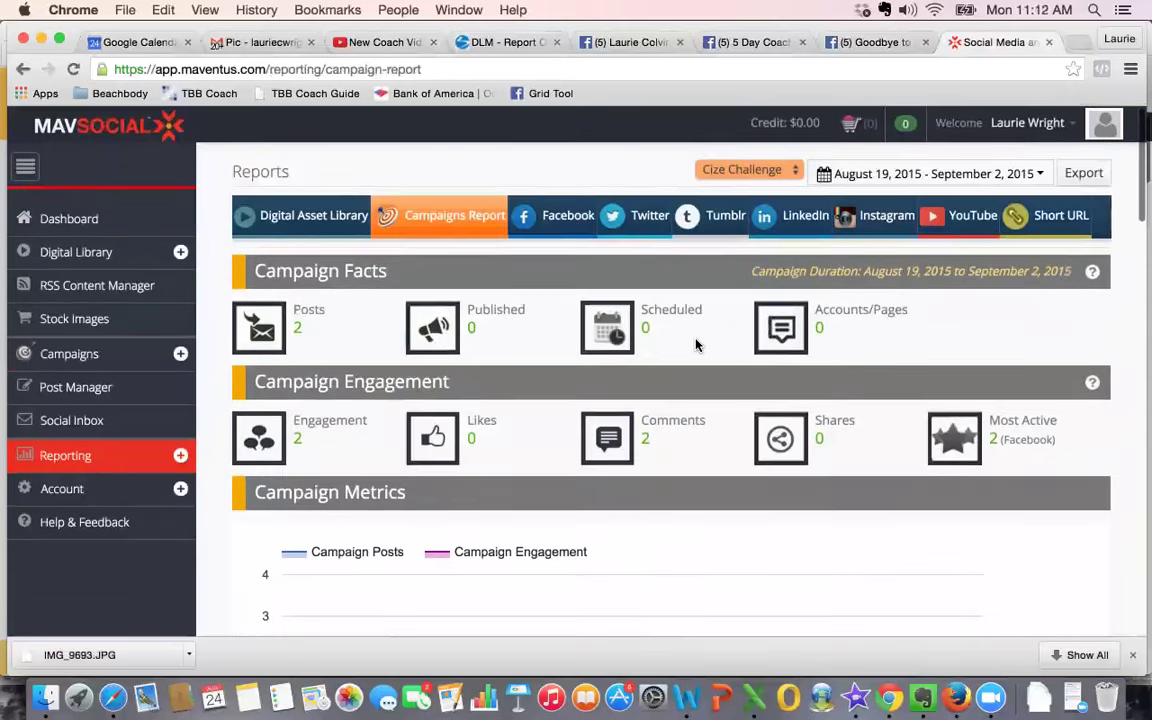
pyautogui.click(73, 69)
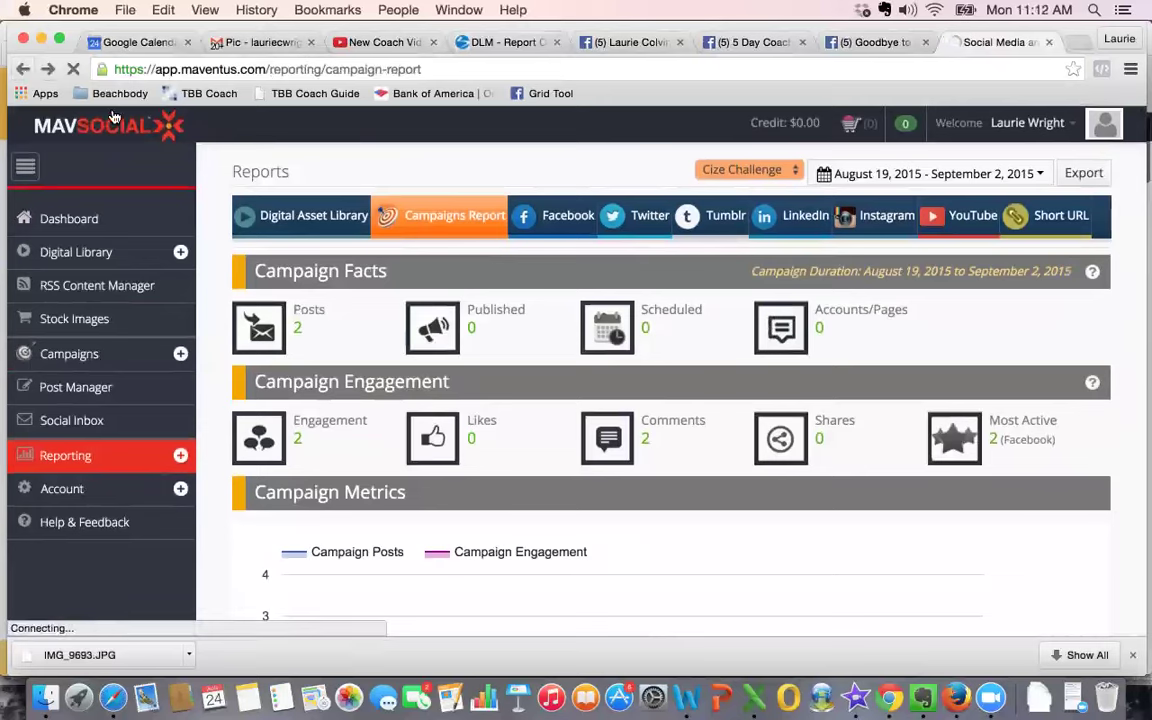